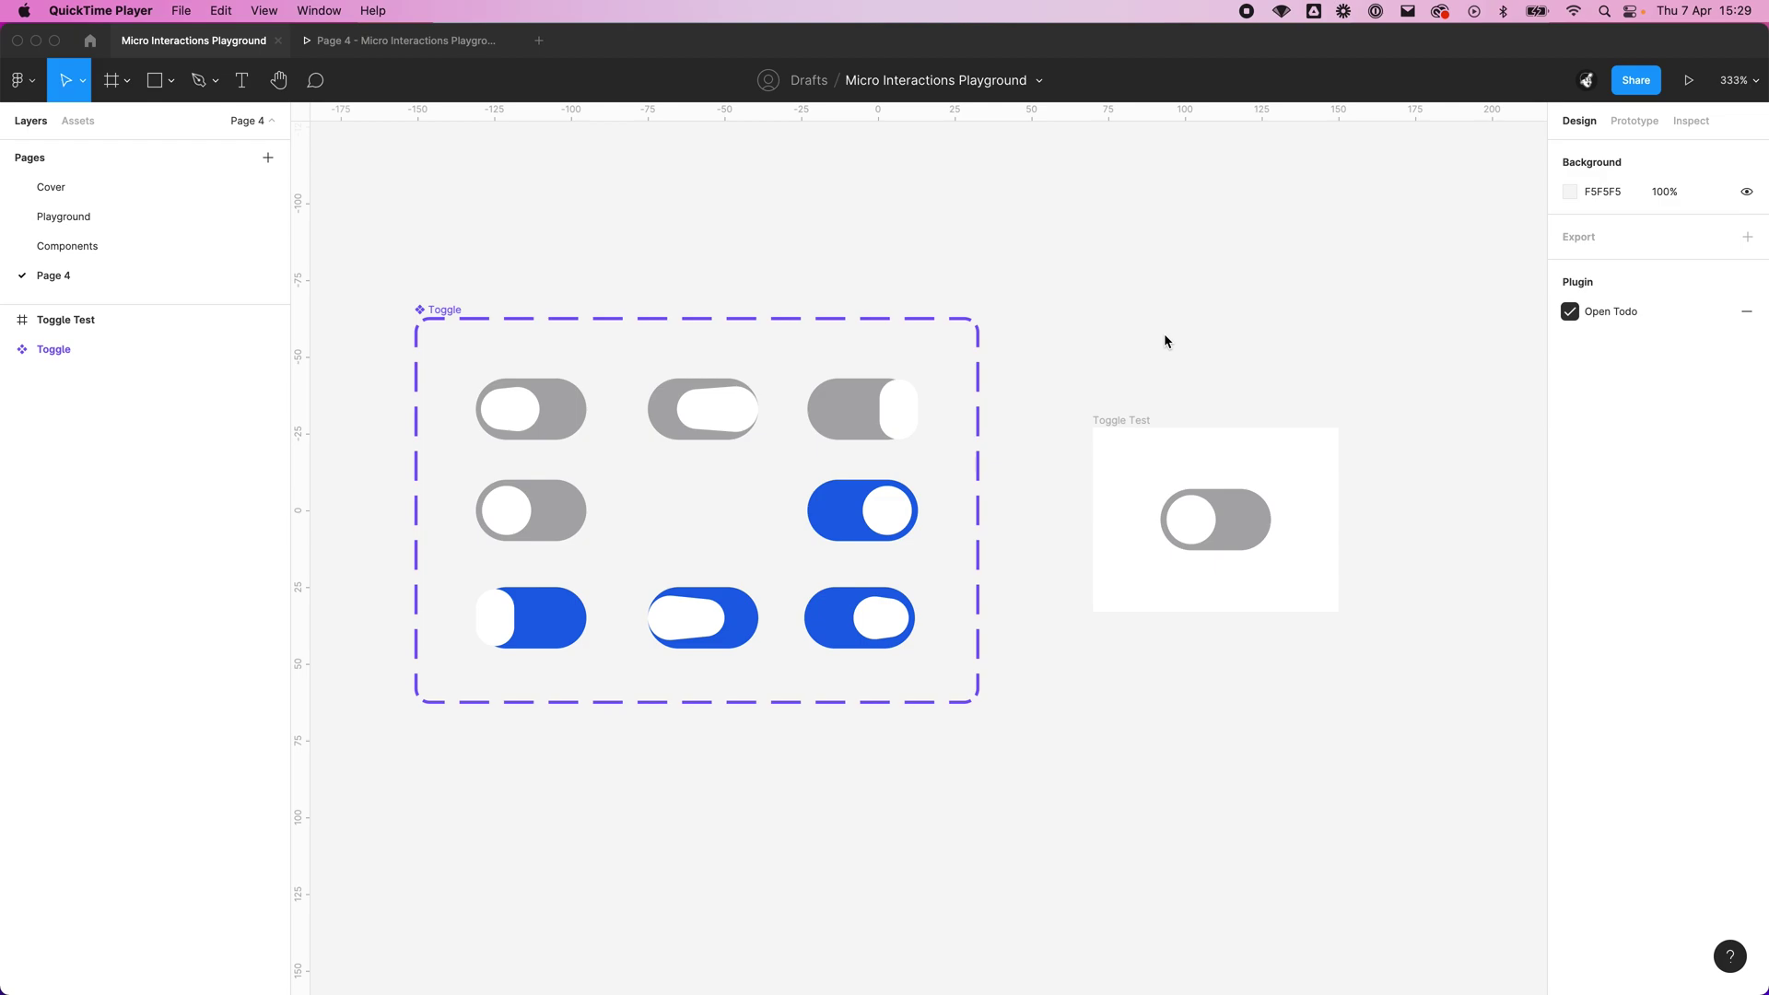
# Step: Bring the Figma file with the Toggle component set to the front
pyautogui.click(1224, 269)
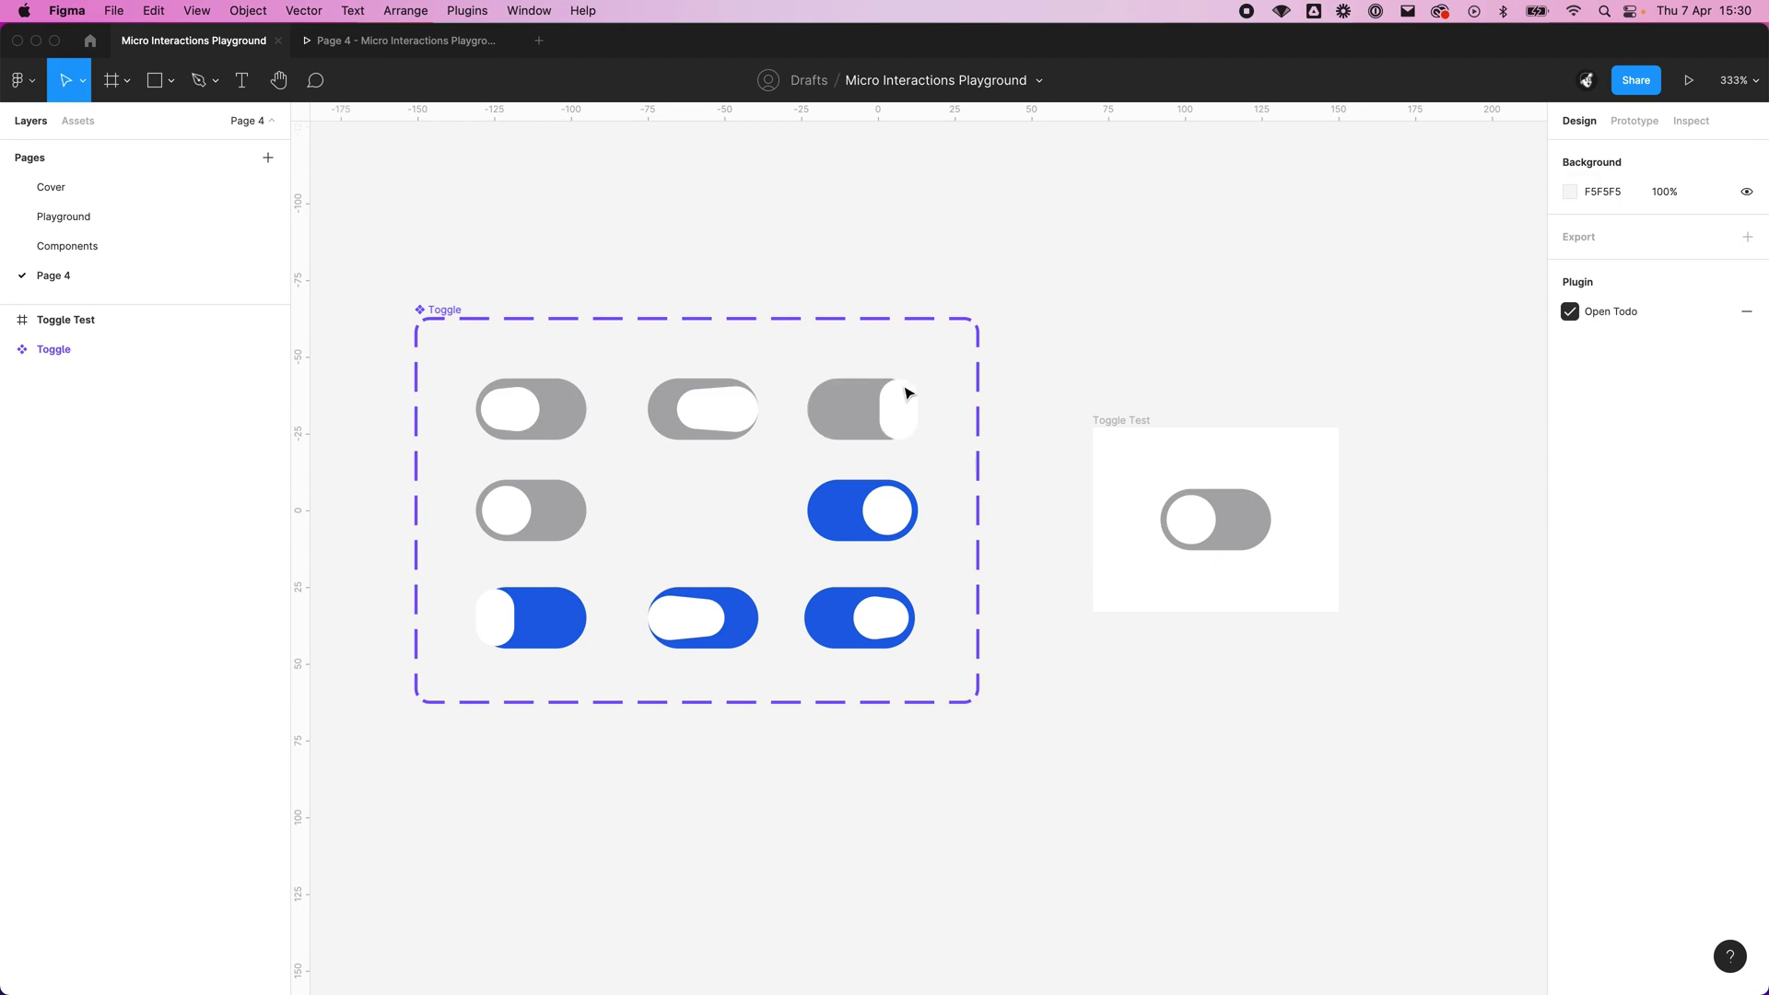
# Step: Reveal the prototype links and flip the liquid toggle on and off in presentation view
pyautogui.hotkey('shift', 'e')
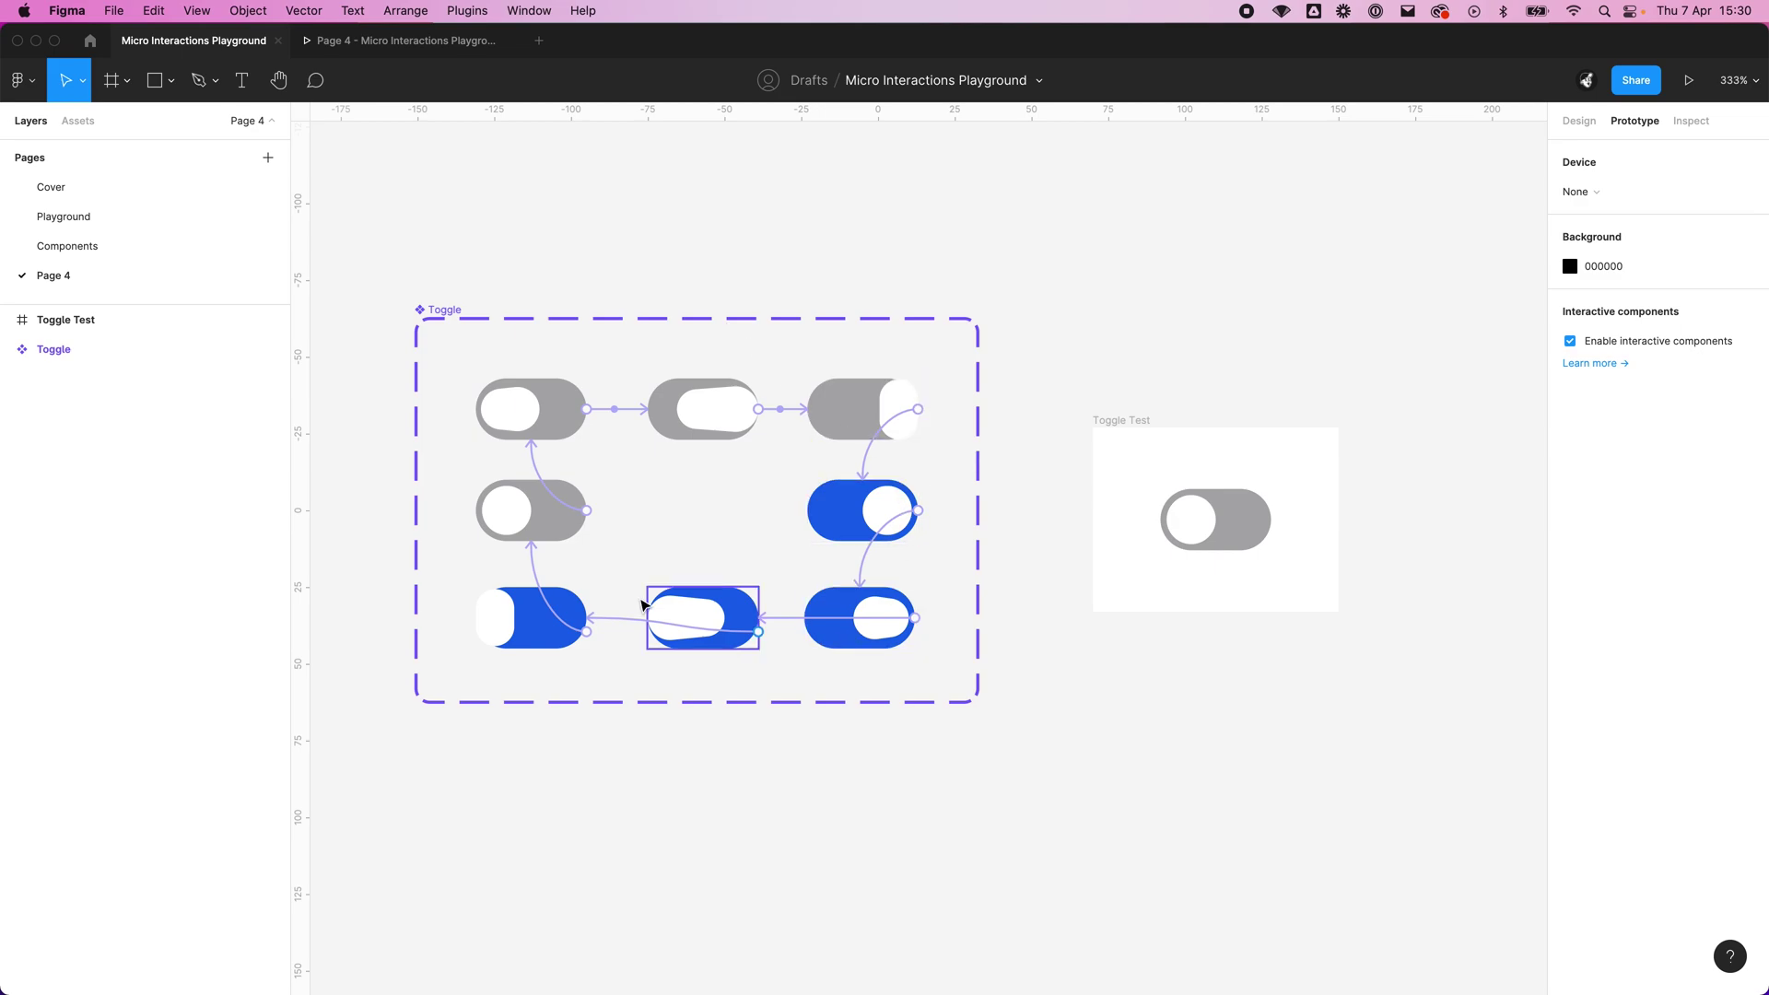
pyautogui.click(387, 53)
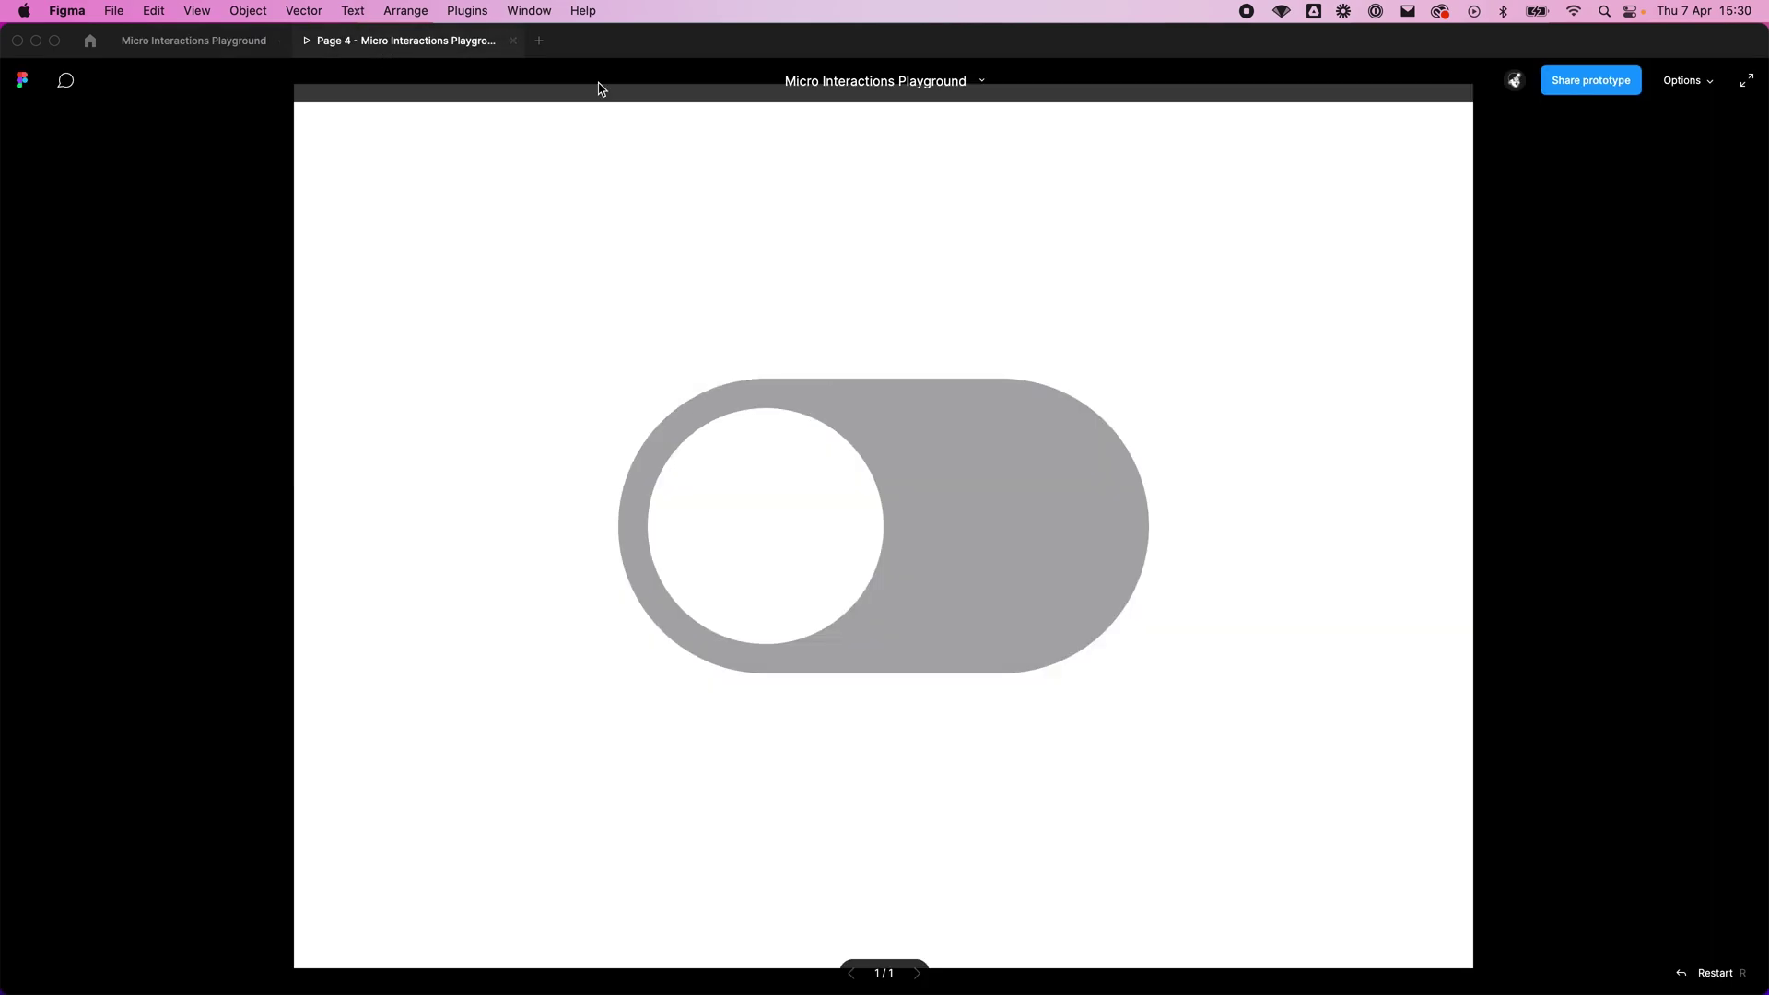
pyautogui.click(825, 568)
pyautogui.click(949, 523)
pyautogui.click(925, 511)
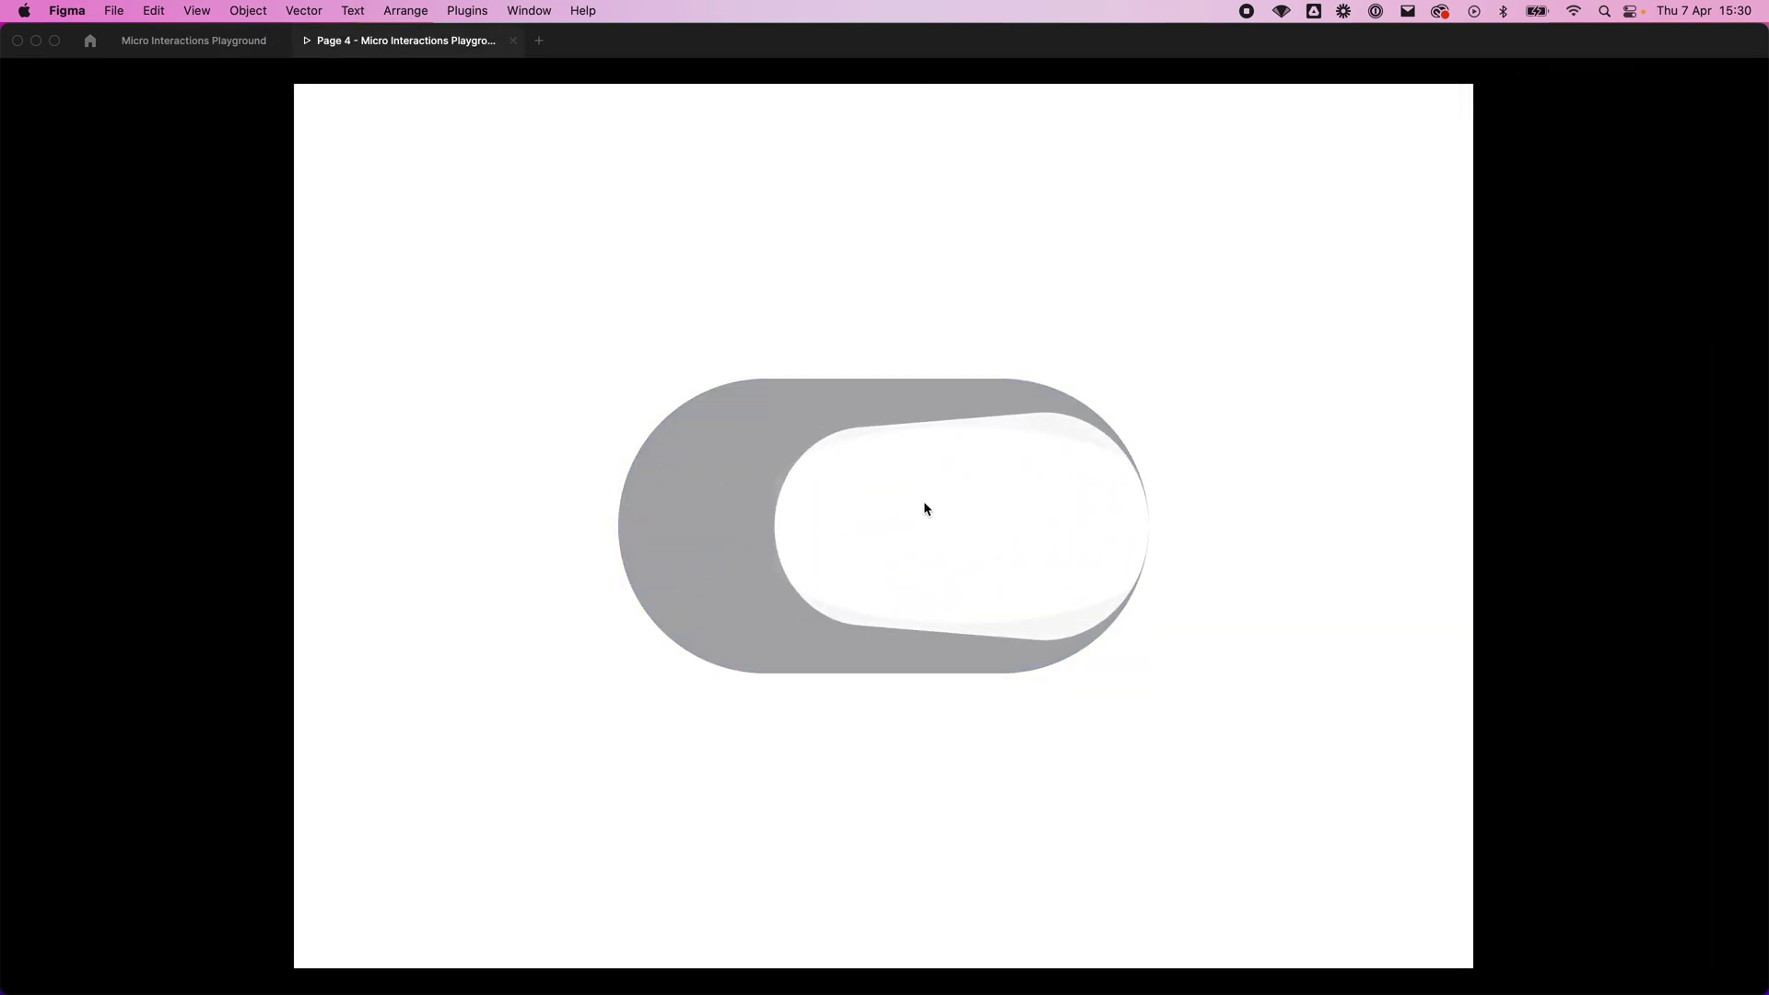
pyautogui.click(1041, 468)
pyautogui.click(921, 516)
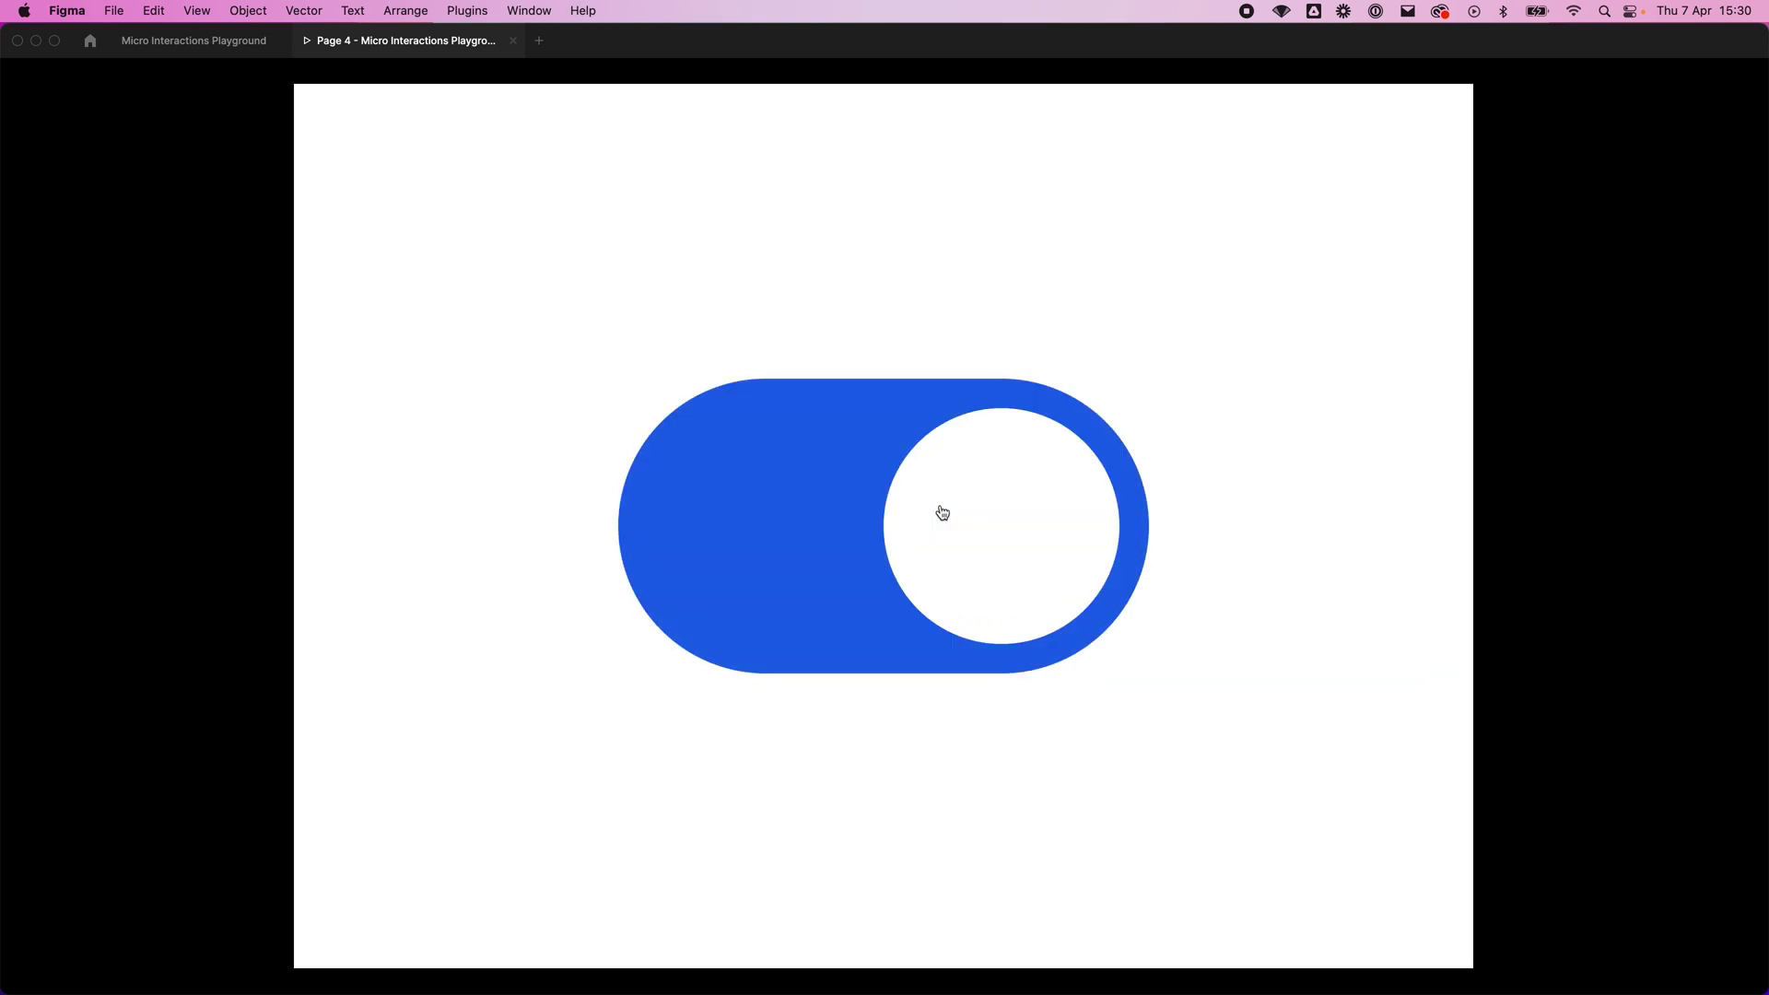
pyautogui.click(945, 512)
pyautogui.click(945, 516)
pyautogui.click(995, 553)
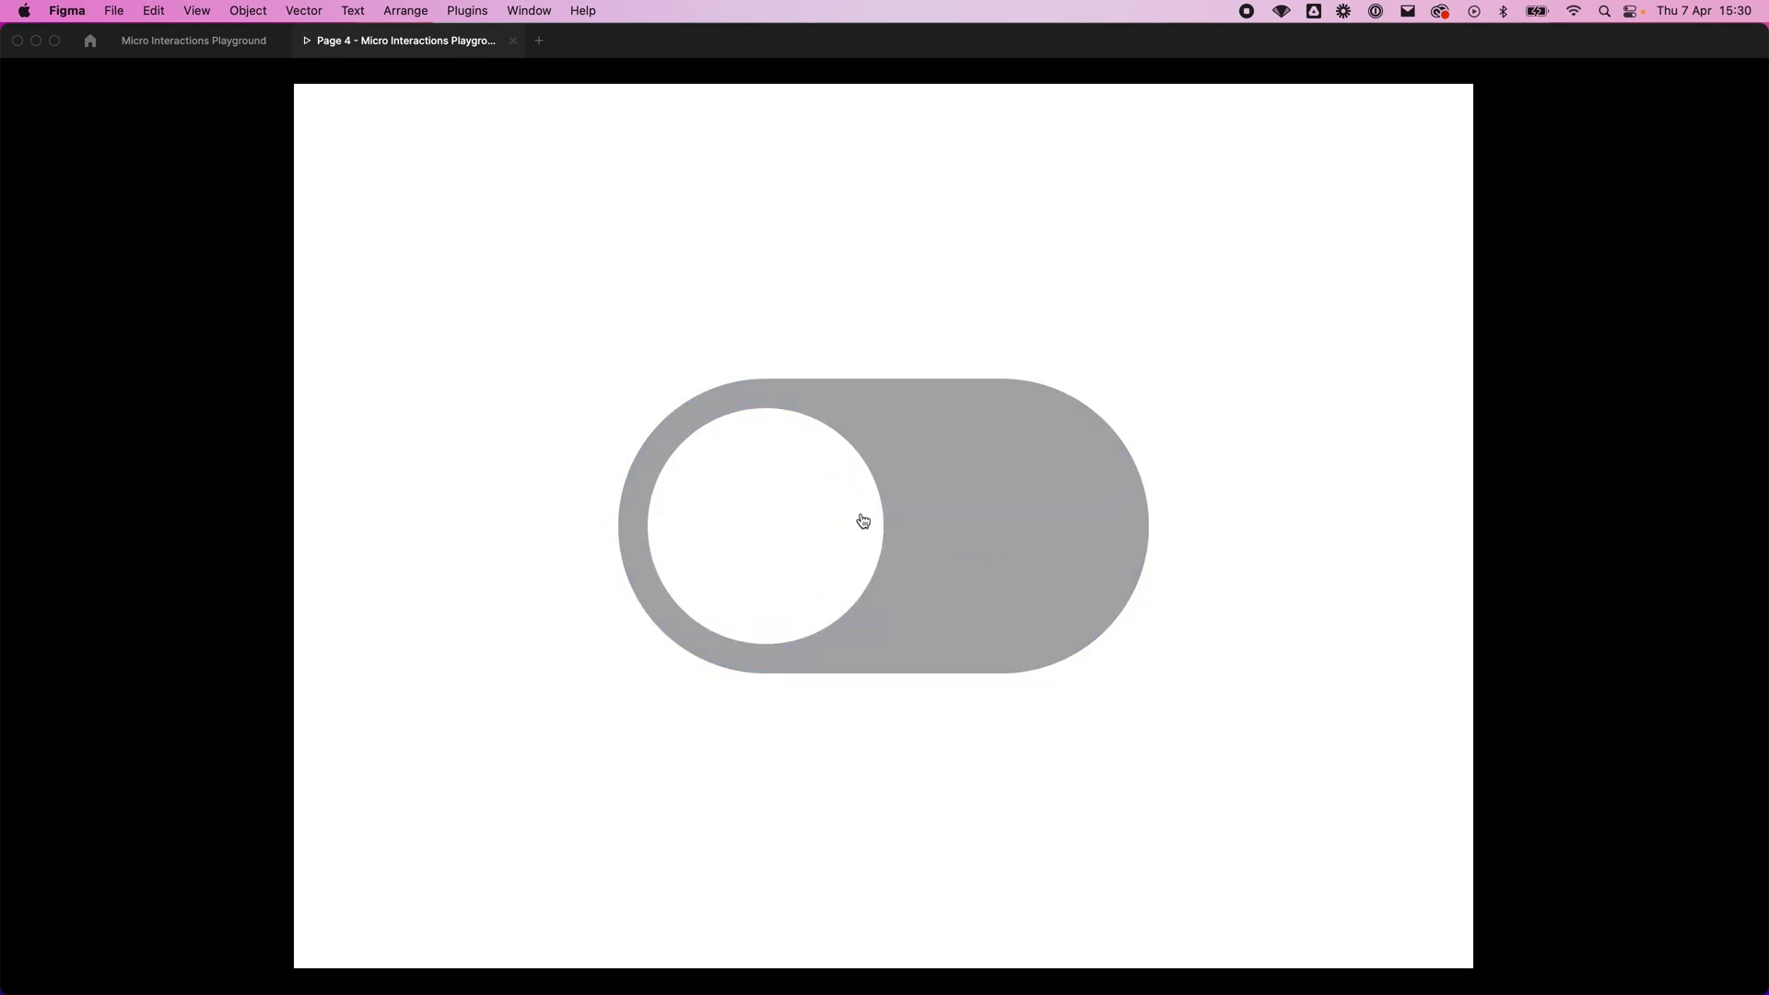
pyautogui.click(1025, 540)
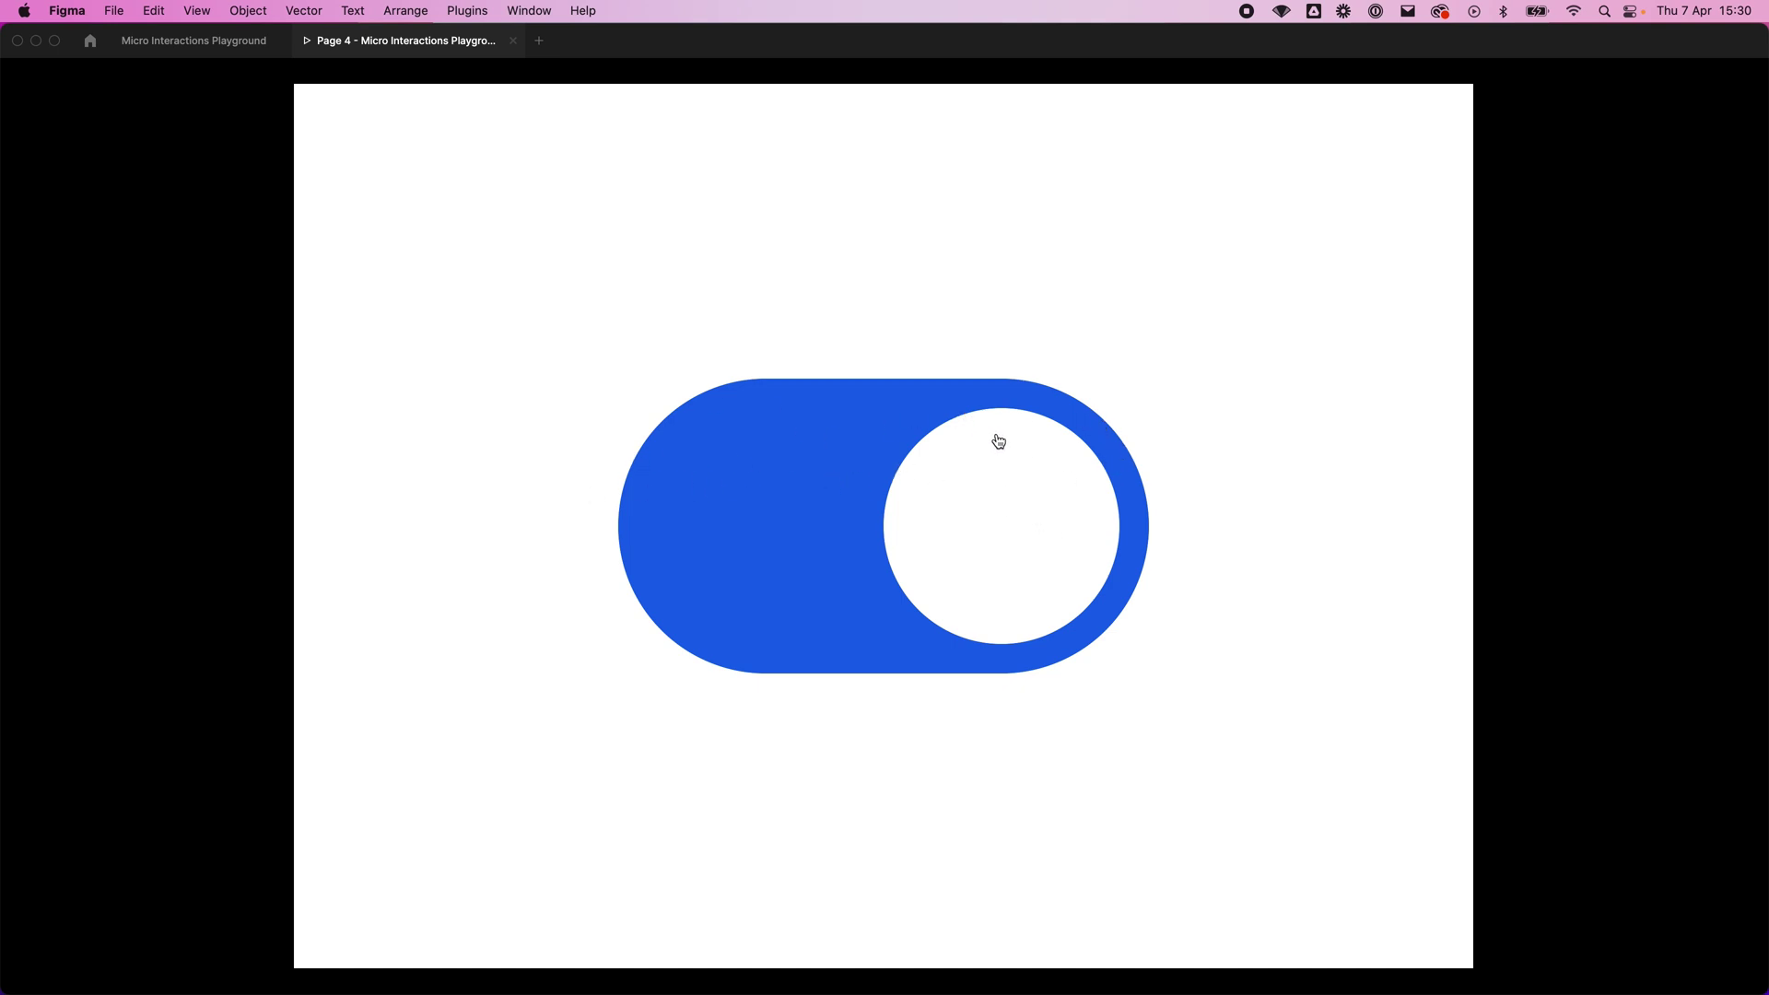
# Step: Keep switching the prototype toggle off and on to show the liquid animation again
pyautogui.click(1097, 477)
pyautogui.click(890, 497)
pyautogui.click(937, 490)
pyautogui.click(869, 509)
pyautogui.click(888, 513)
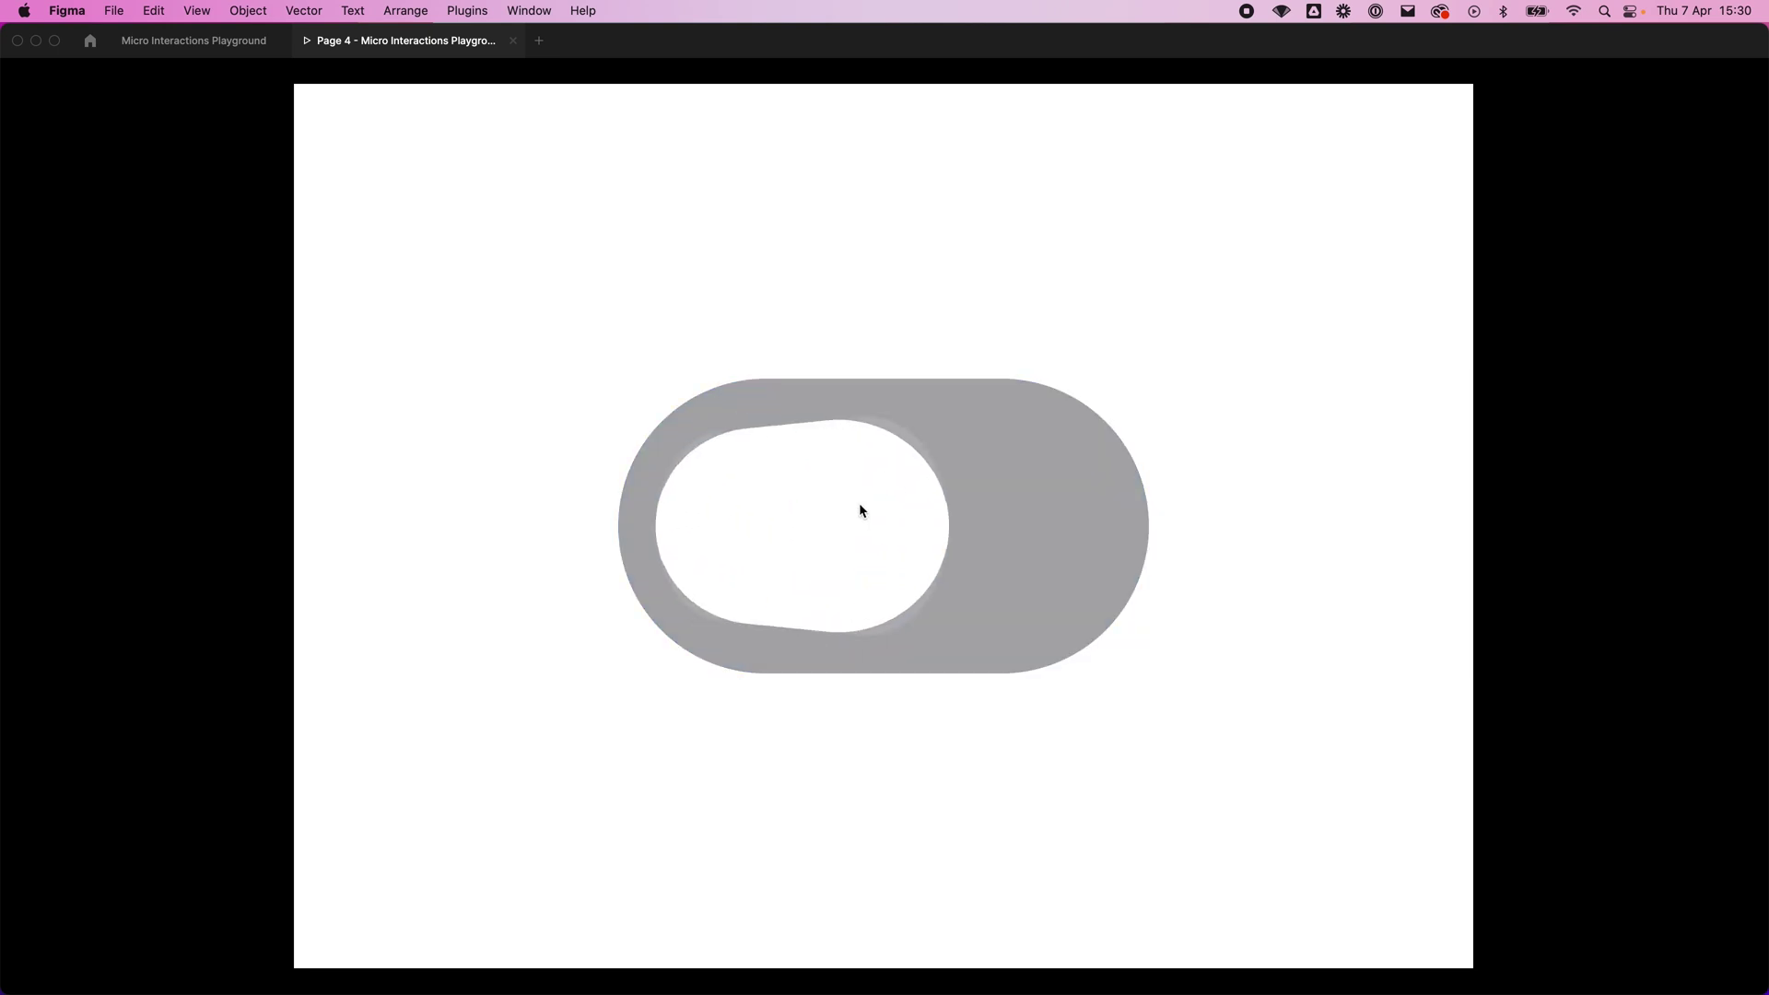
pyautogui.click(860, 504)
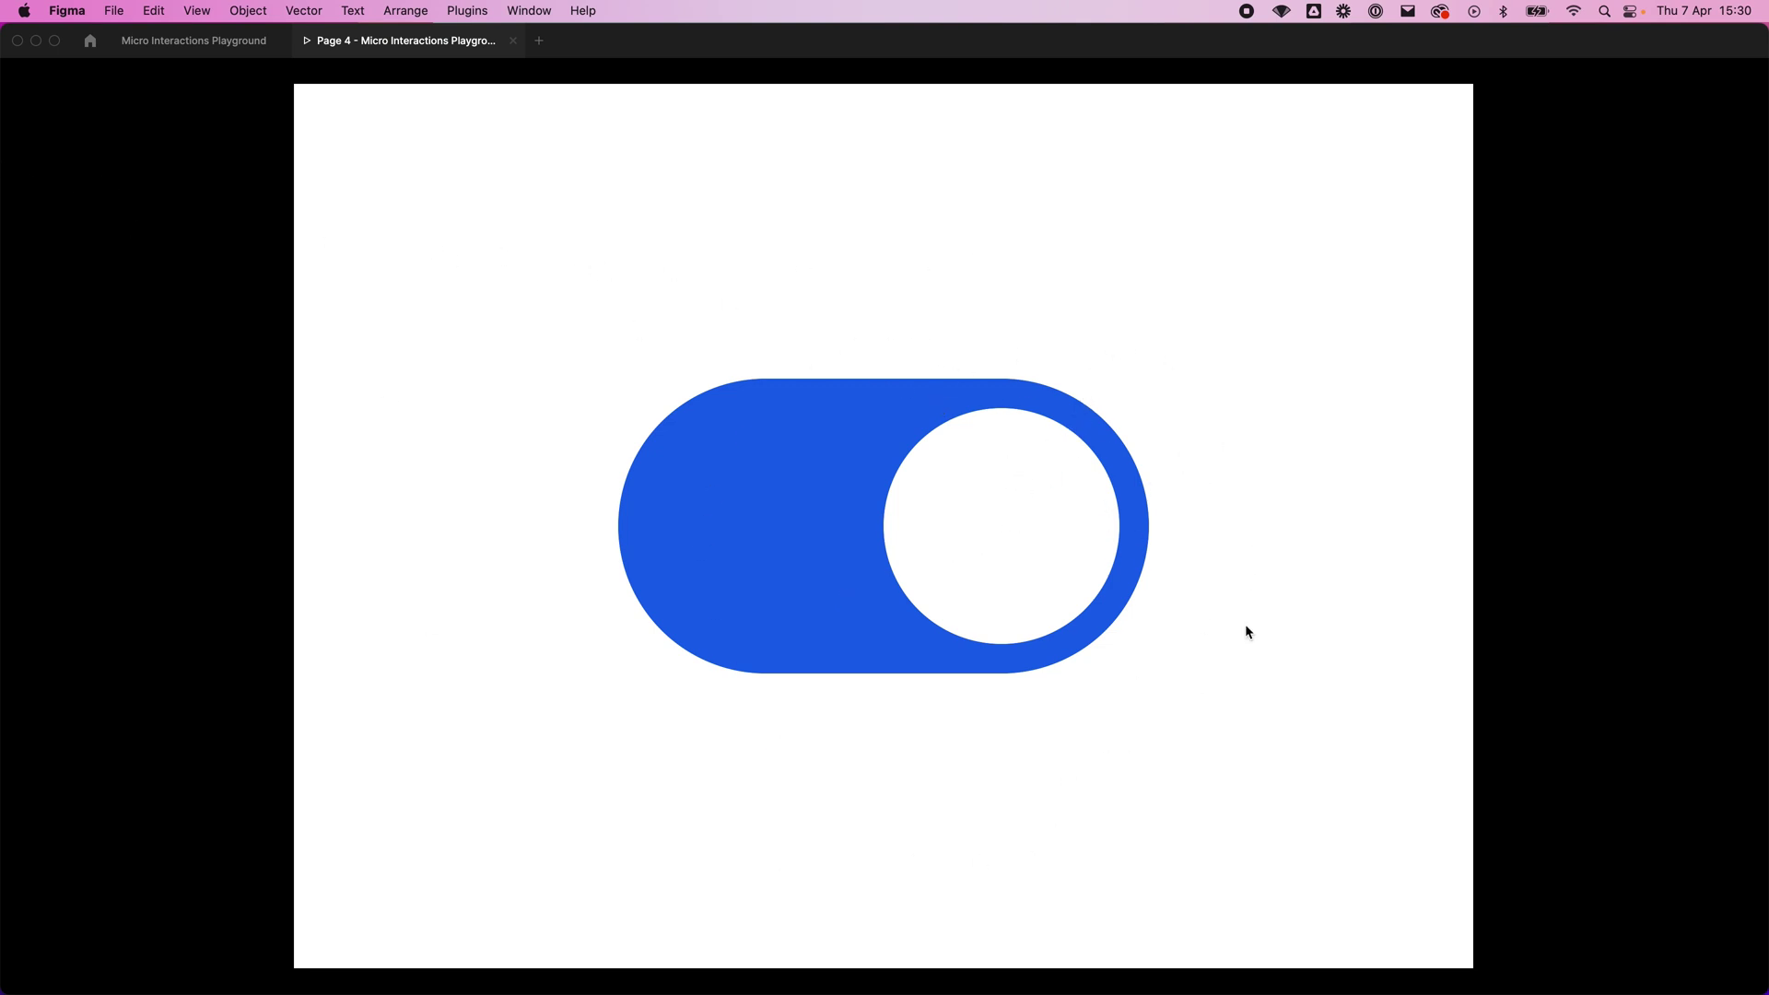
pyautogui.click(955, 469)
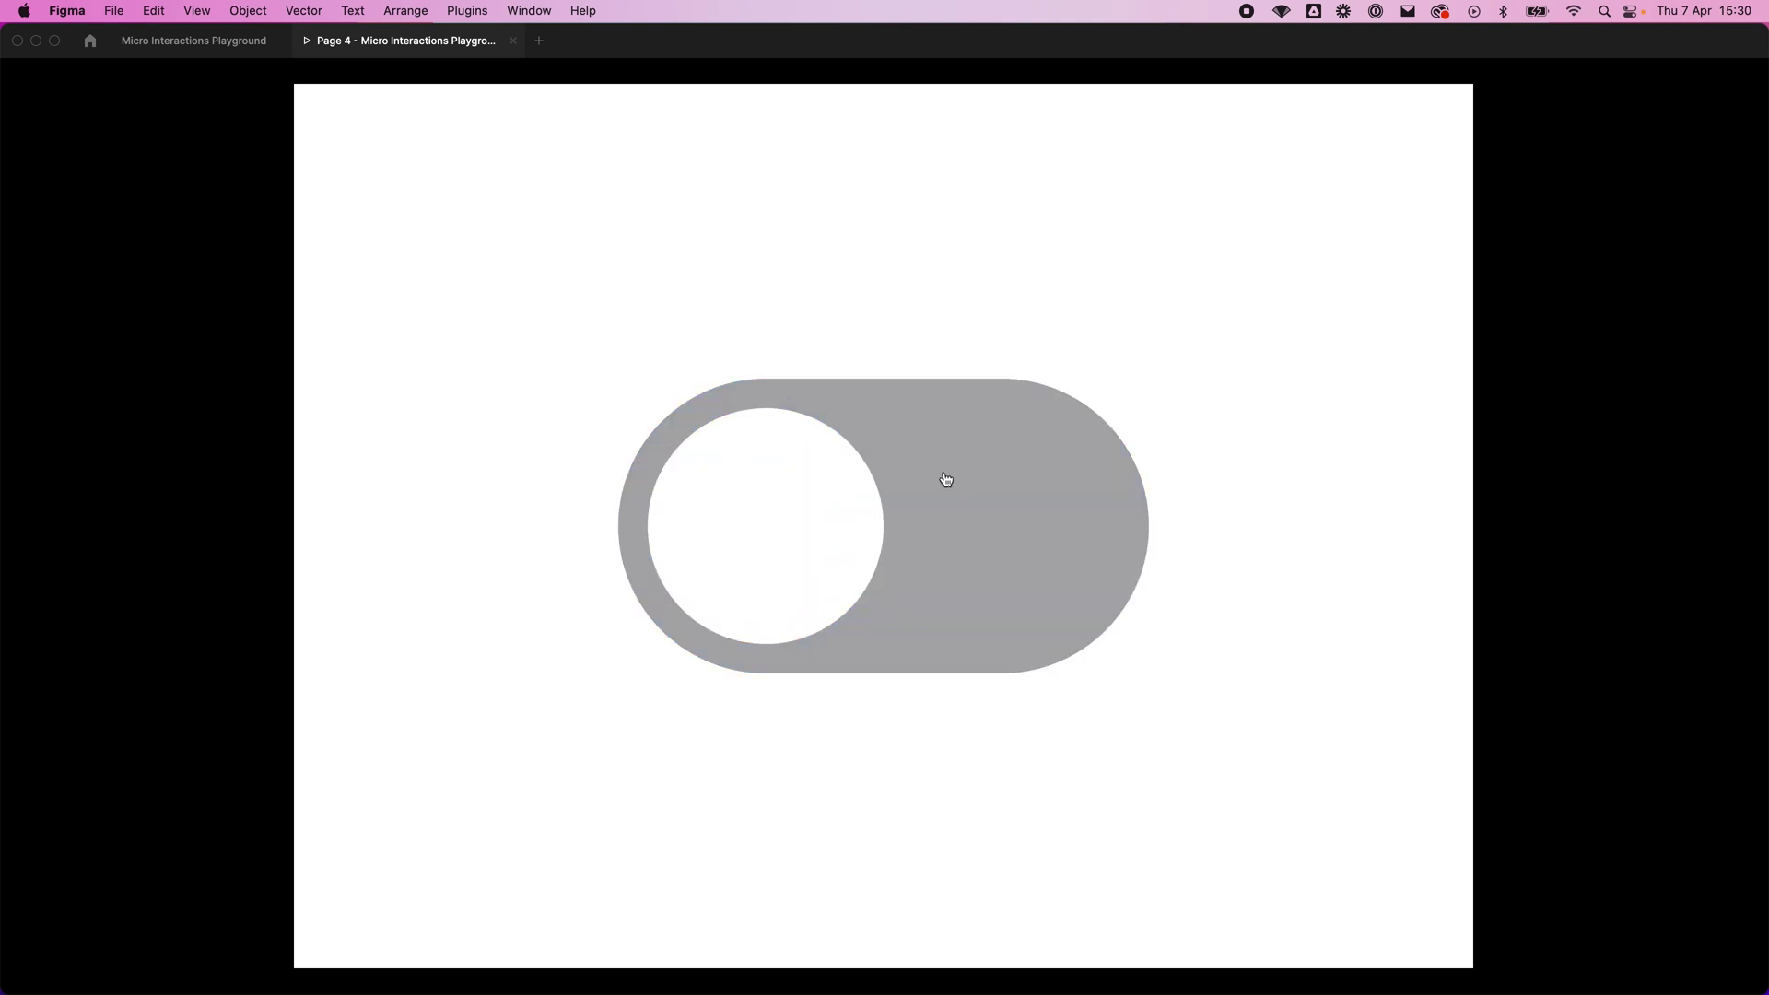
pyautogui.click(801, 503)
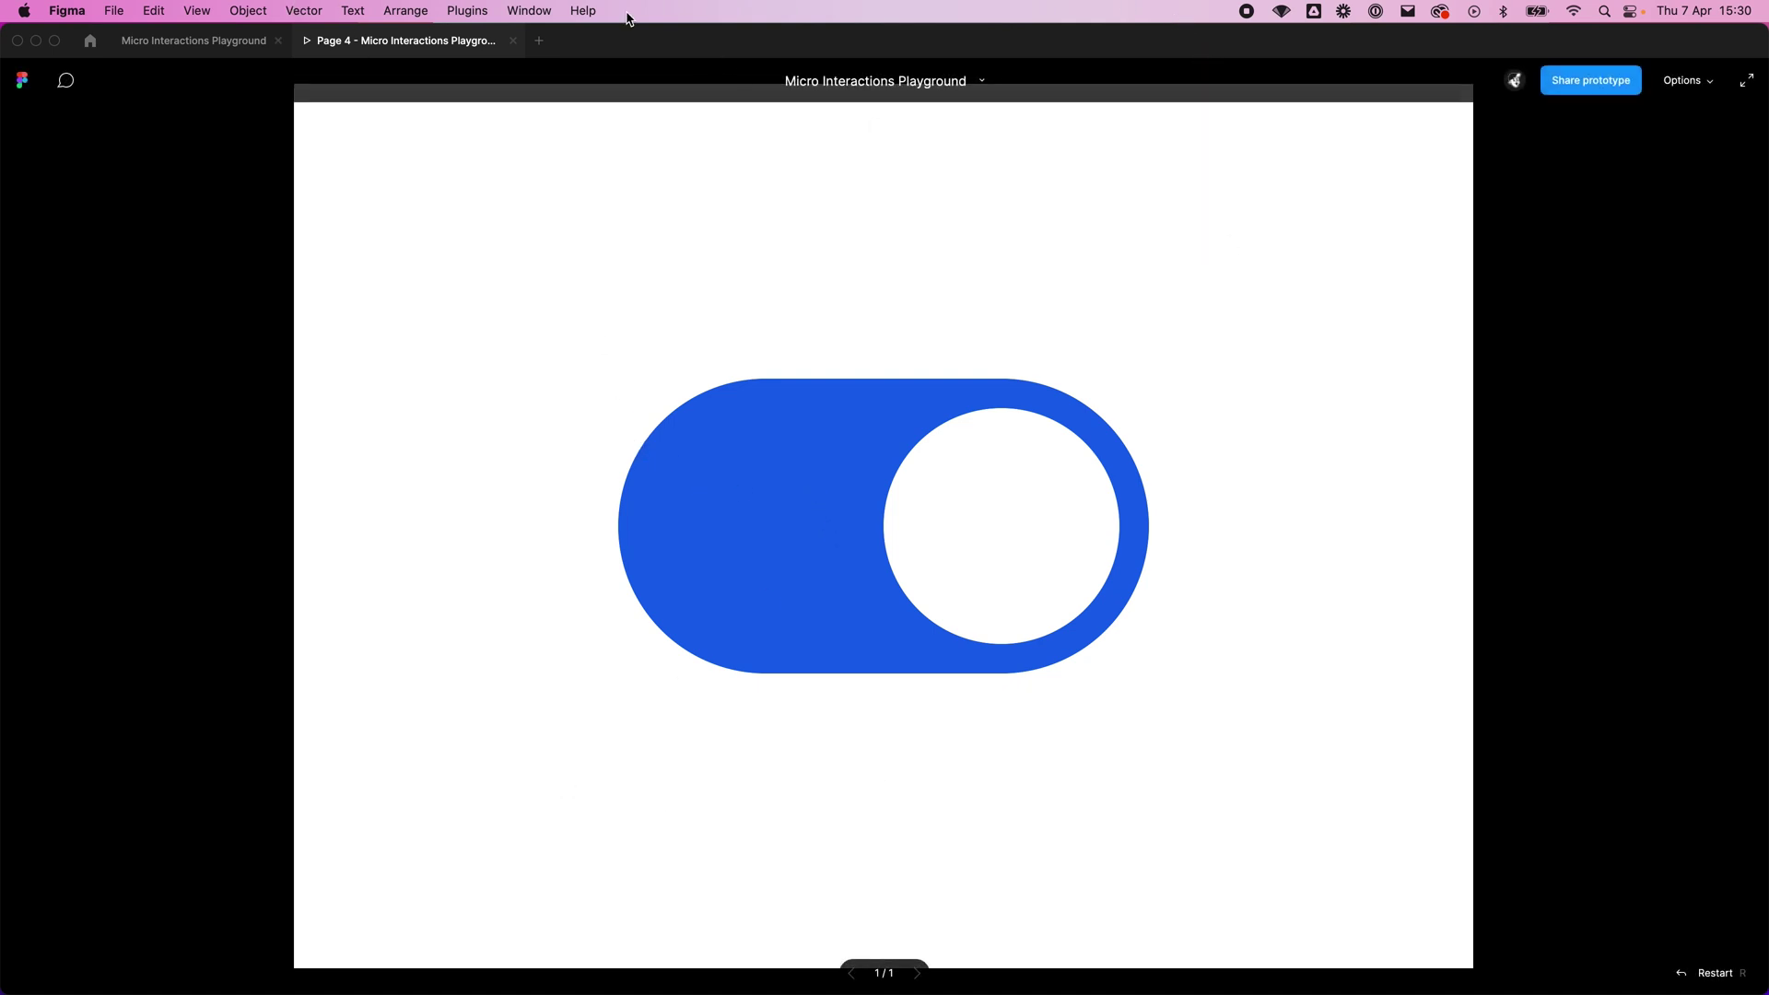
# Step: Back on the canvas, select the Toggle and Toggle Test frames, deselect, and switch to After Effects
pyautogui.click(172, 42)
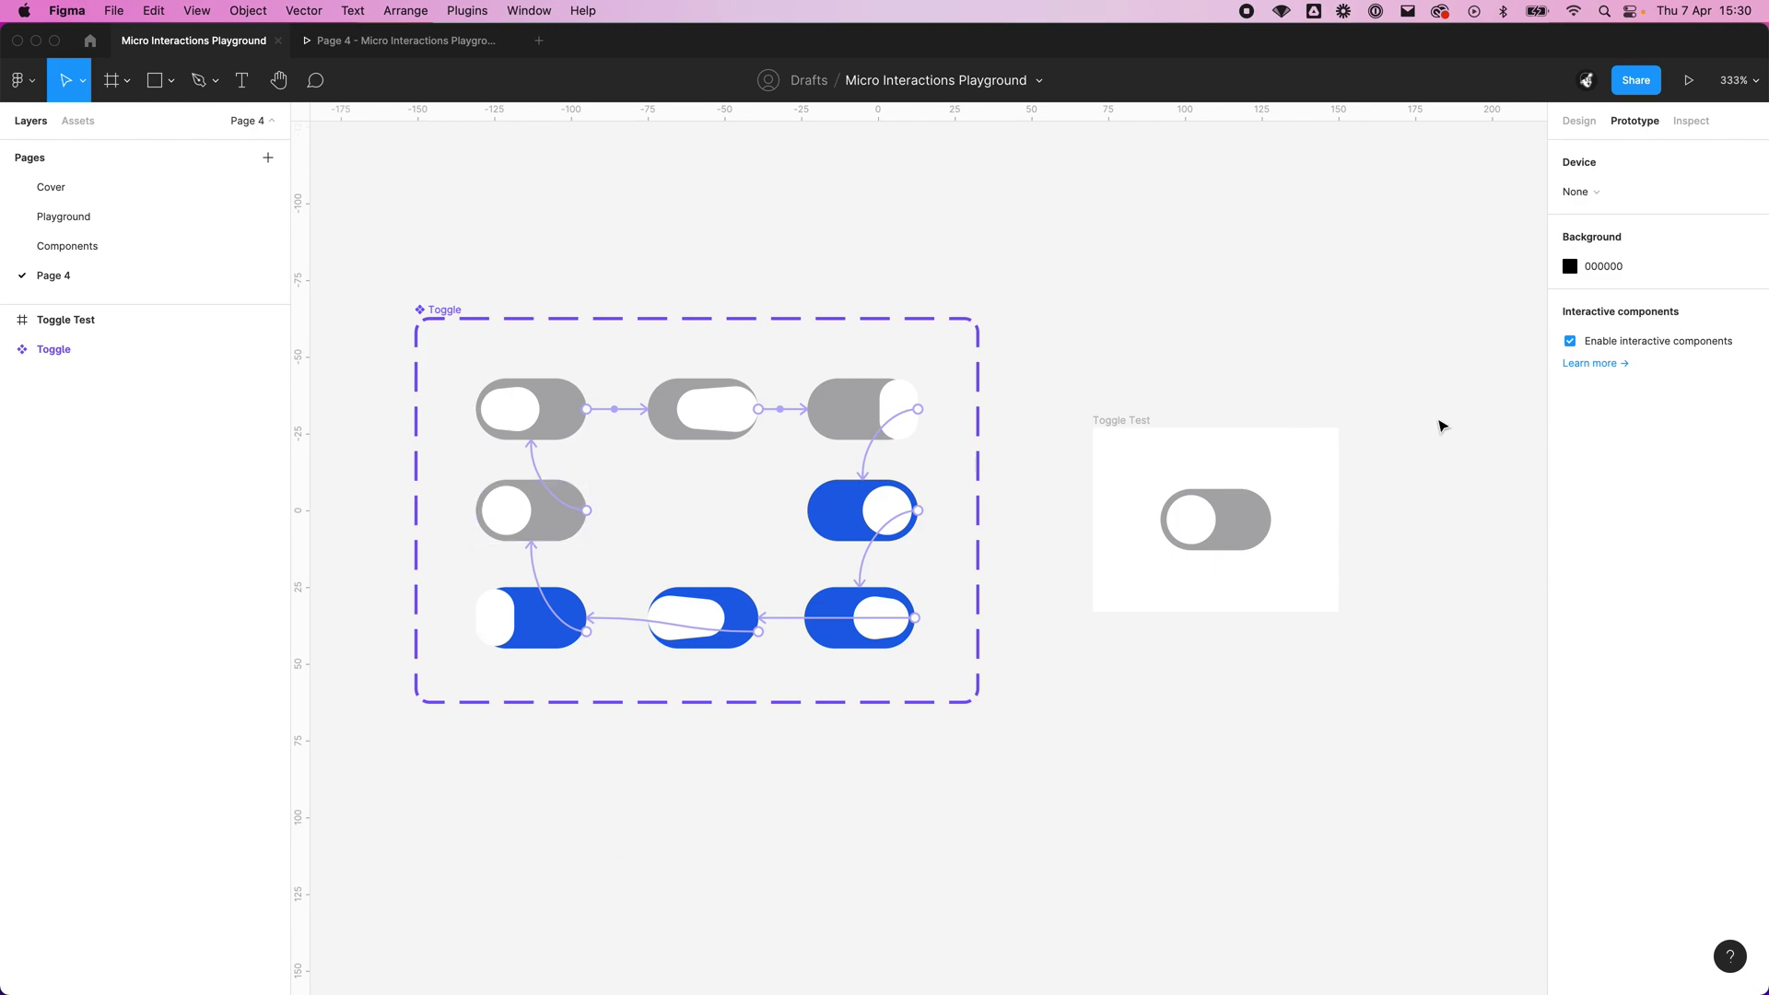
pyautogui.moveTo(388, 252); pyautogui.dragTo(1370, 770)
pyautogui.click(1371, 770)
pyautogui.click(817, 969)
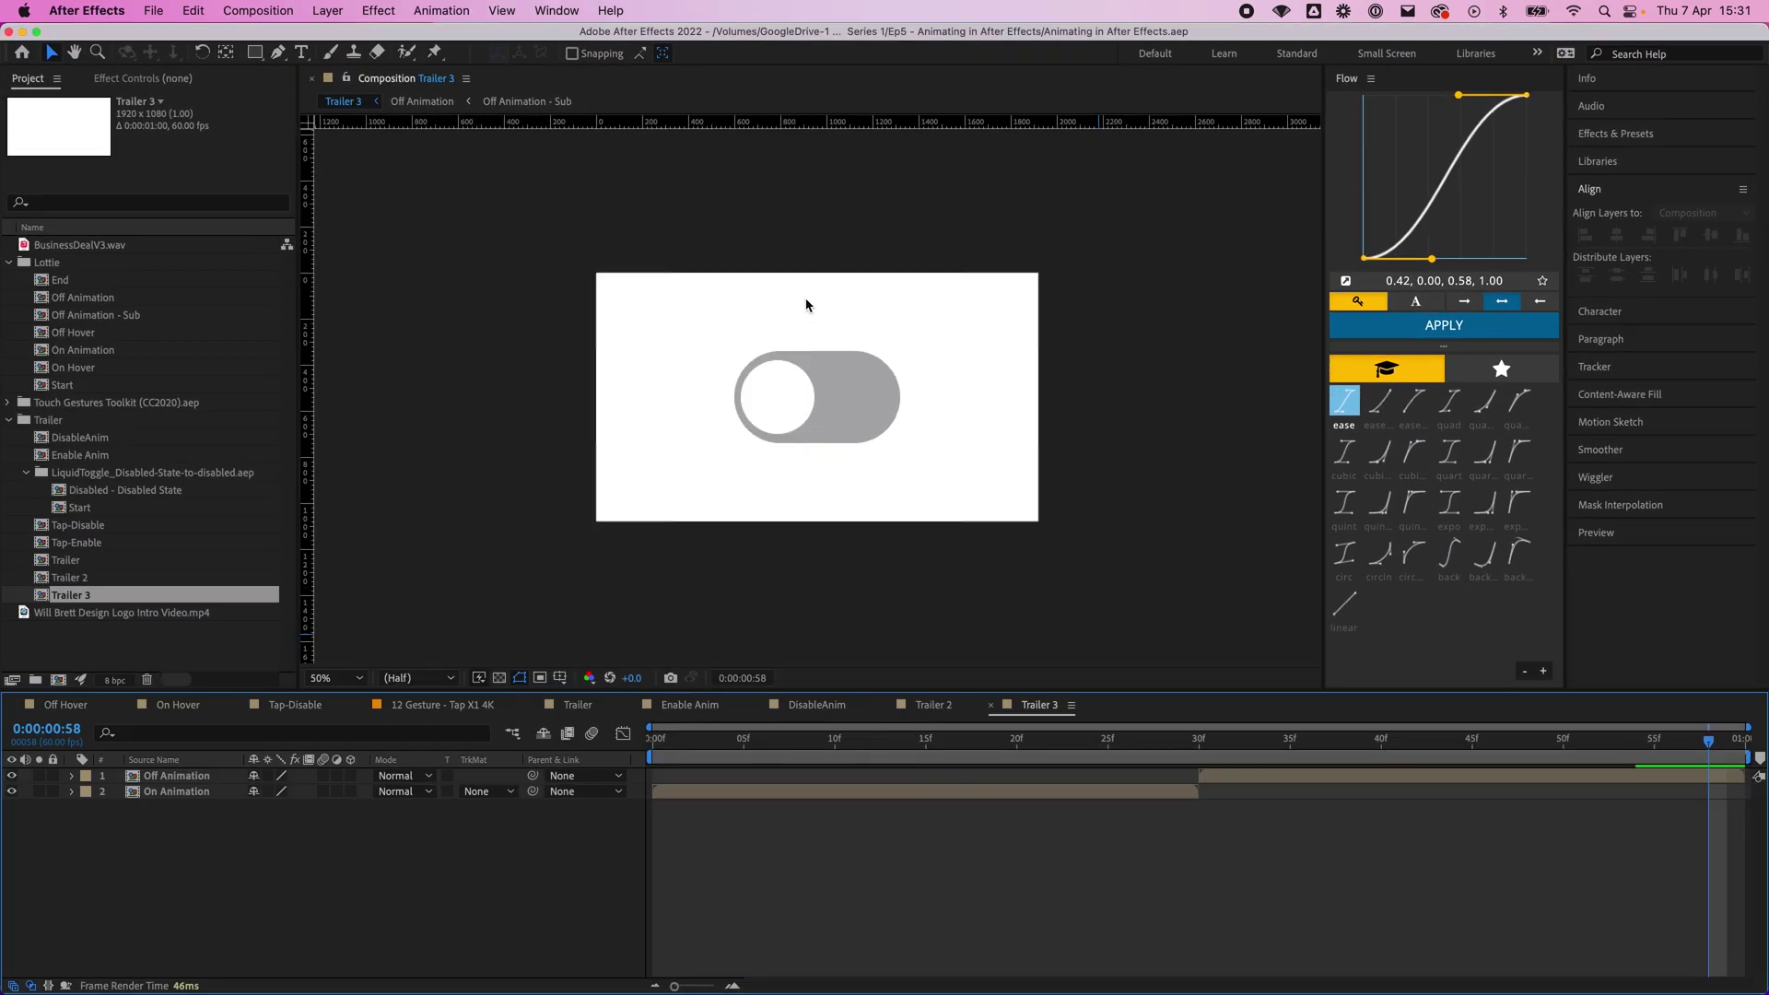
# Step: View Trailer 3 at 100%, scrub the knob's morph, preview playback, and return to frame 0
pyautogui.press('/')
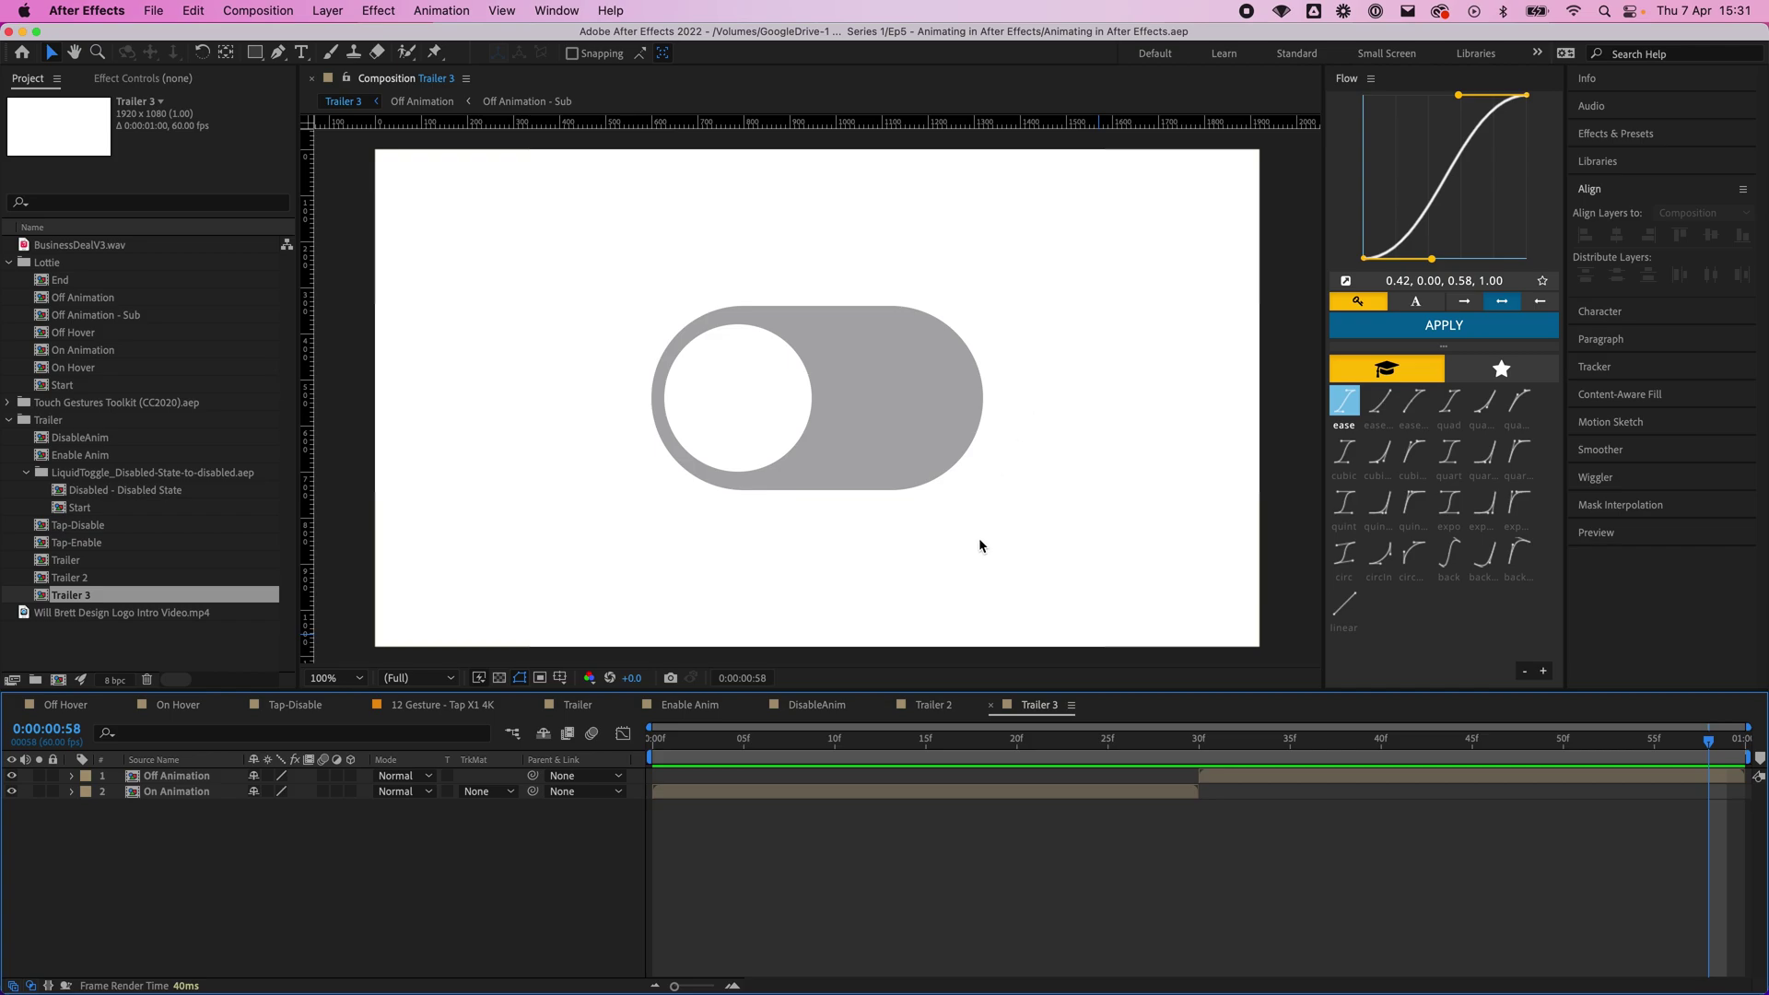
pyautogui.moveTo(675, 749); pyautogui.dragTo(946, 737)
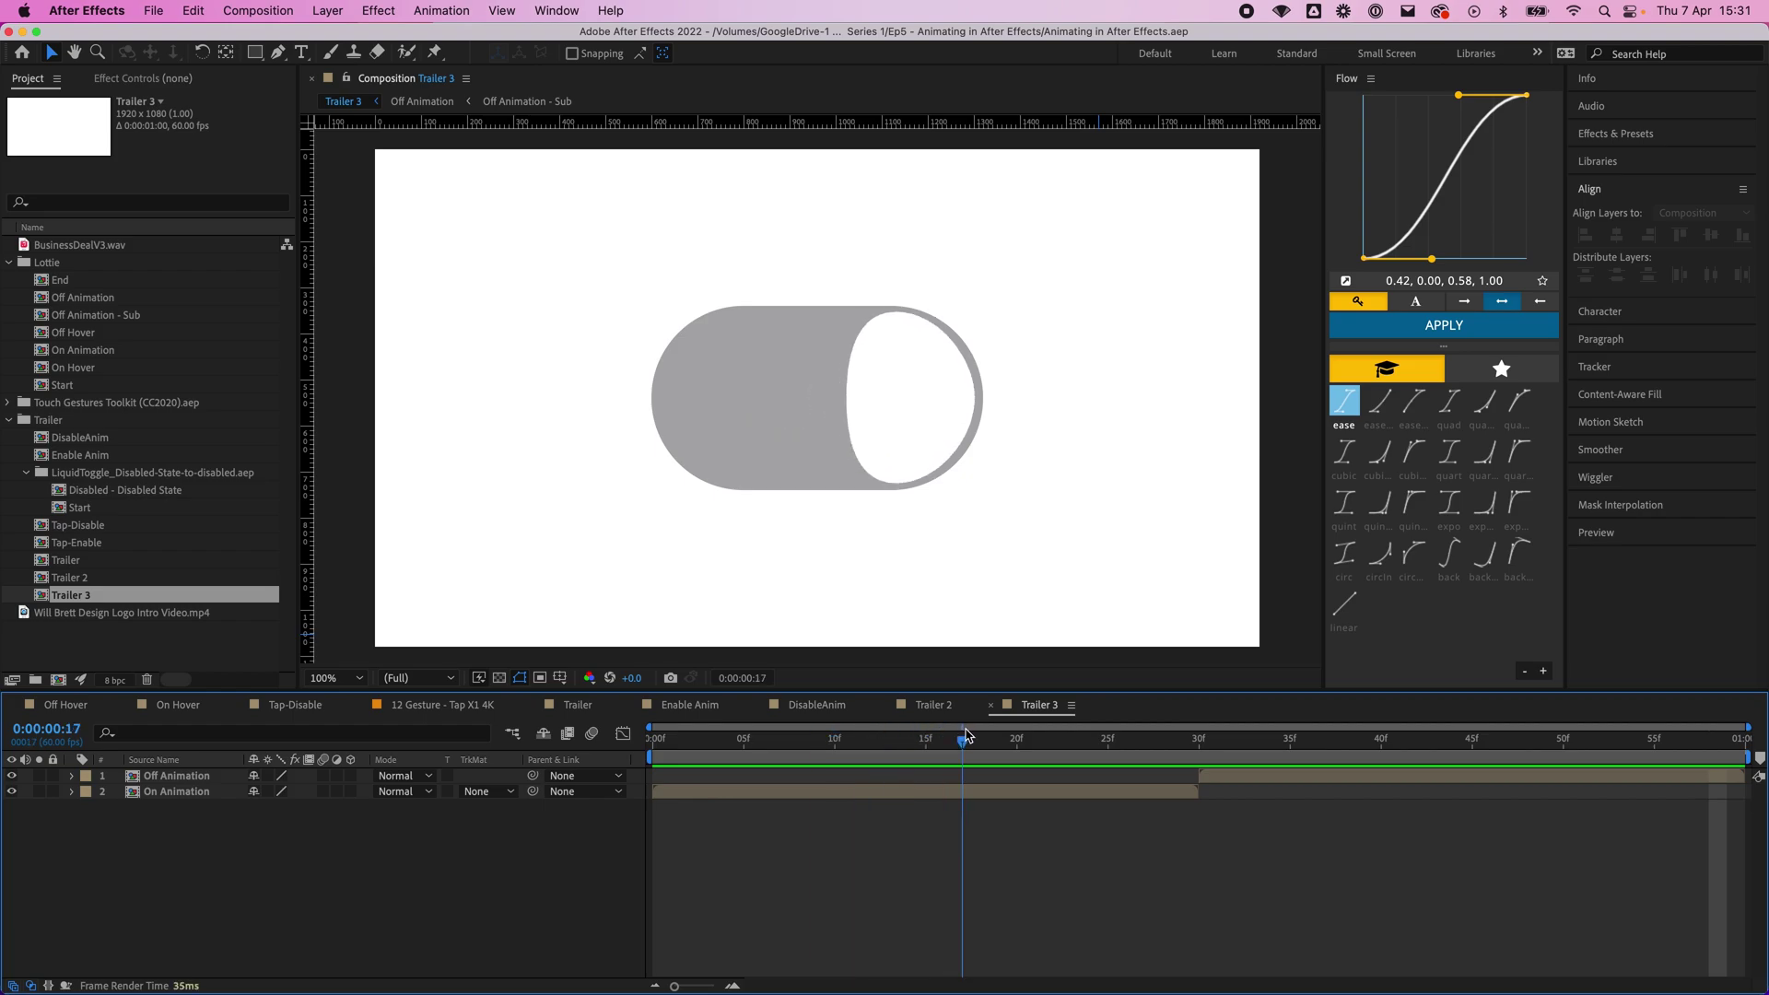
pyautogui.moveTo(982, 734); pyautogui.dragTo(654, 739)
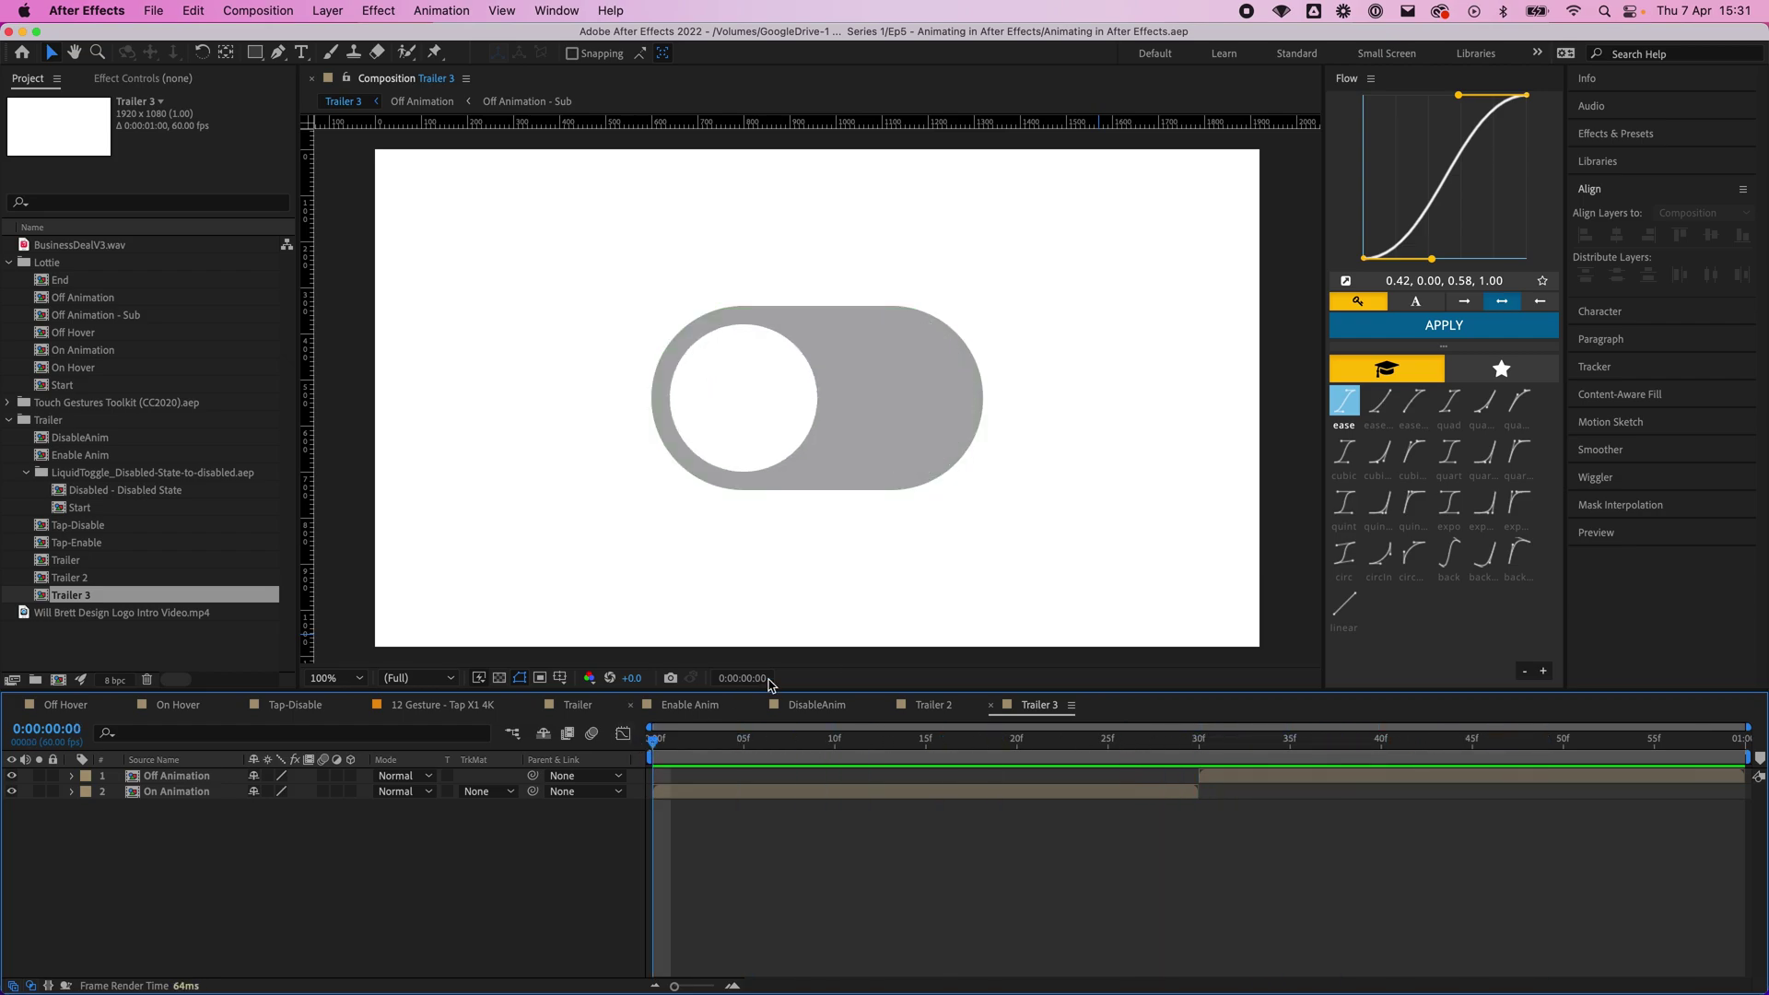
pyautogui.press('space')
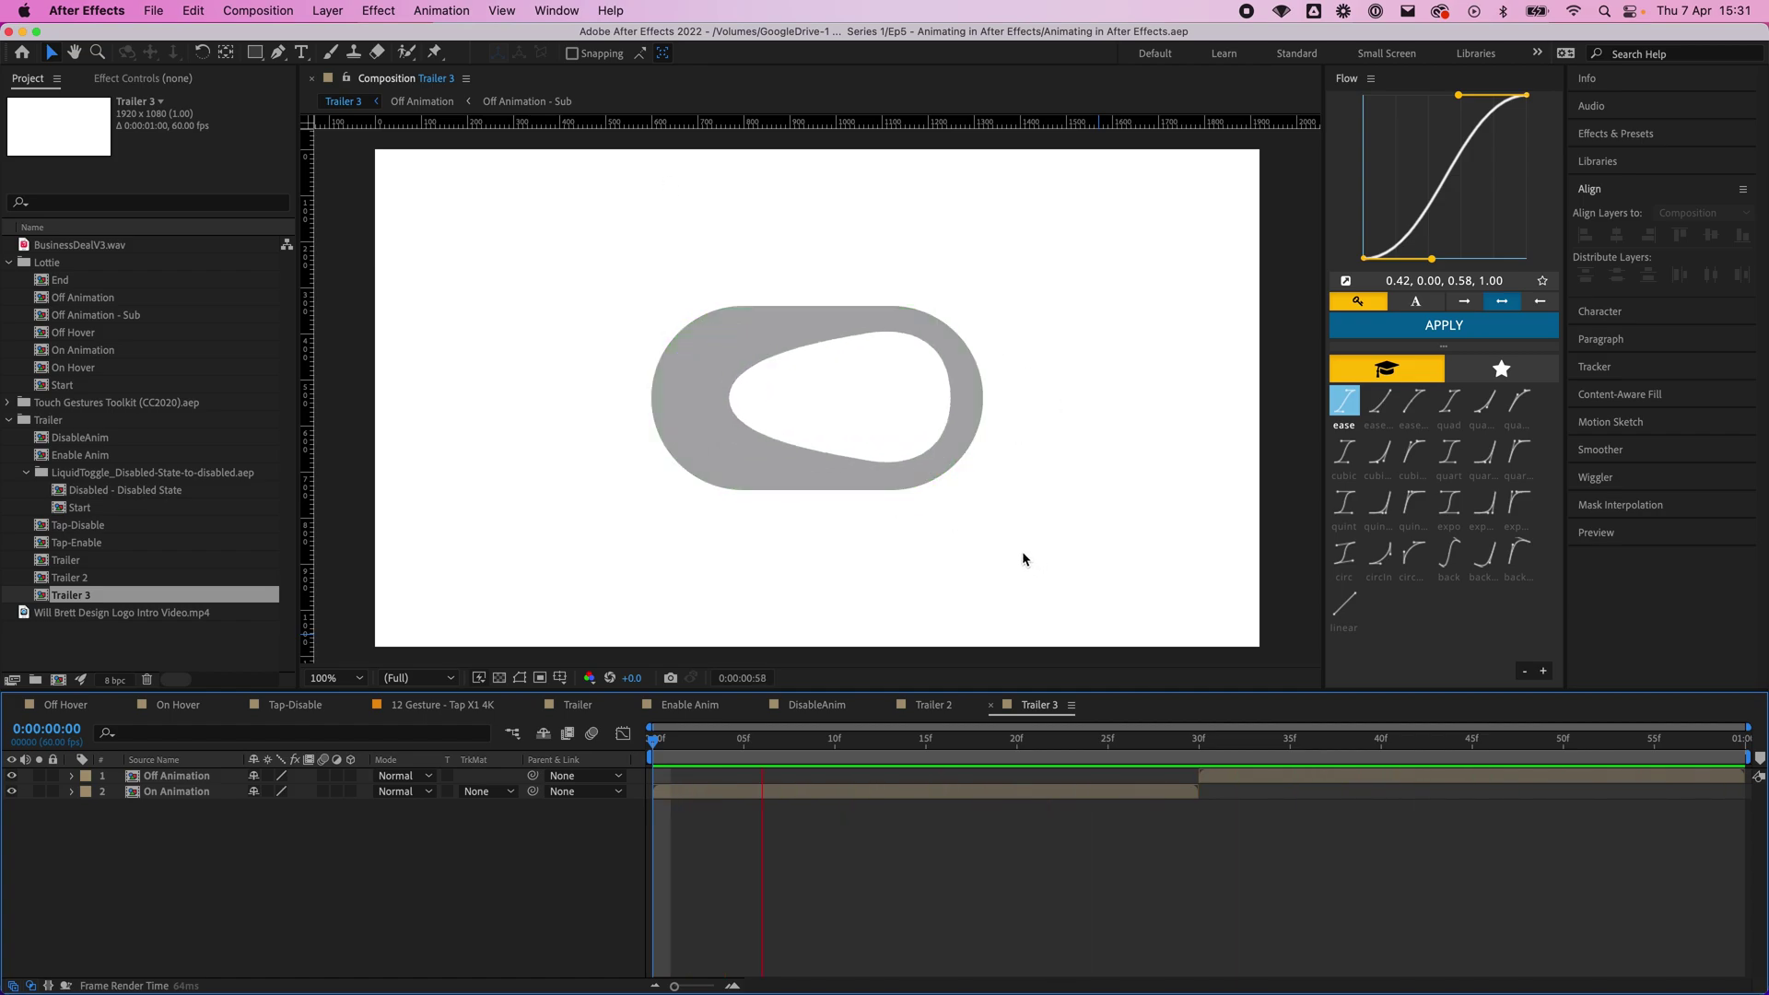
pyautogui.press('space')
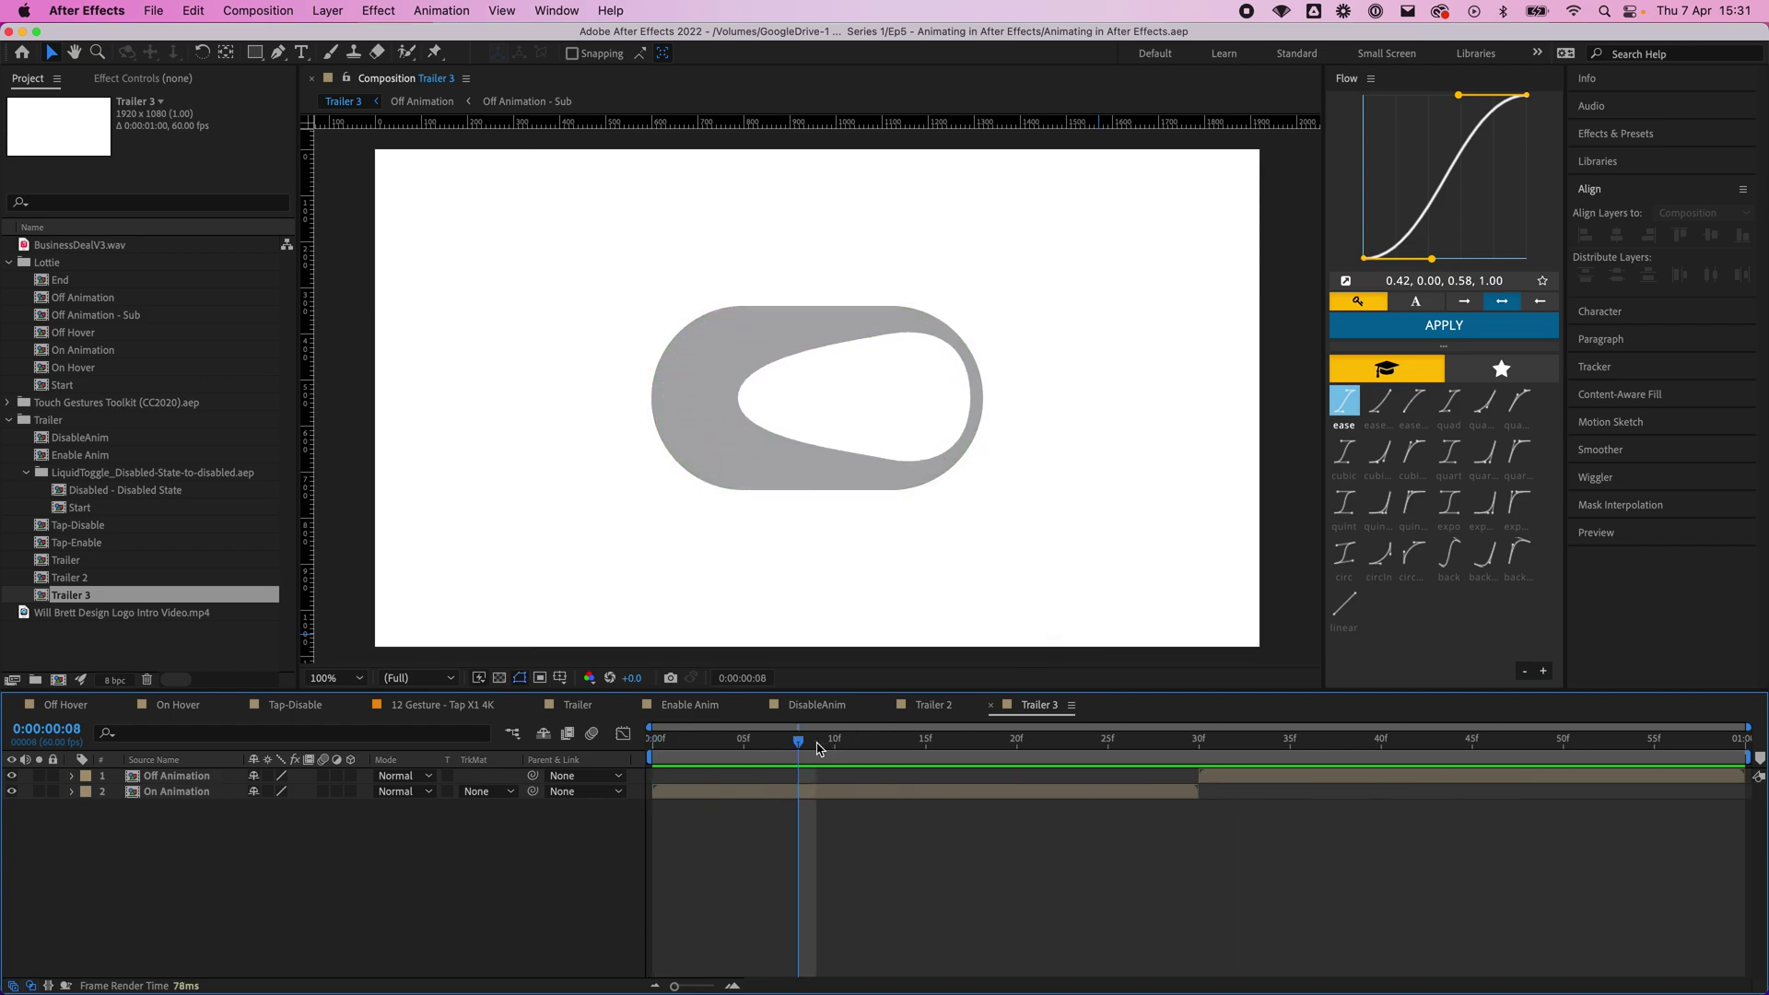
pyautogui.moveTo(819, 748); pyautogui.dragTo(610, 765)
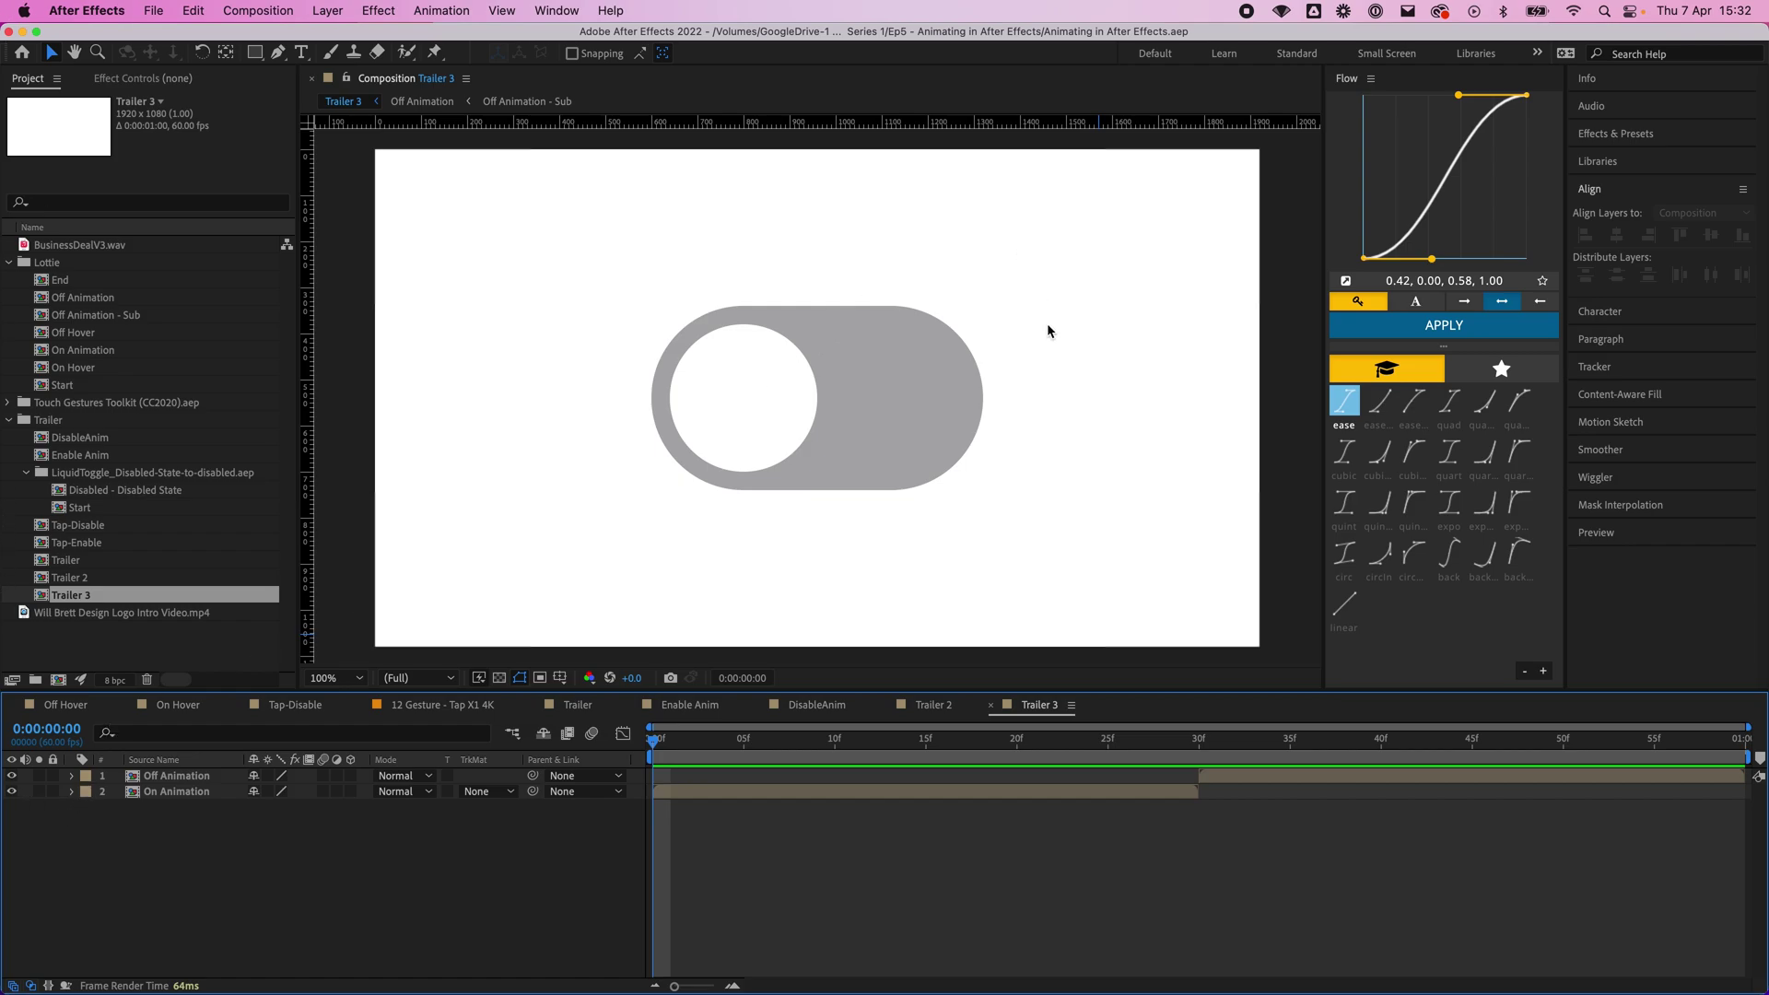
# Step: Replay the toggle preview, stop it, and park the playhead at frame 32 with the knob right
pyautogui.press('space')
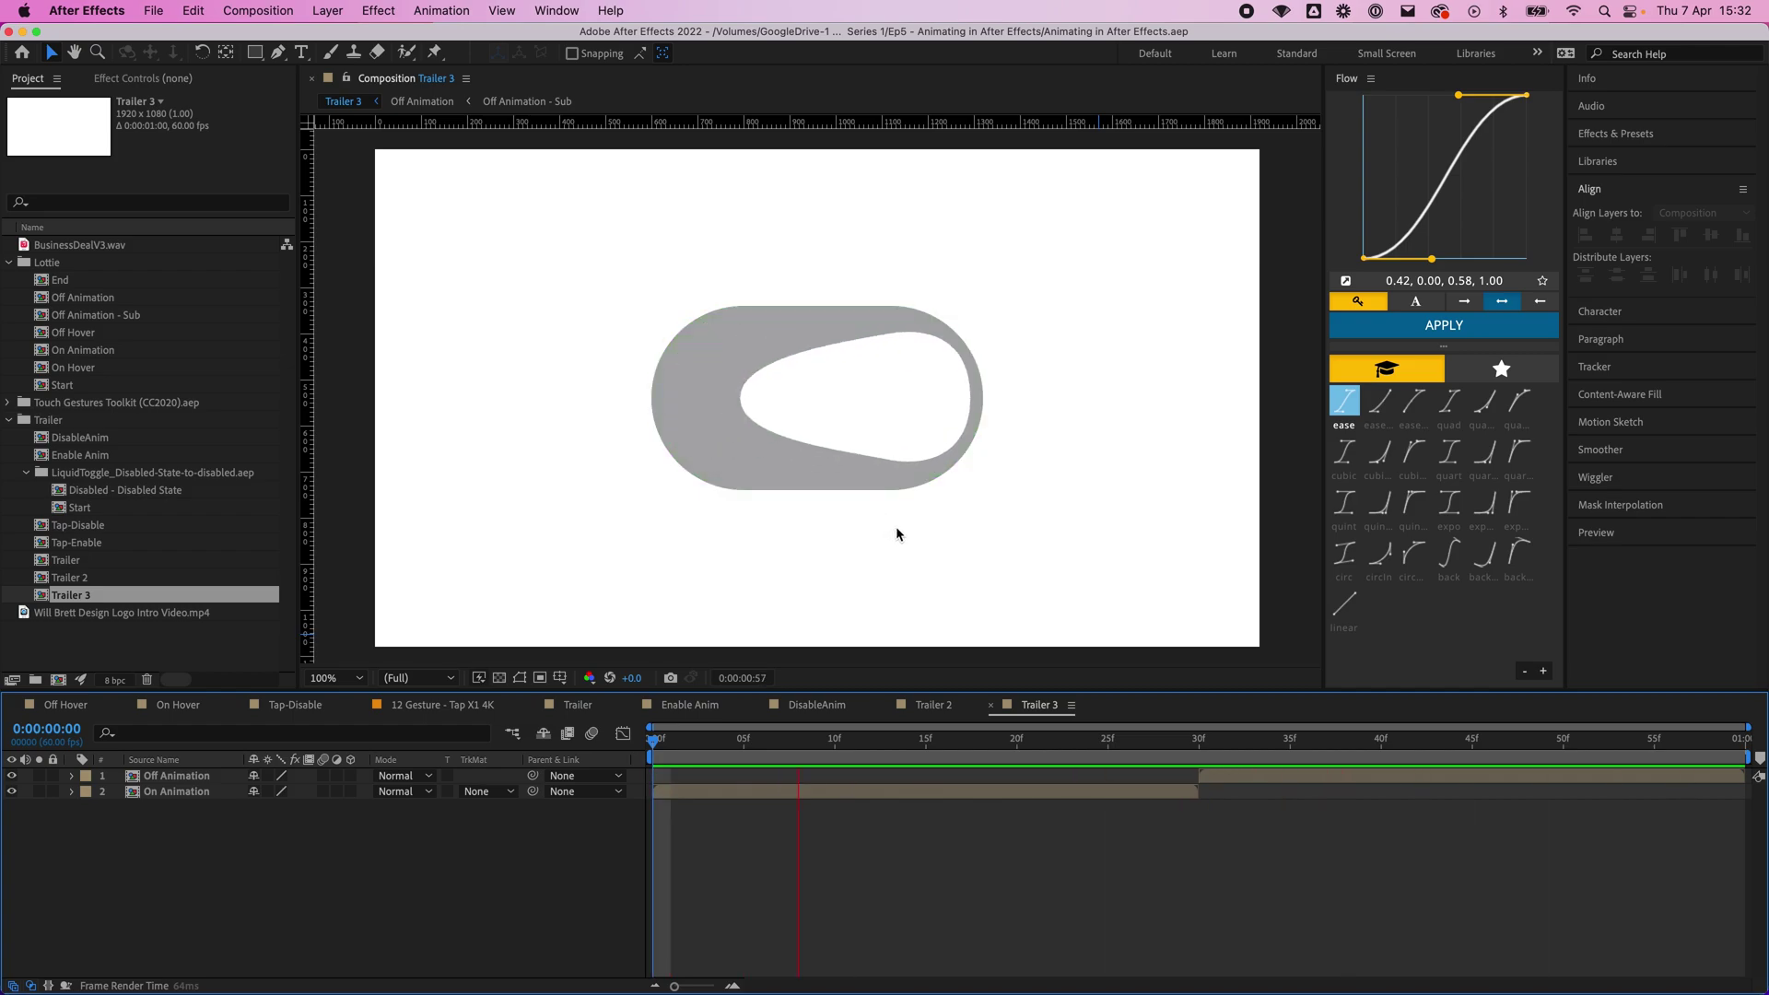
pyautogui.press('space')
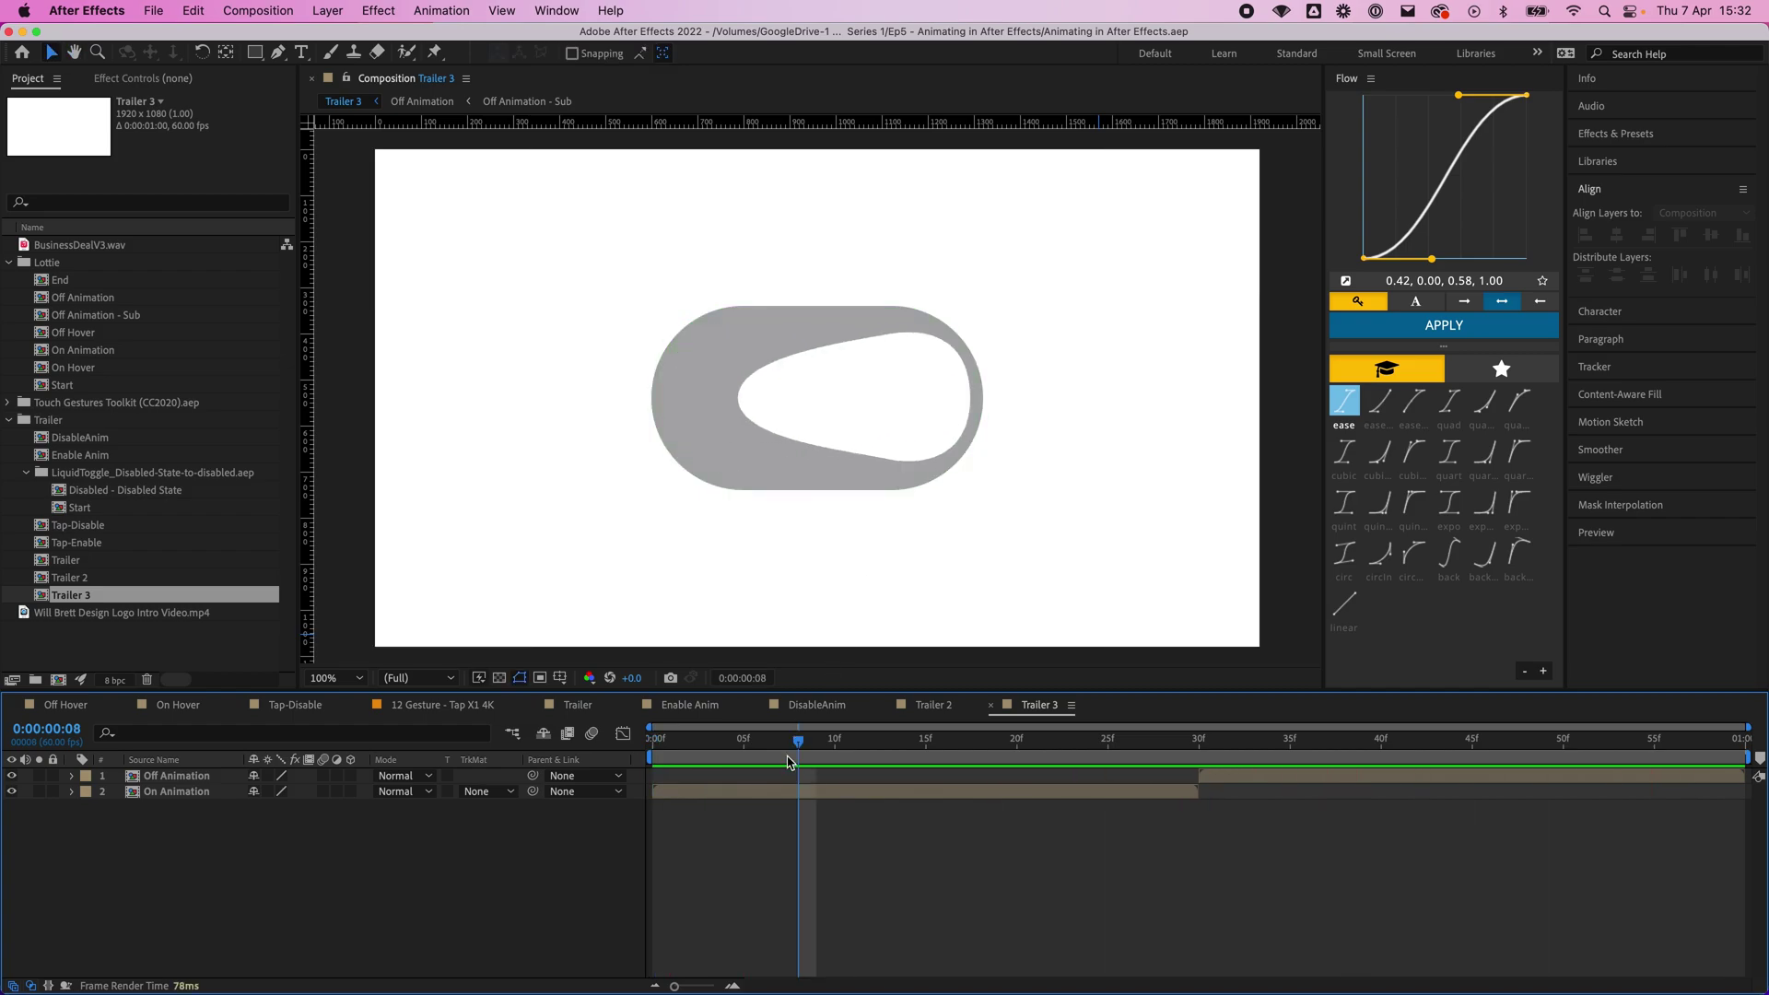
pyautogui.moveTo(792, 748); pyautogui.dragTo(670, 783)
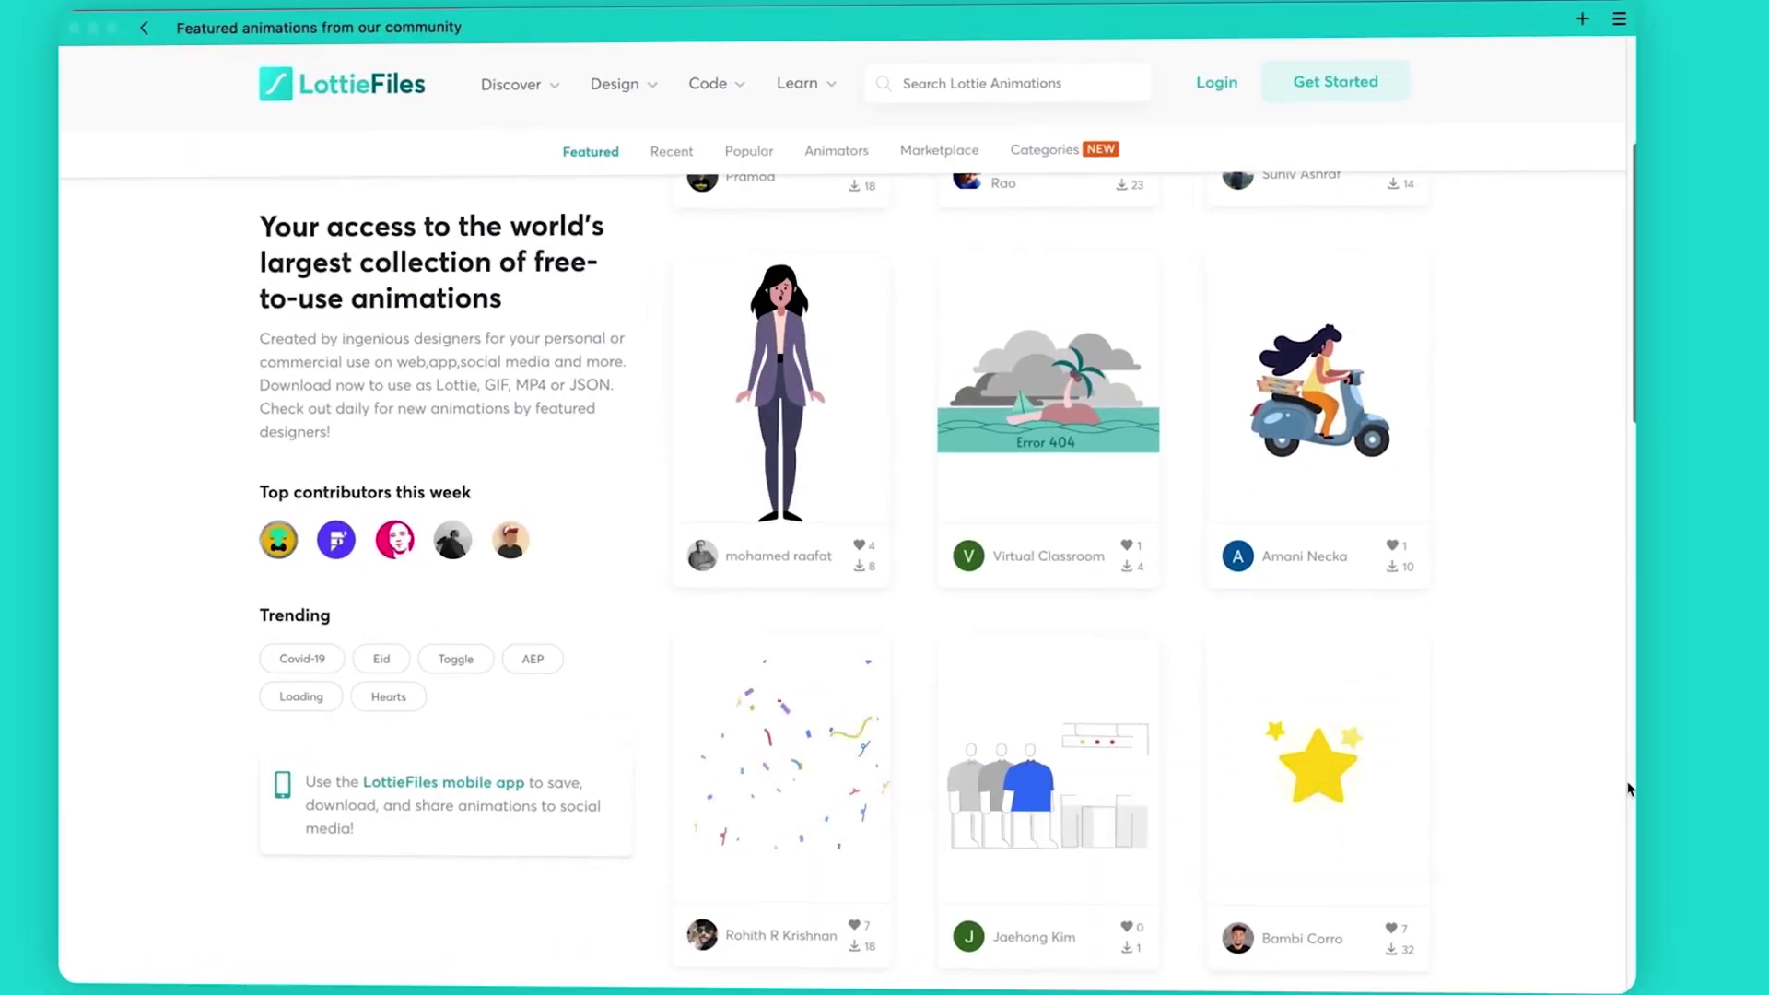
pyautogui.scroll(-5, 1655, 816)
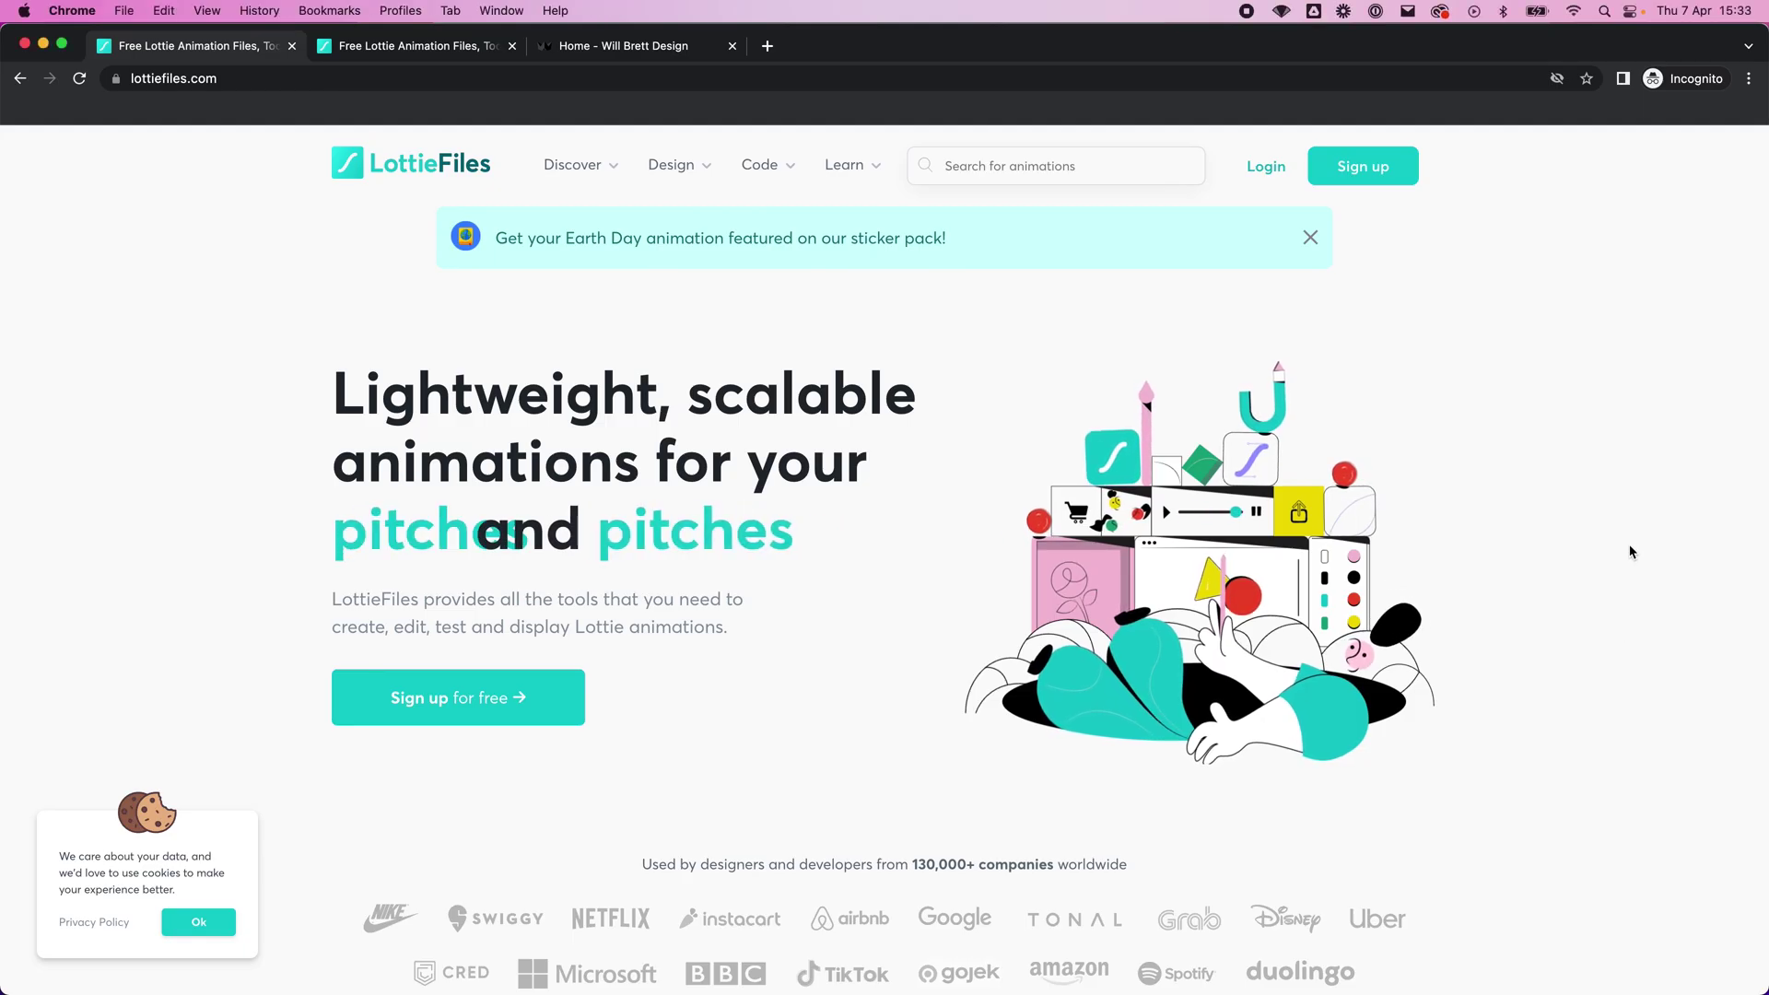
pyautogui.click(198, 921)
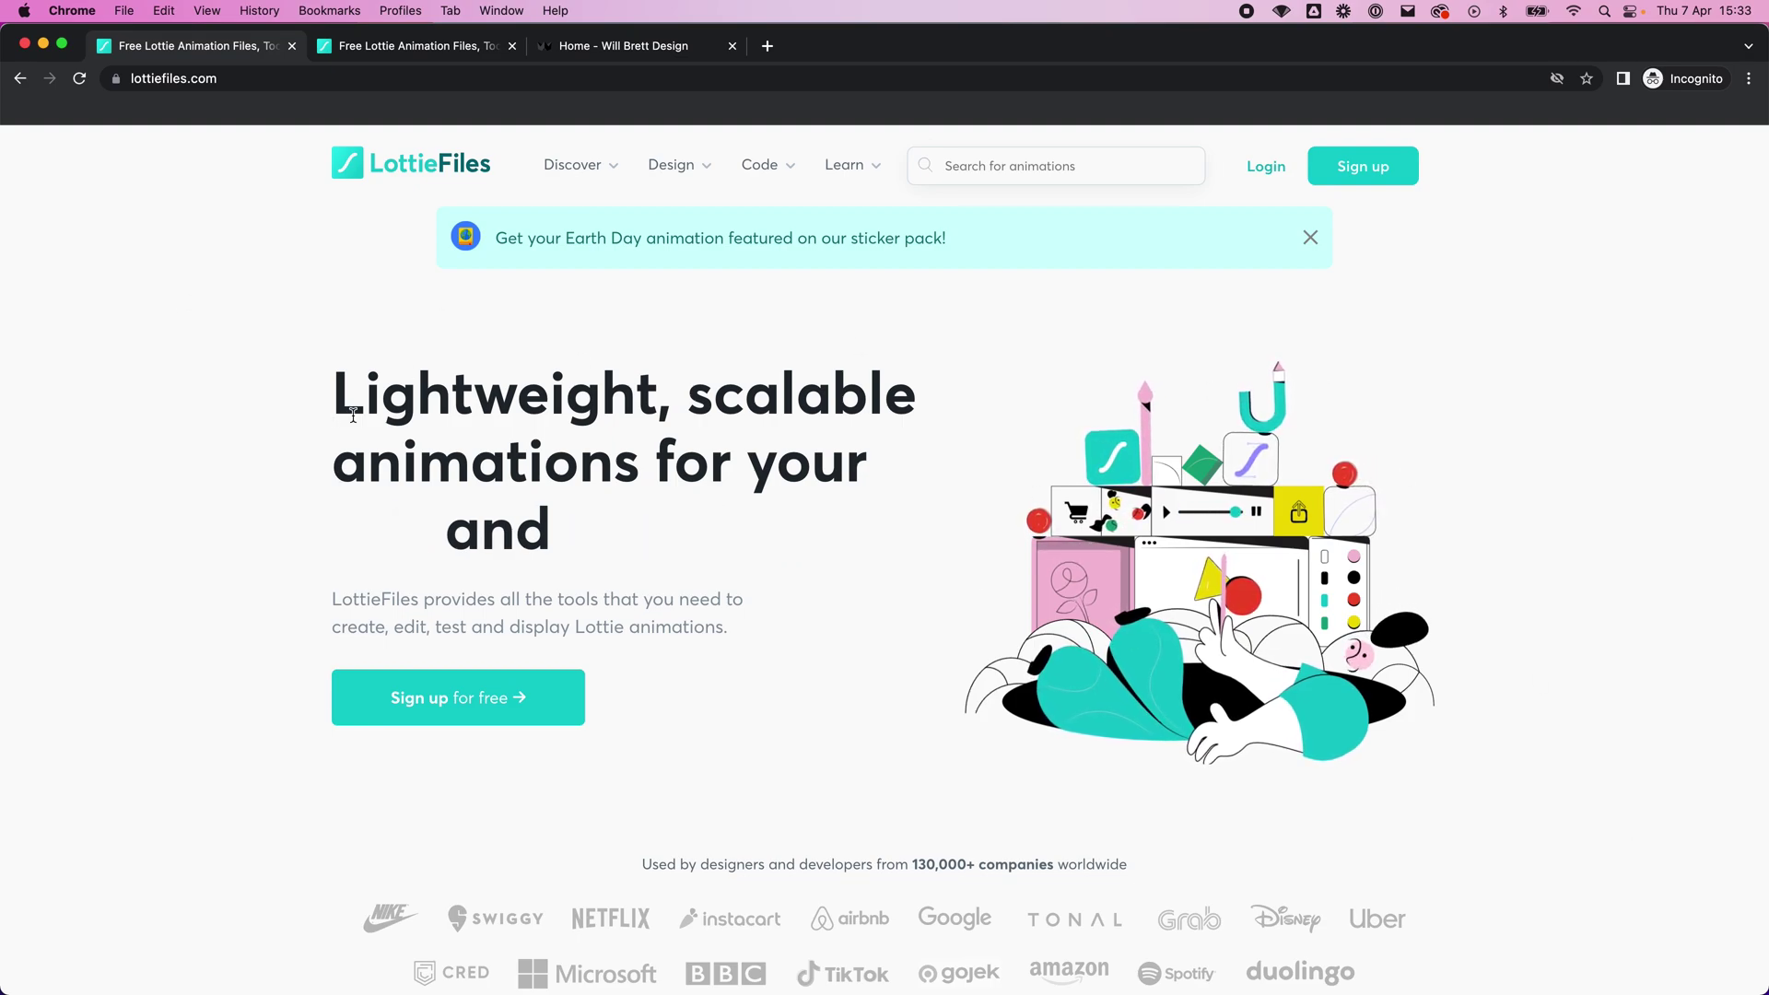
pyautogui.moveTo(353, 416); pyautogui.dragTo(899, 588)
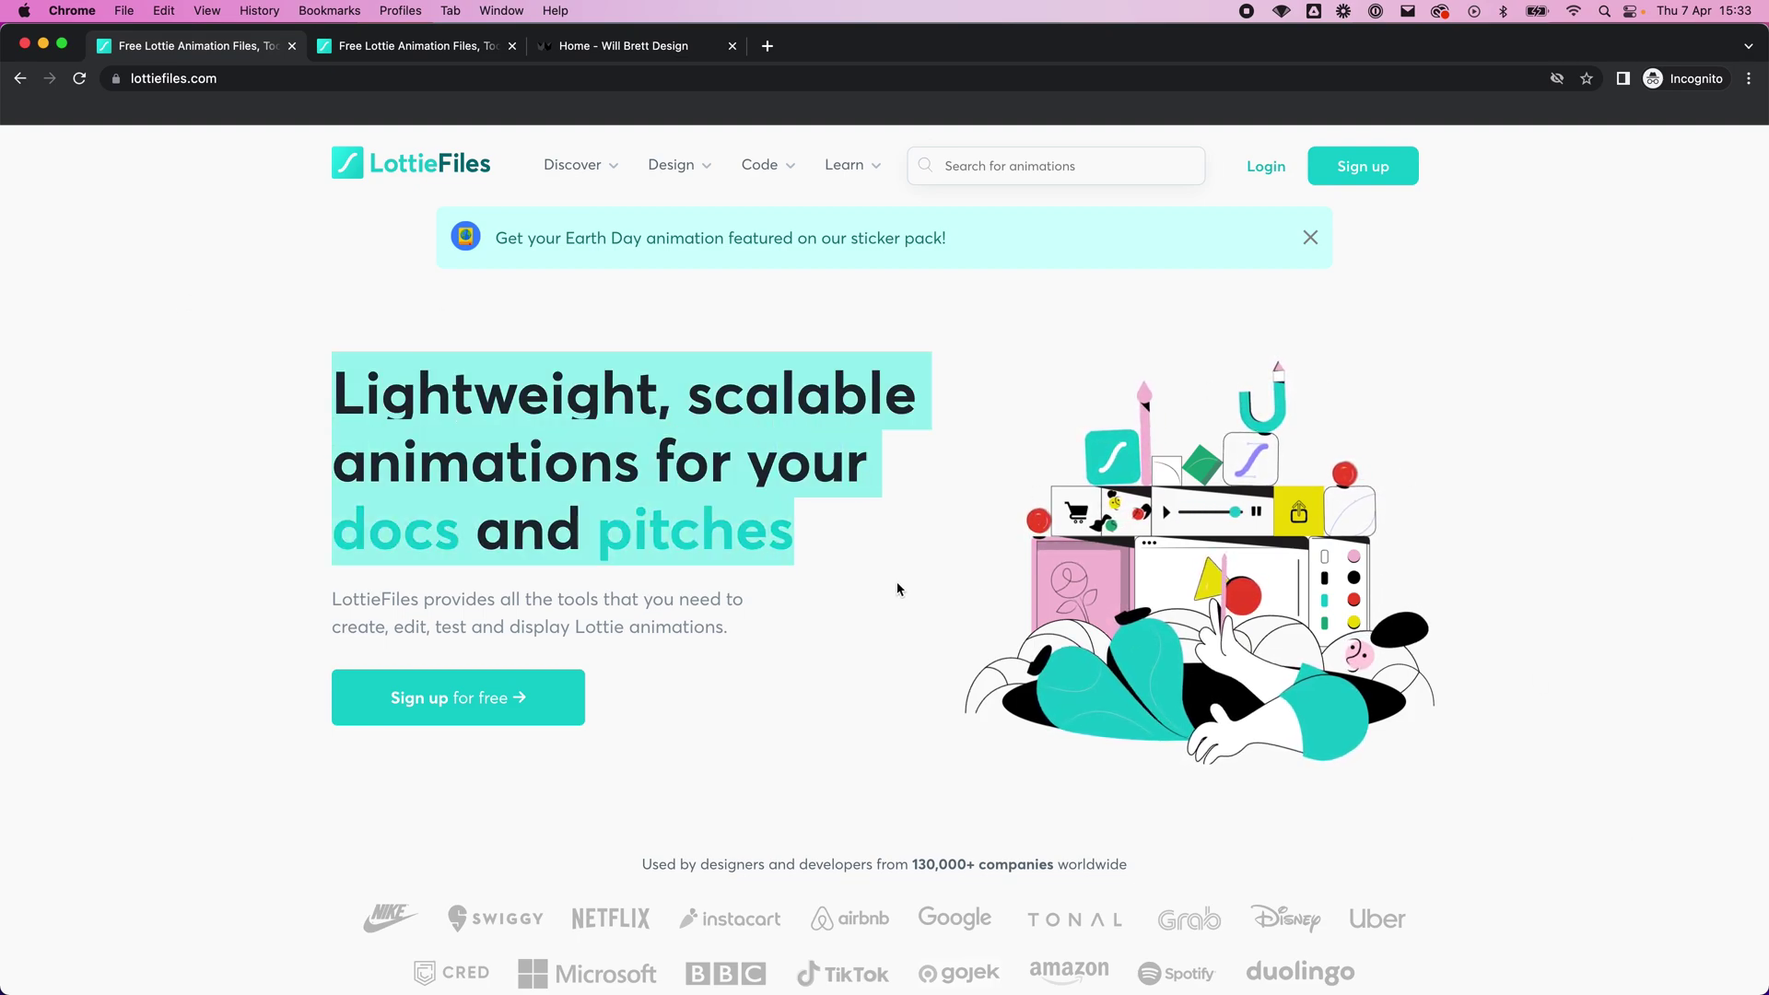
pyautogui.click(1464, 380)
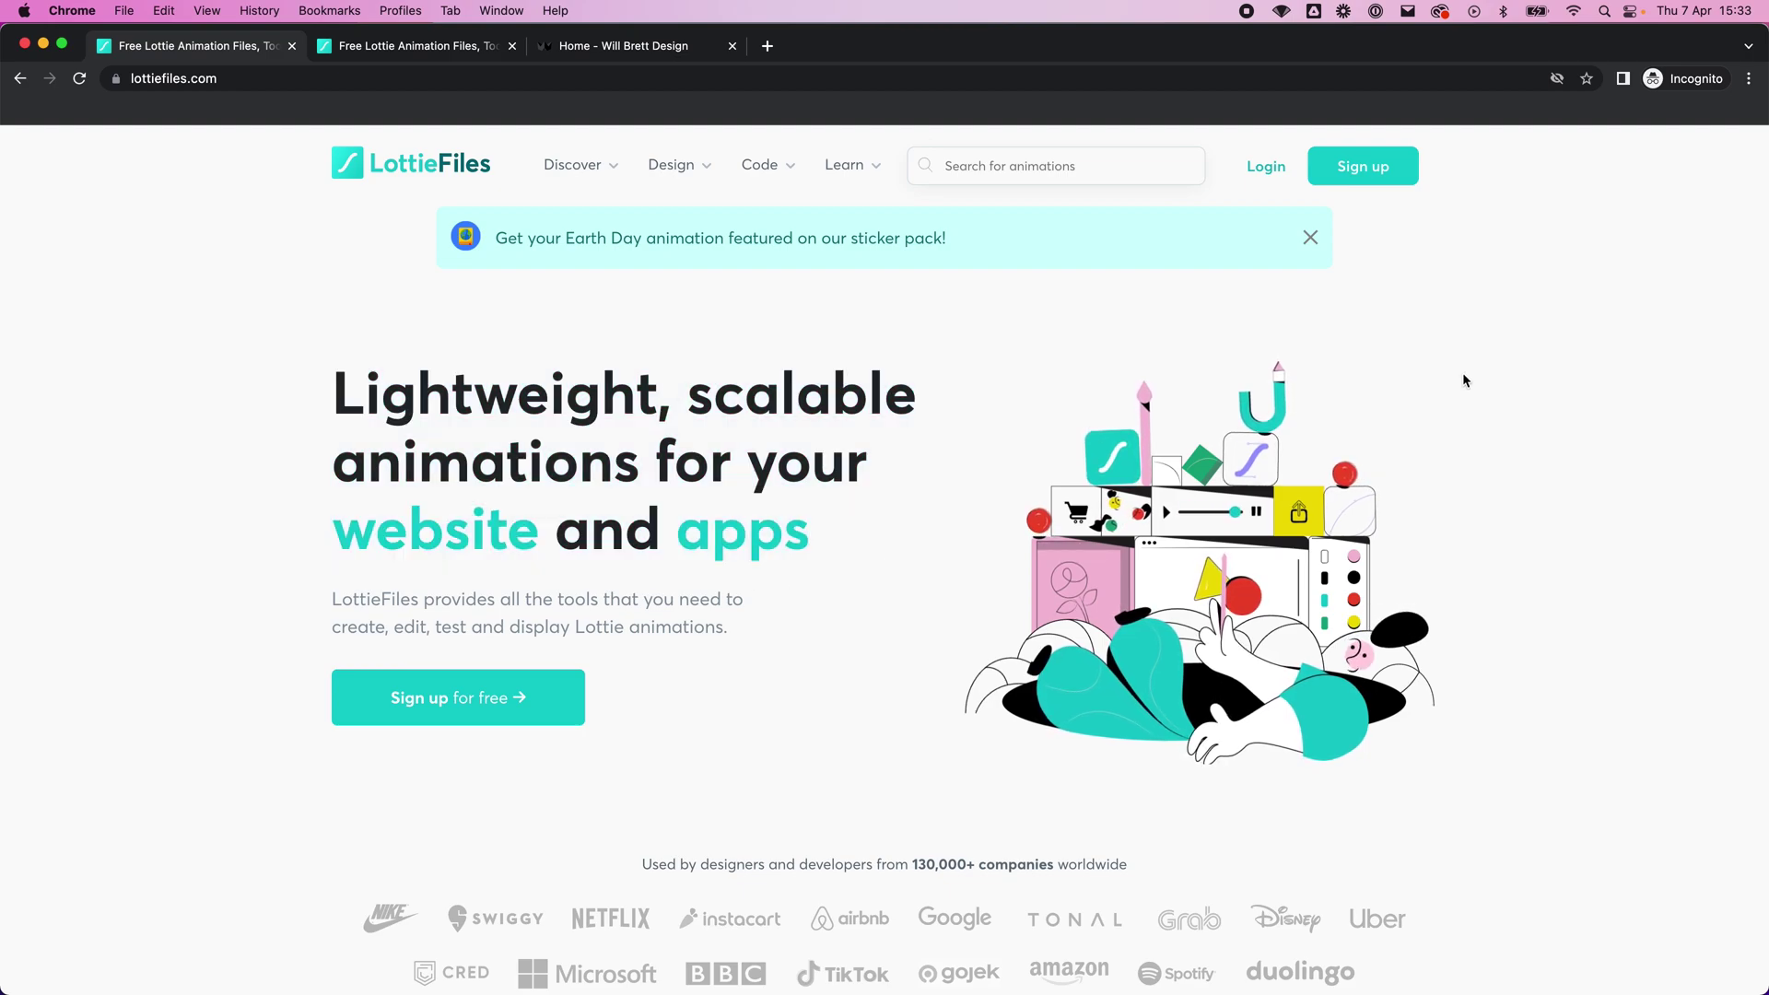
pyautogui.moveTo(682, 539); pyautogui.dragTo(220, 401)
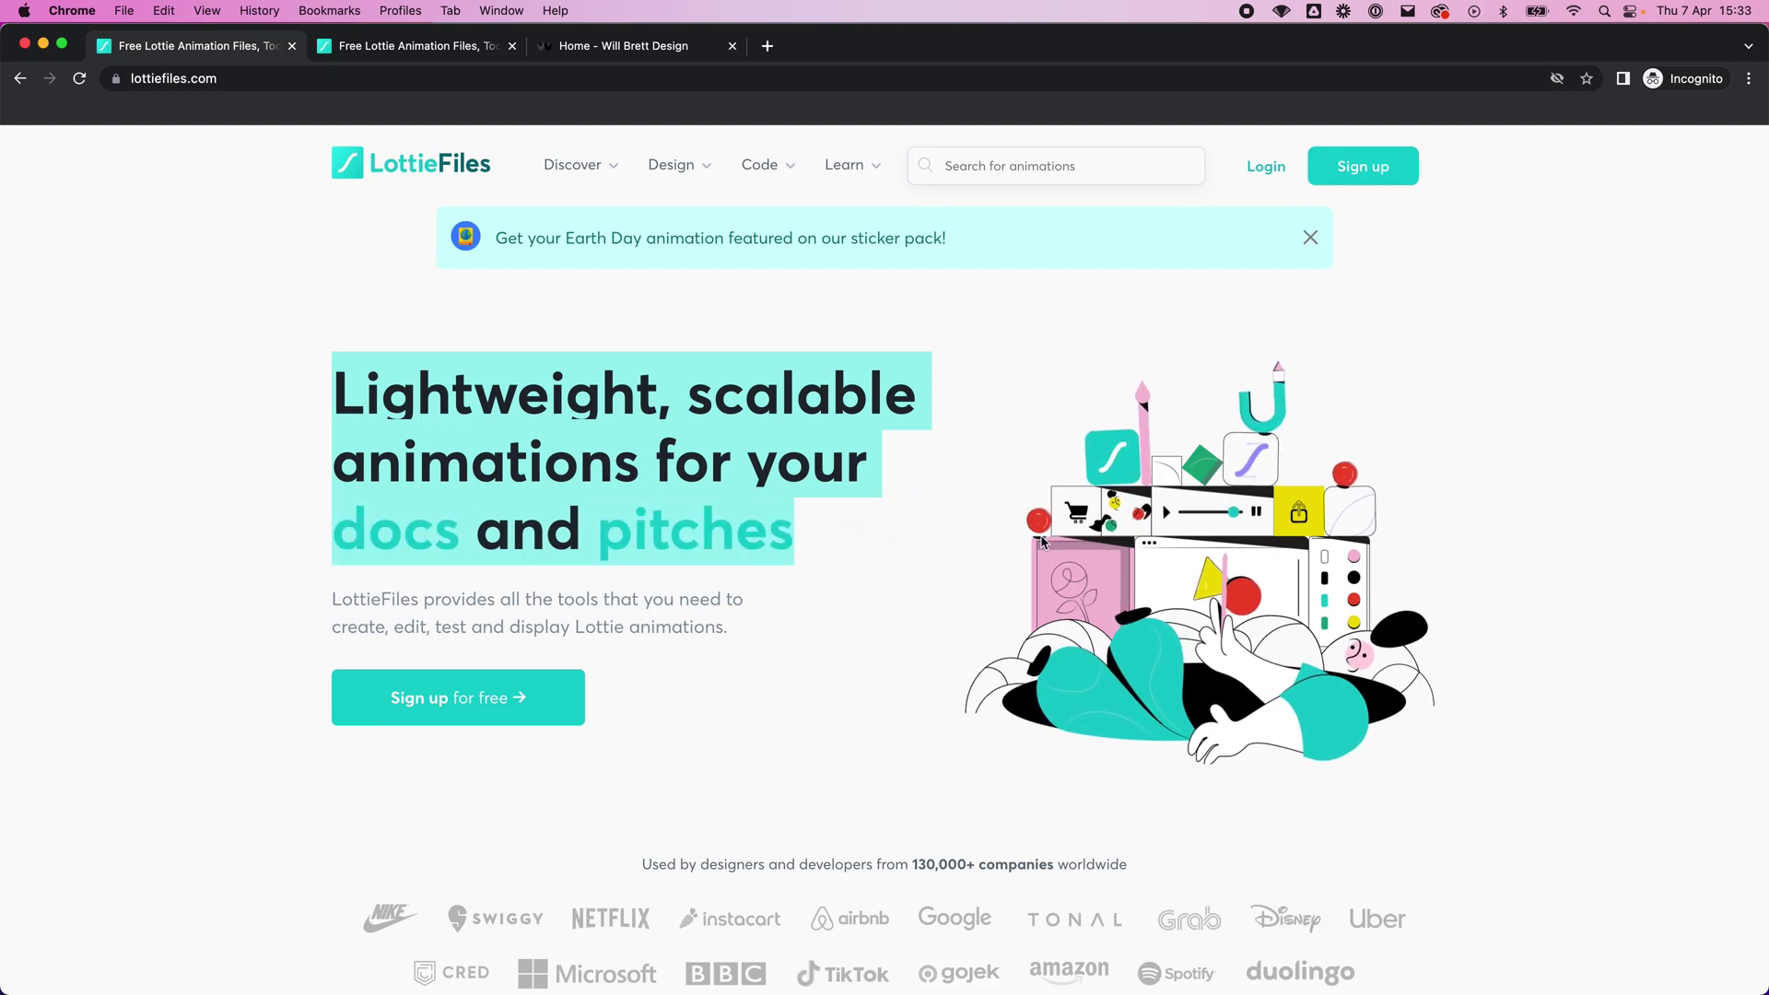
pyautogui.click(1534, 341)
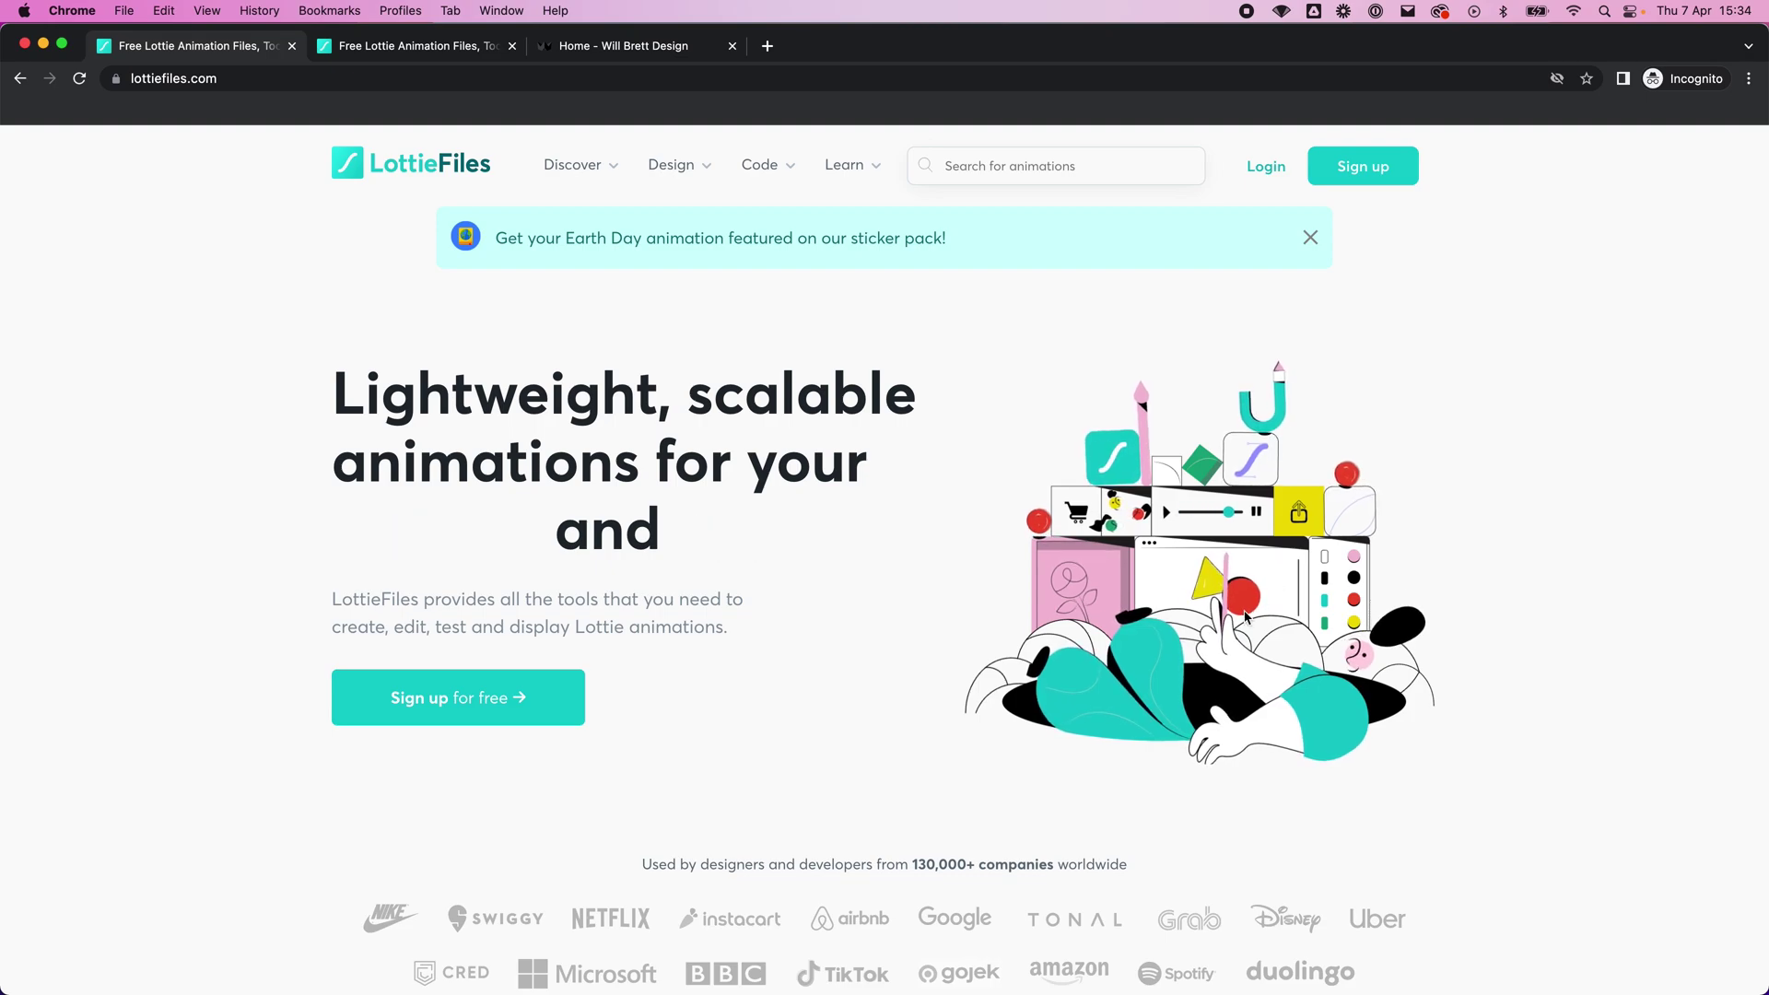
# Step: Scroll to 'The new industry standard' and highlight the 375 KB GIF size, 600% and 10x
pyautogui.scroll(-3, 1231, 620)
pyautogui.scroll(-3, 1230, 620)
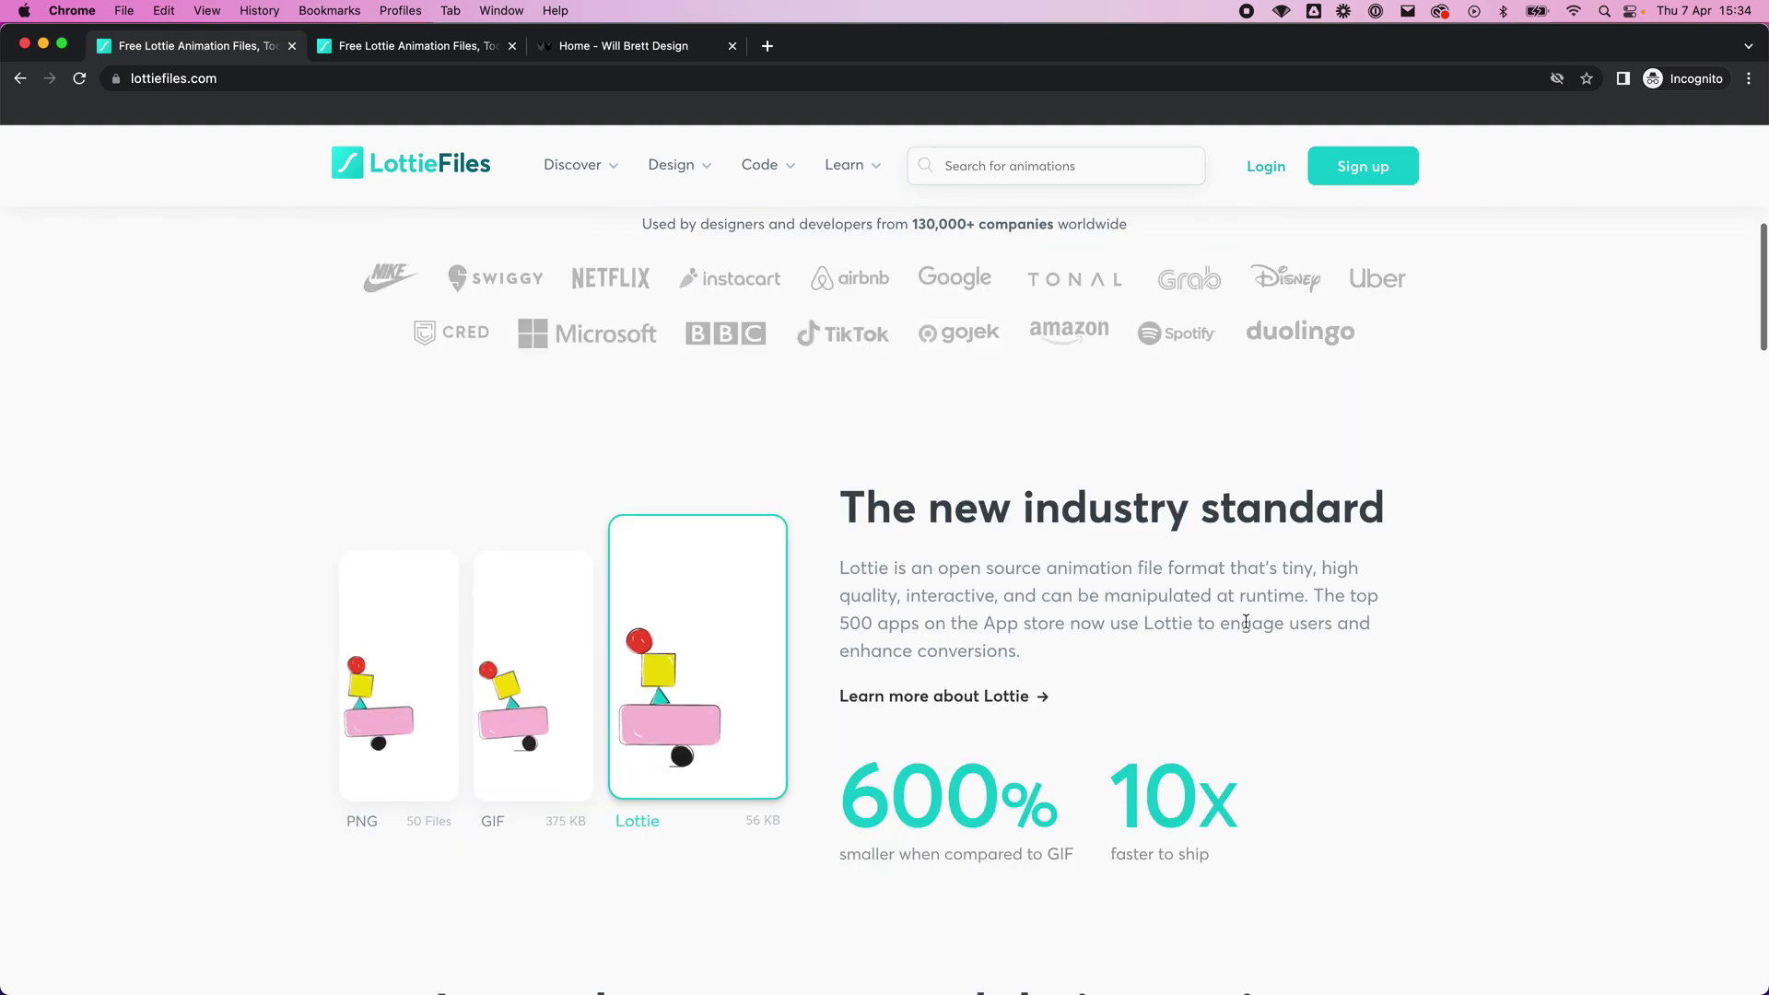
pyautogui.scroll(-3, 1275, 632)
pyautogui.scroll(-1, 1283, 630)
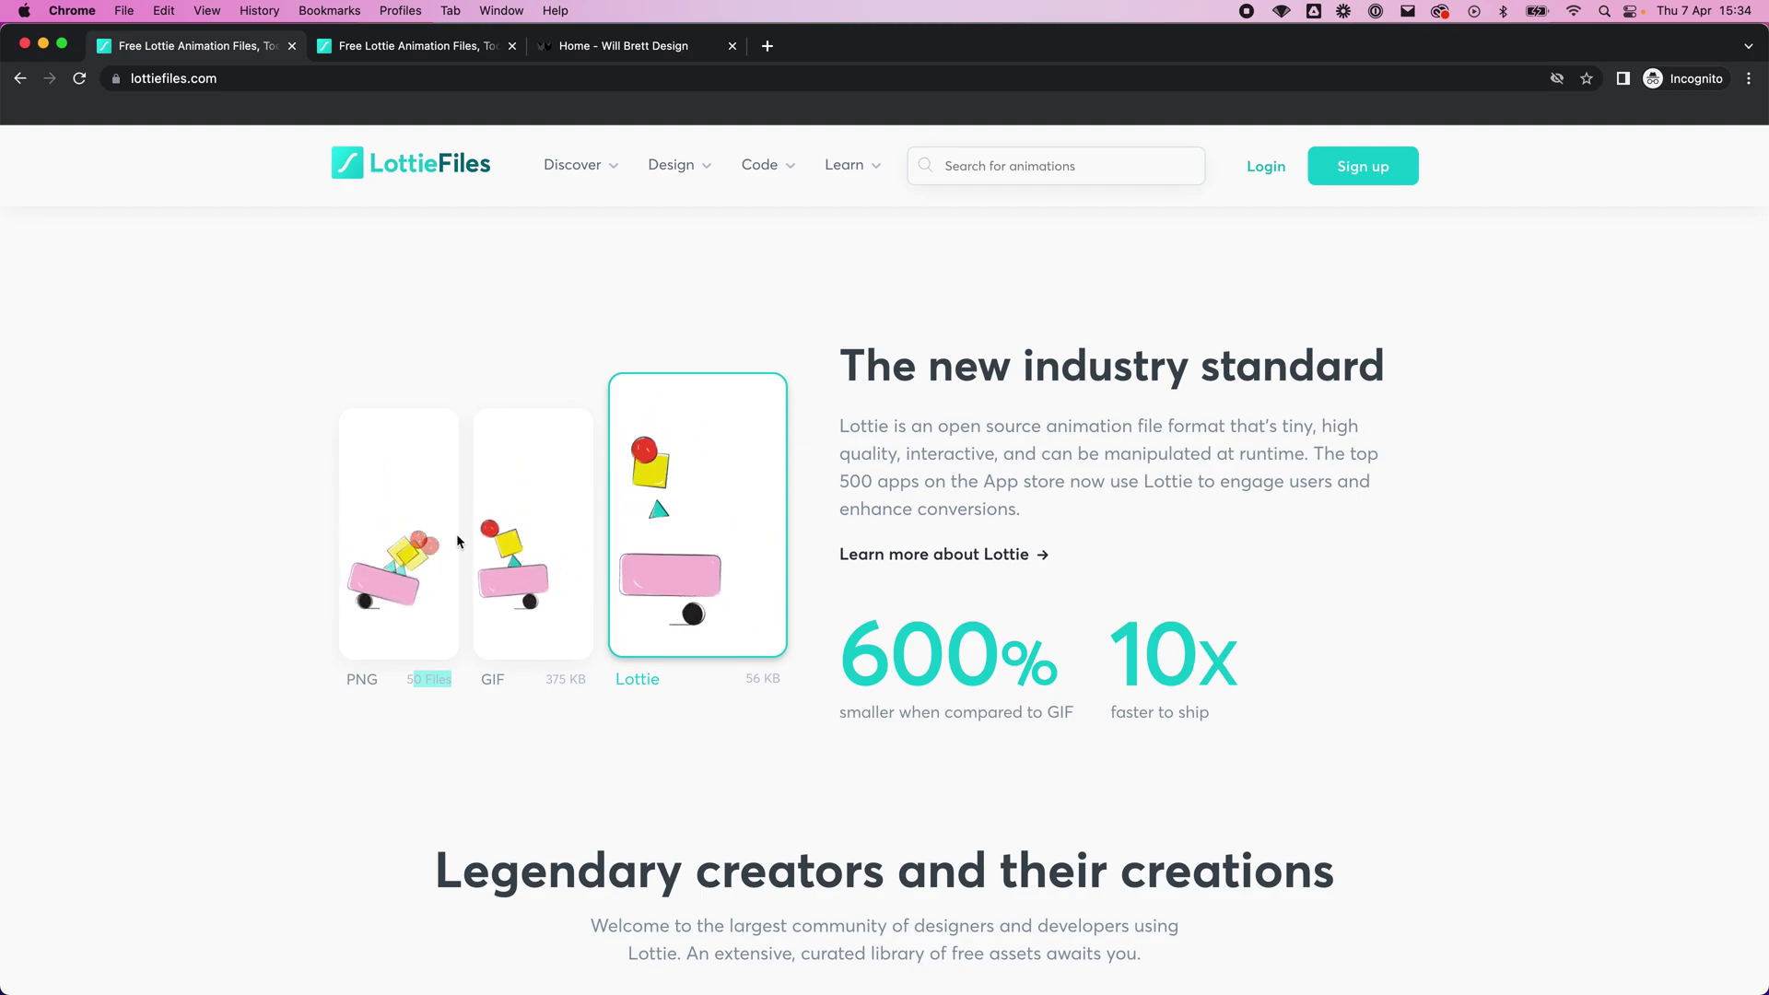
pyautogui.moveTo(543, 679); pyautogui.dragTo(588, 679)
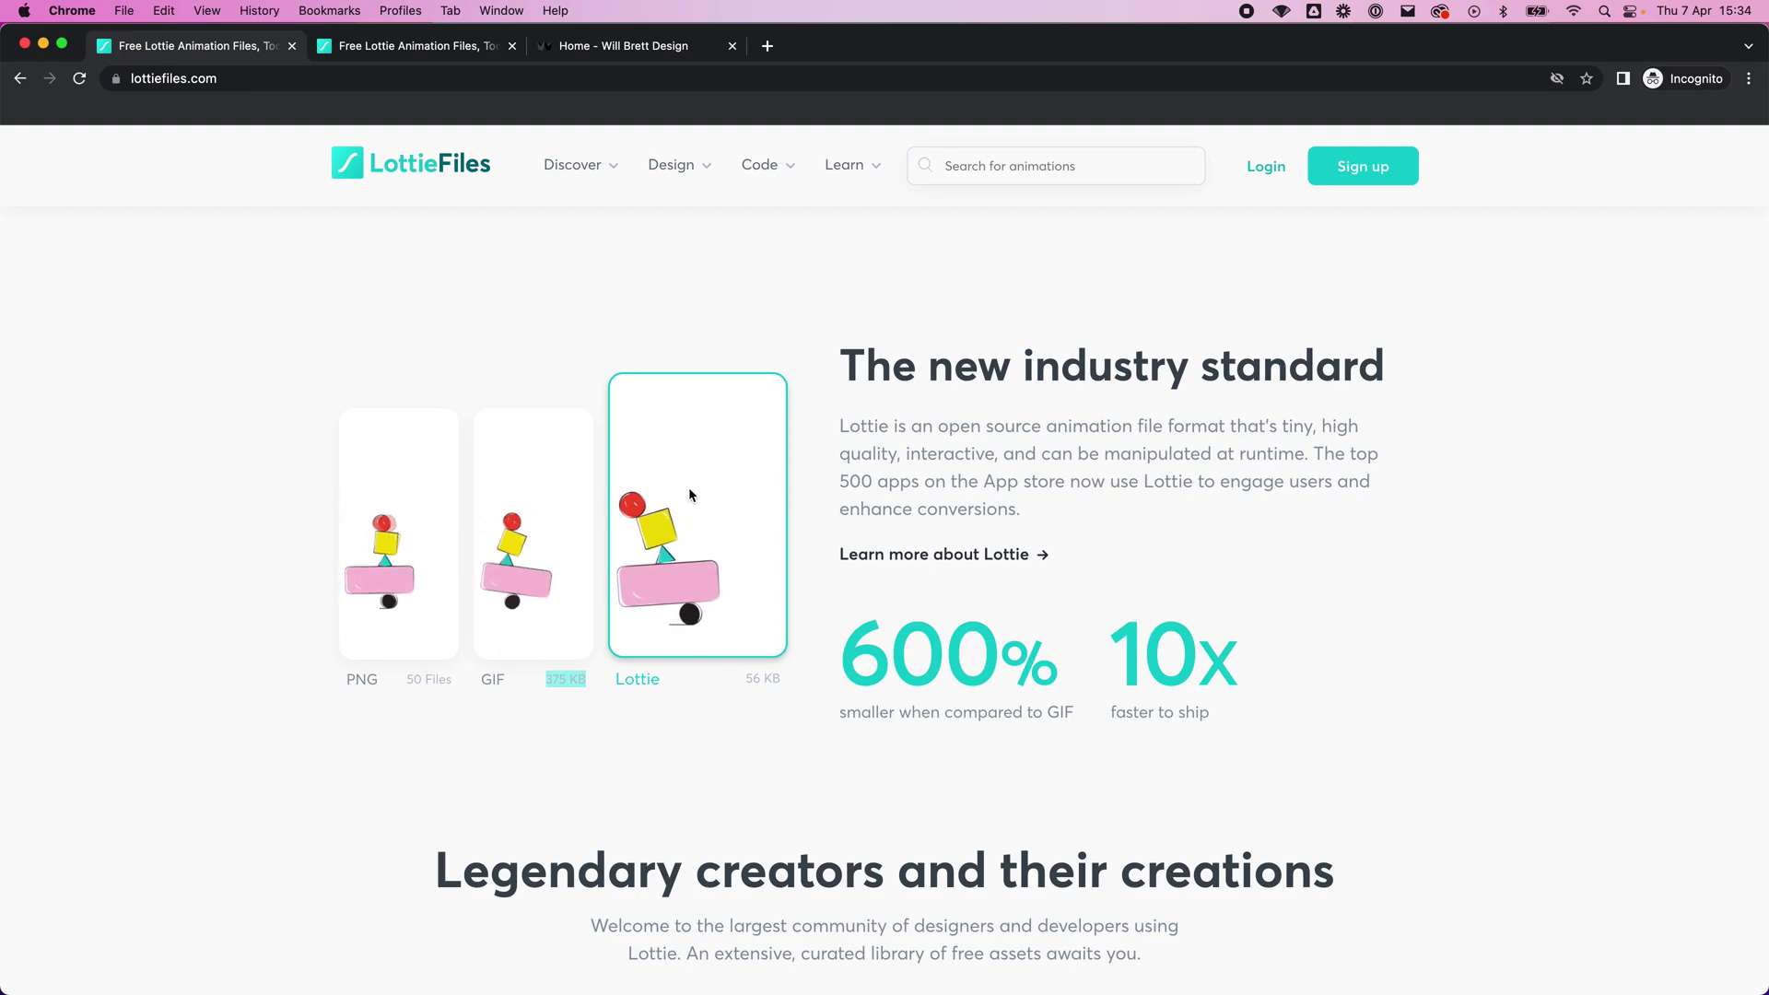
pyautogui.click(788, 683)
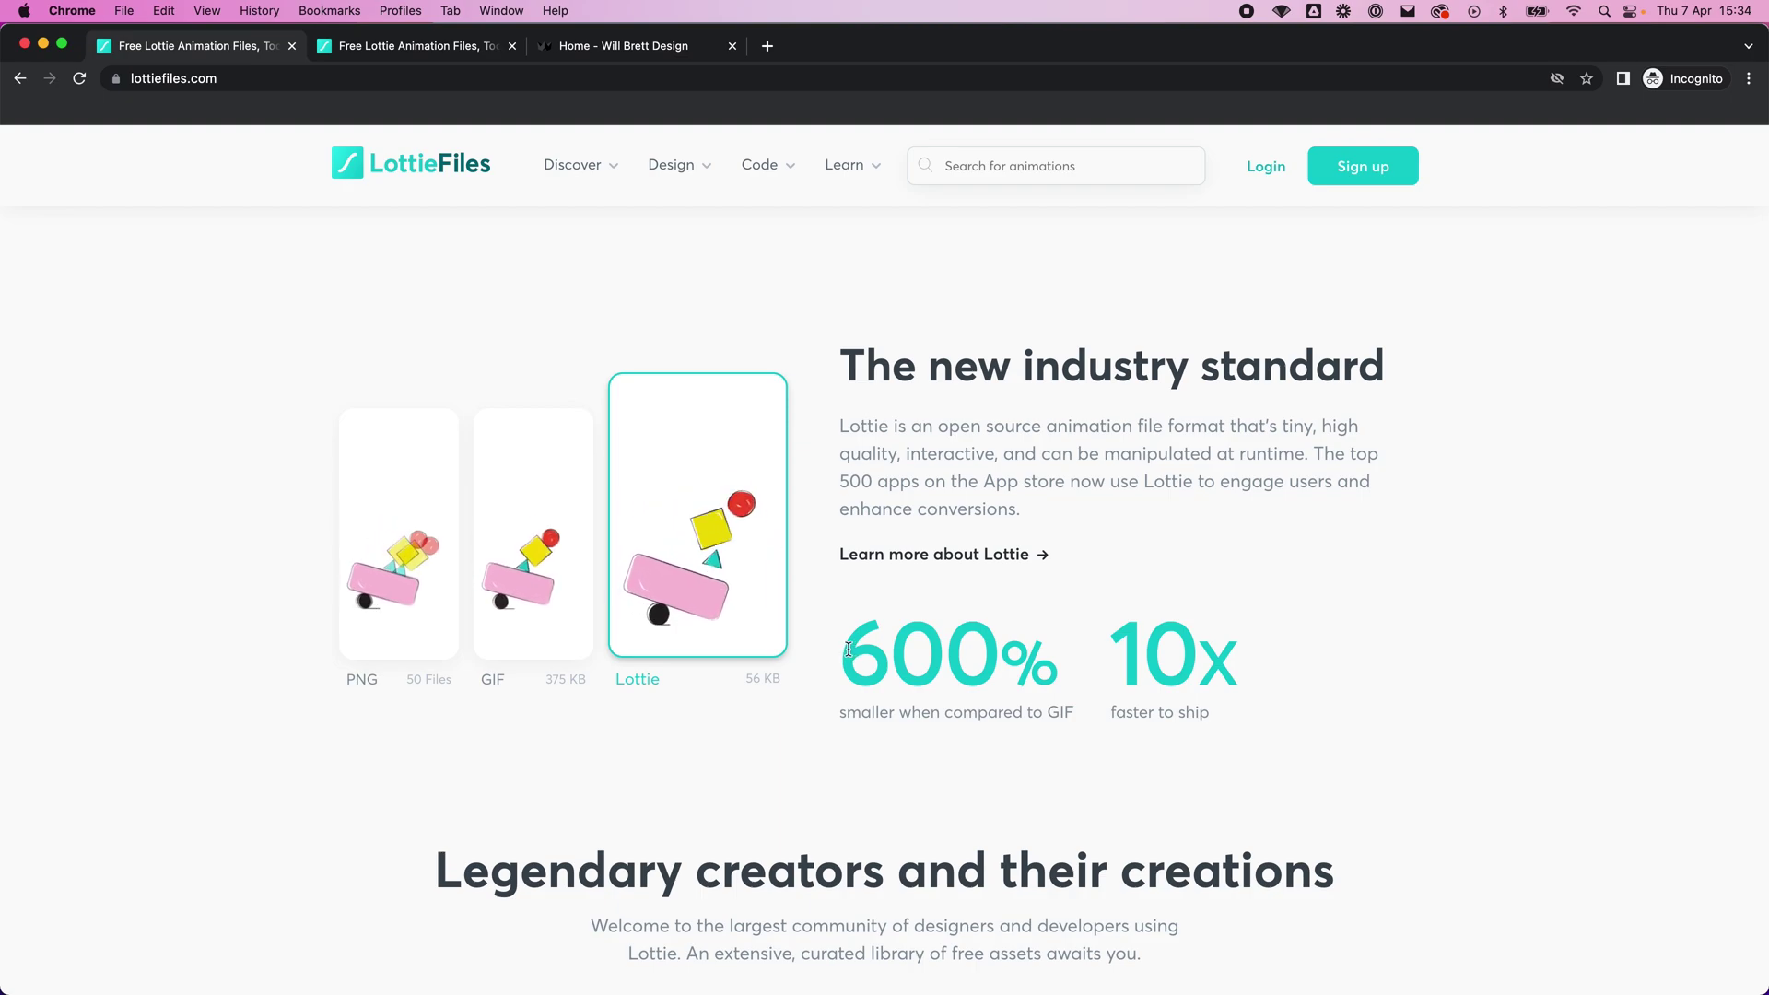
pyautogui.moveTo(868, 647); pyautogui.dragTo(1049, 658)
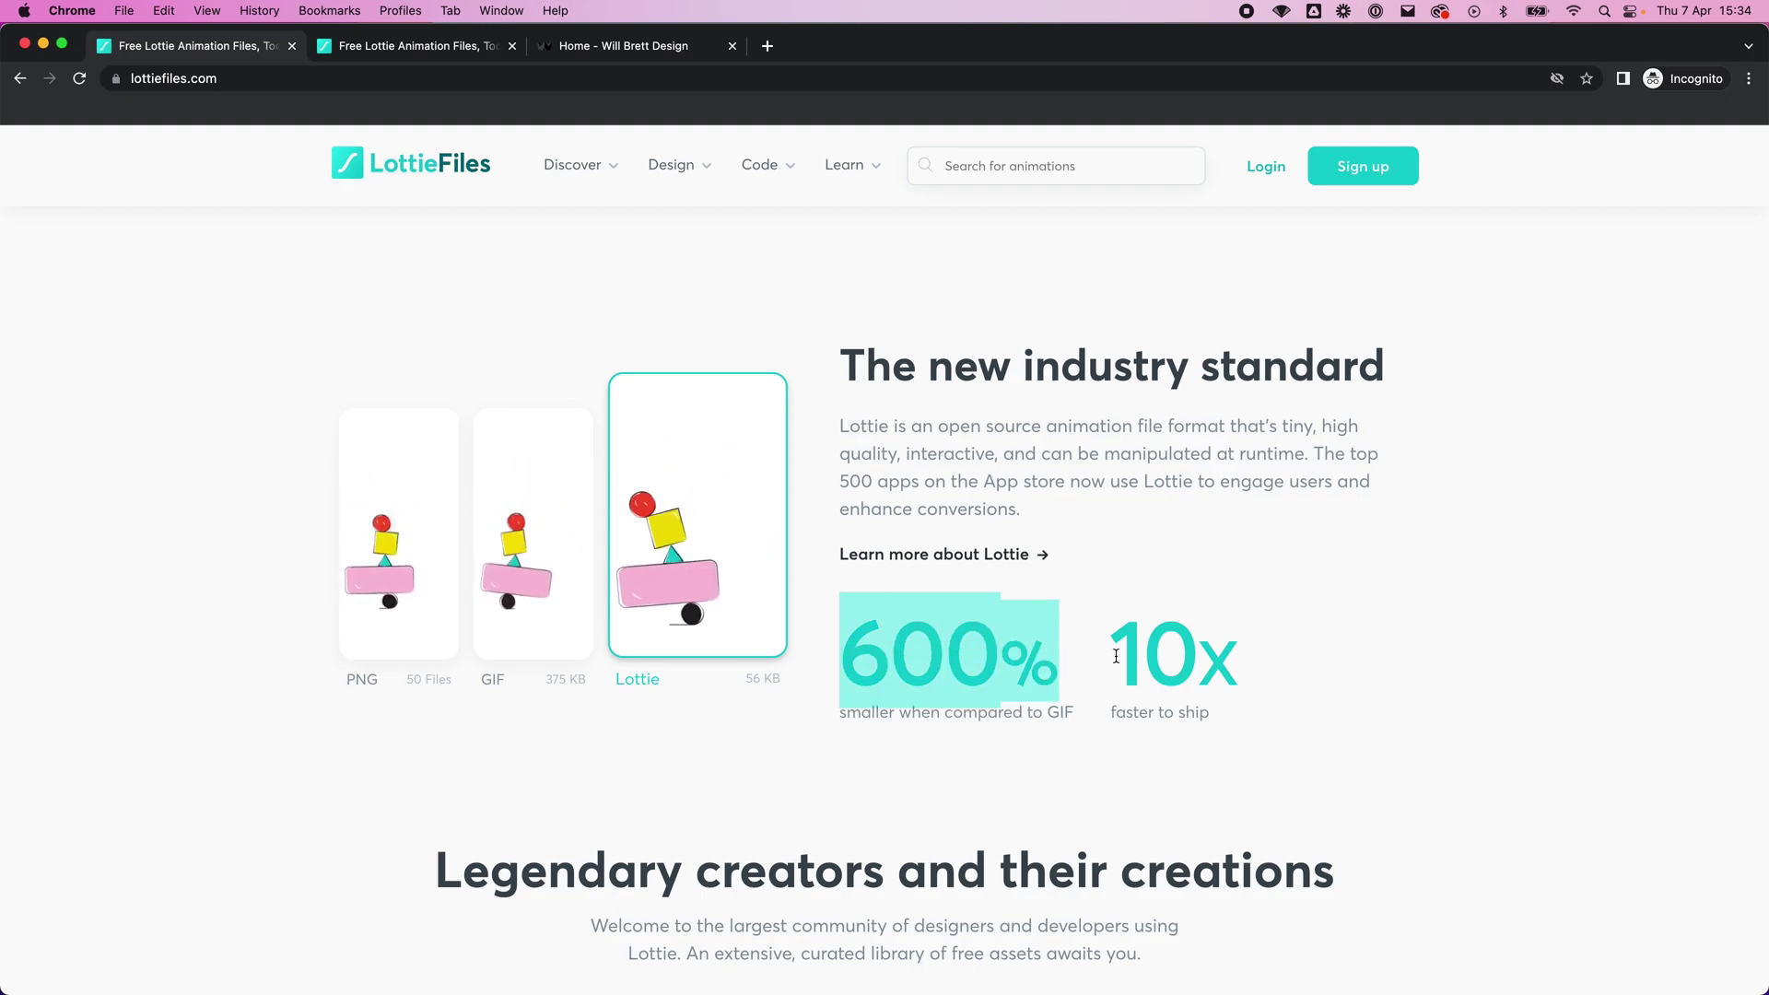
pyautogui.moveTo(1099, 717); pyautogui.dragTo(792, 495)
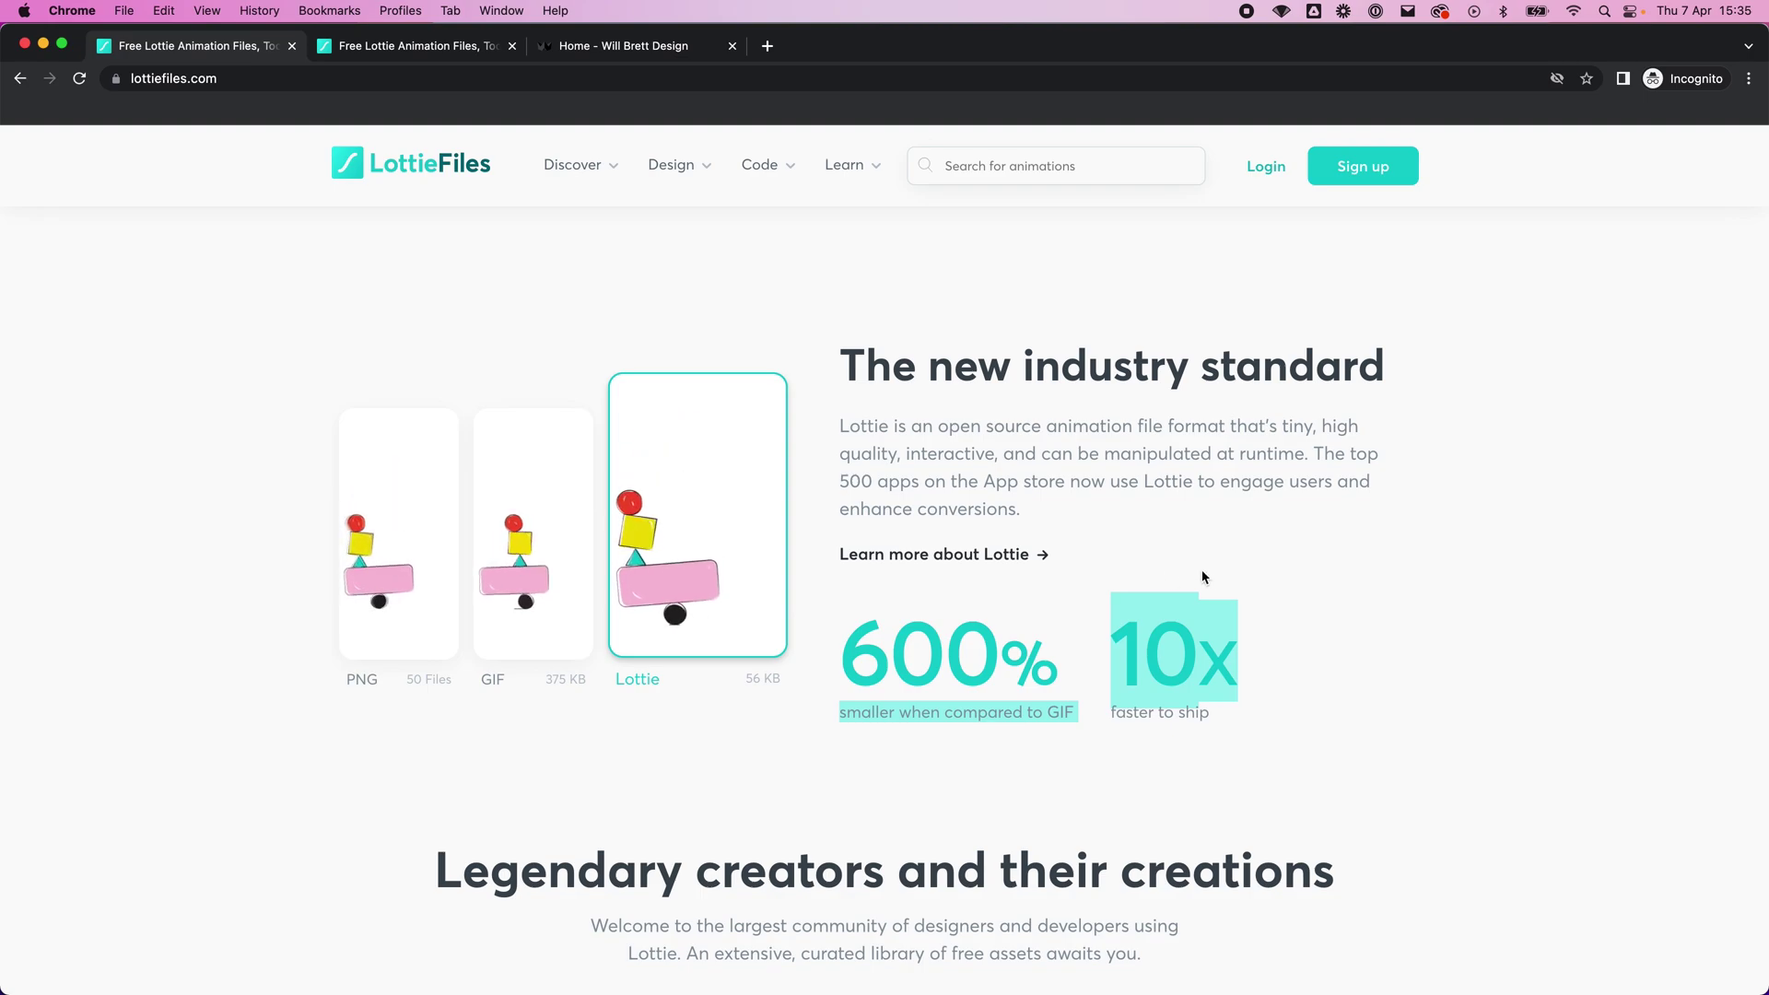
# Step: Go to the Free Animations page of community animations from the Discover menu
pyautogui.scroll(-7, 1342, 695)
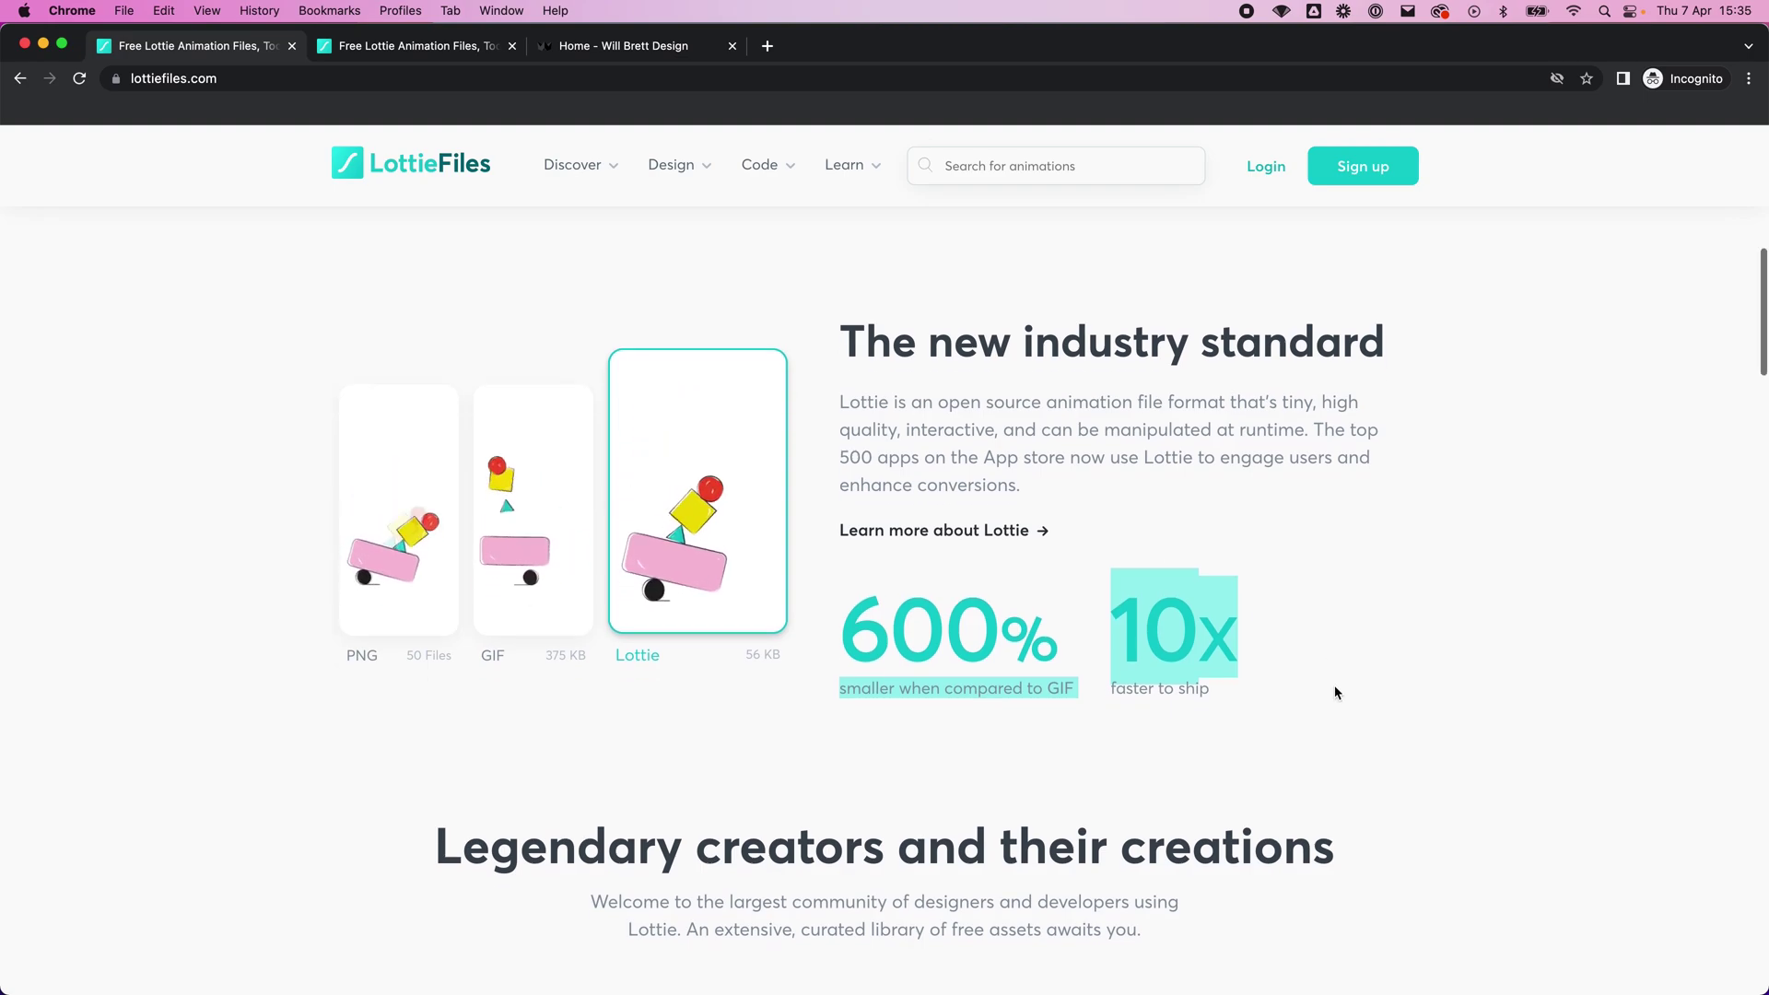
pyautogui.scroll(-2, 1338, 696)
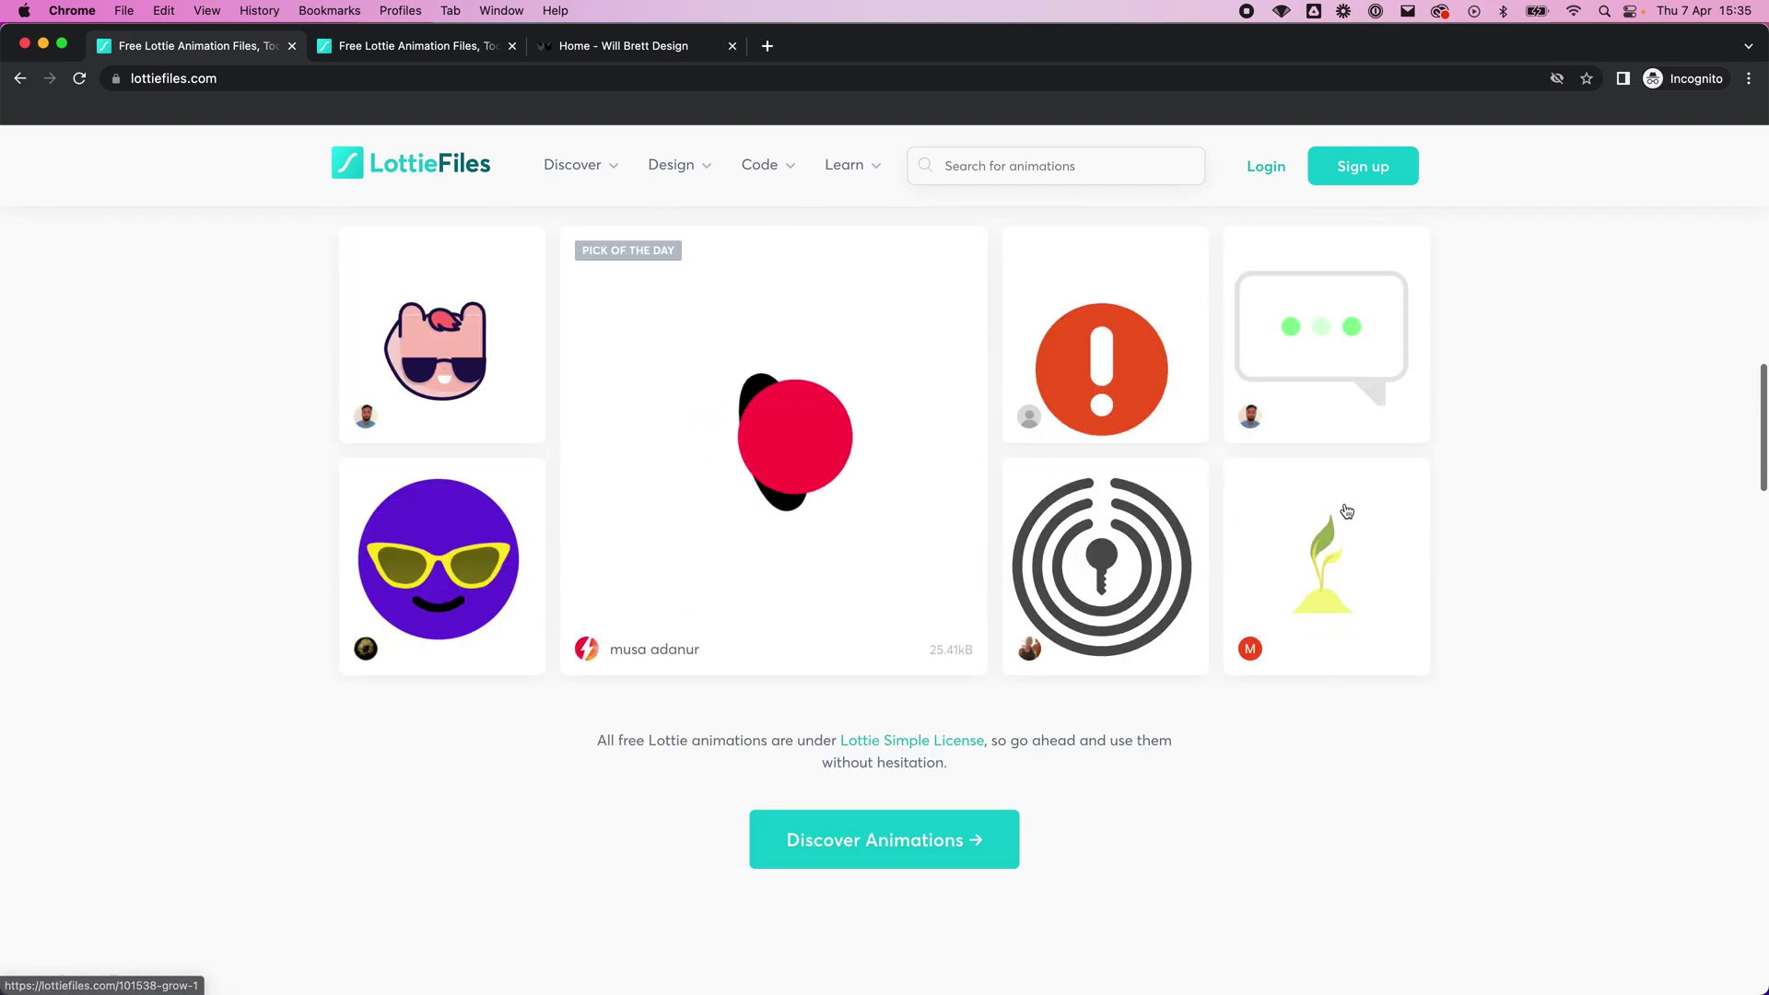
pyautogui.scroll(2, 1263, 276)
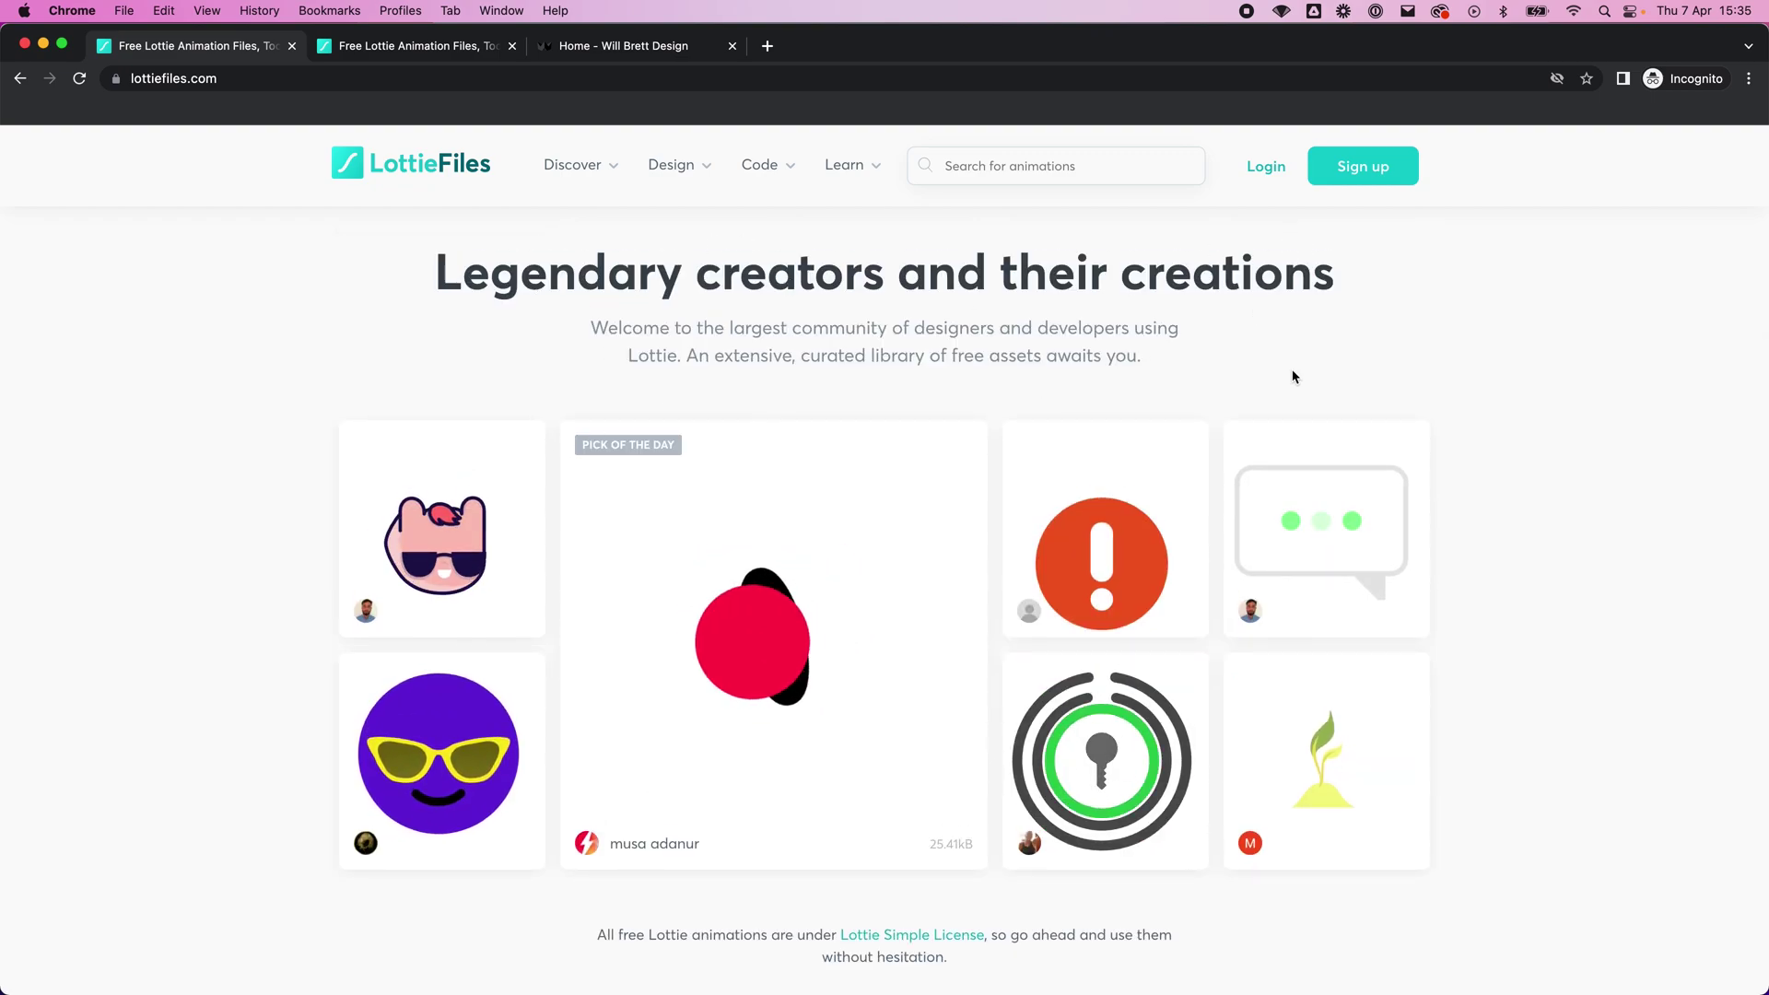
pyautogui.moveTo(575, 165)
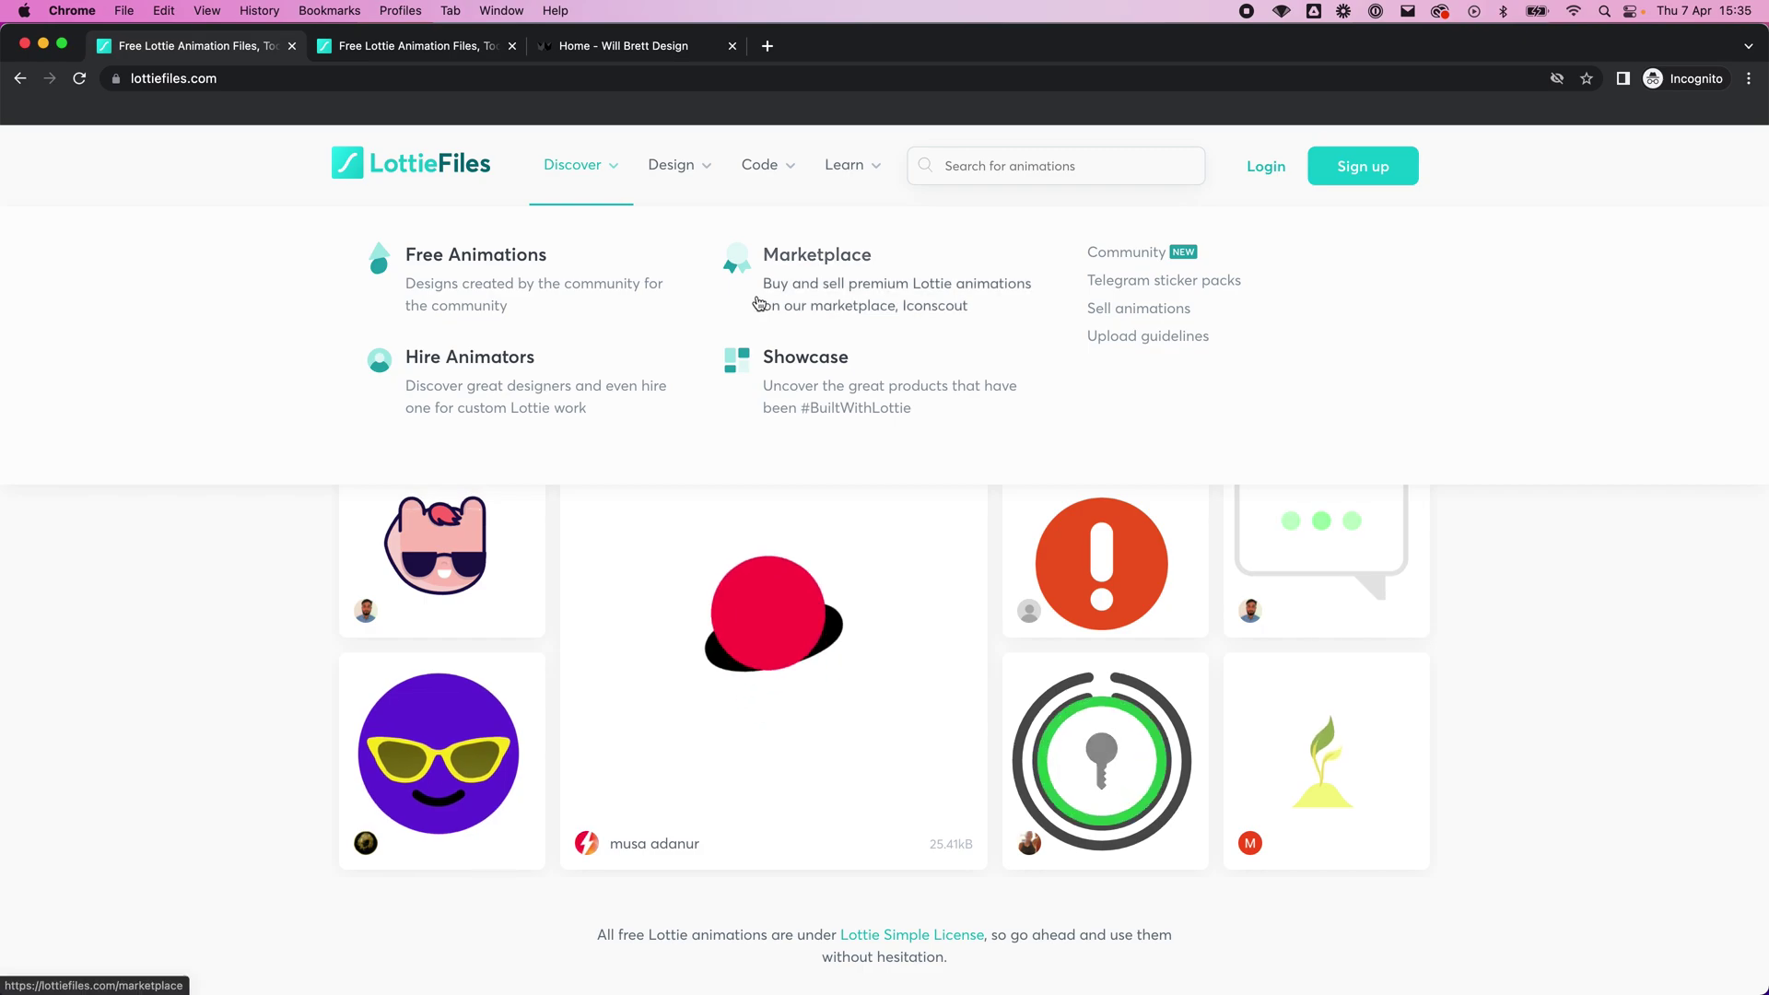
pyautogui.moveTo(688, 163)
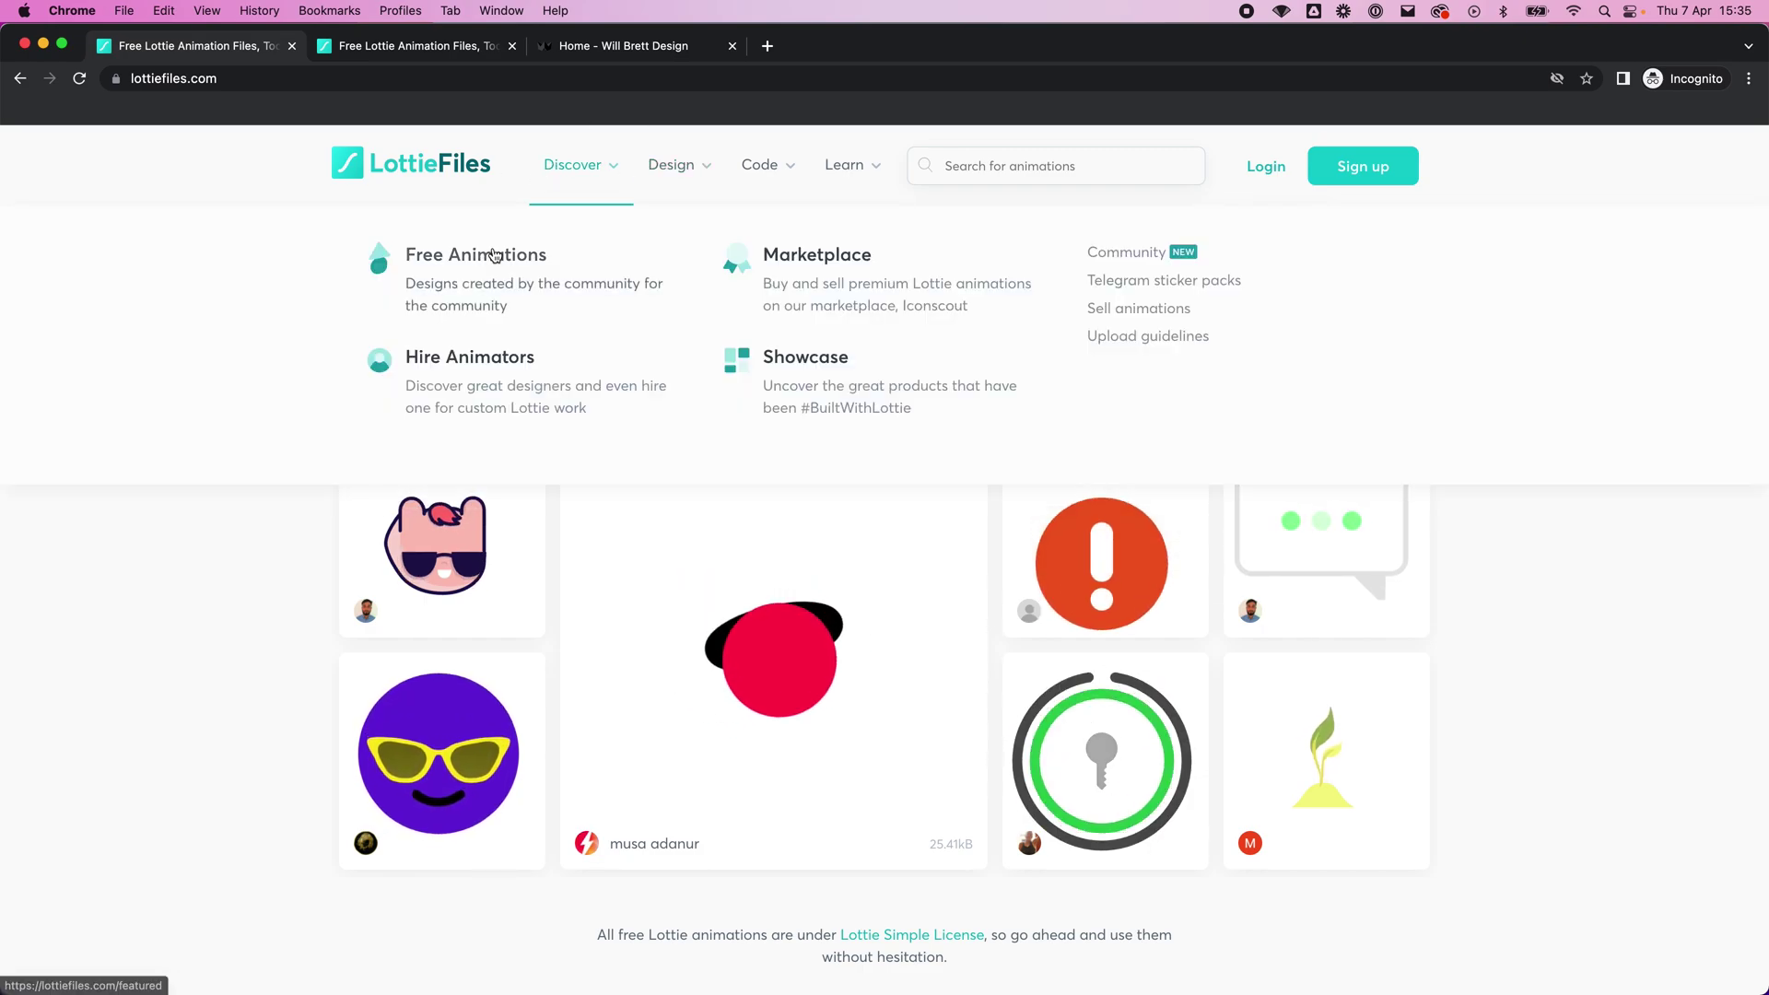
pyautogui.click(476, 255)
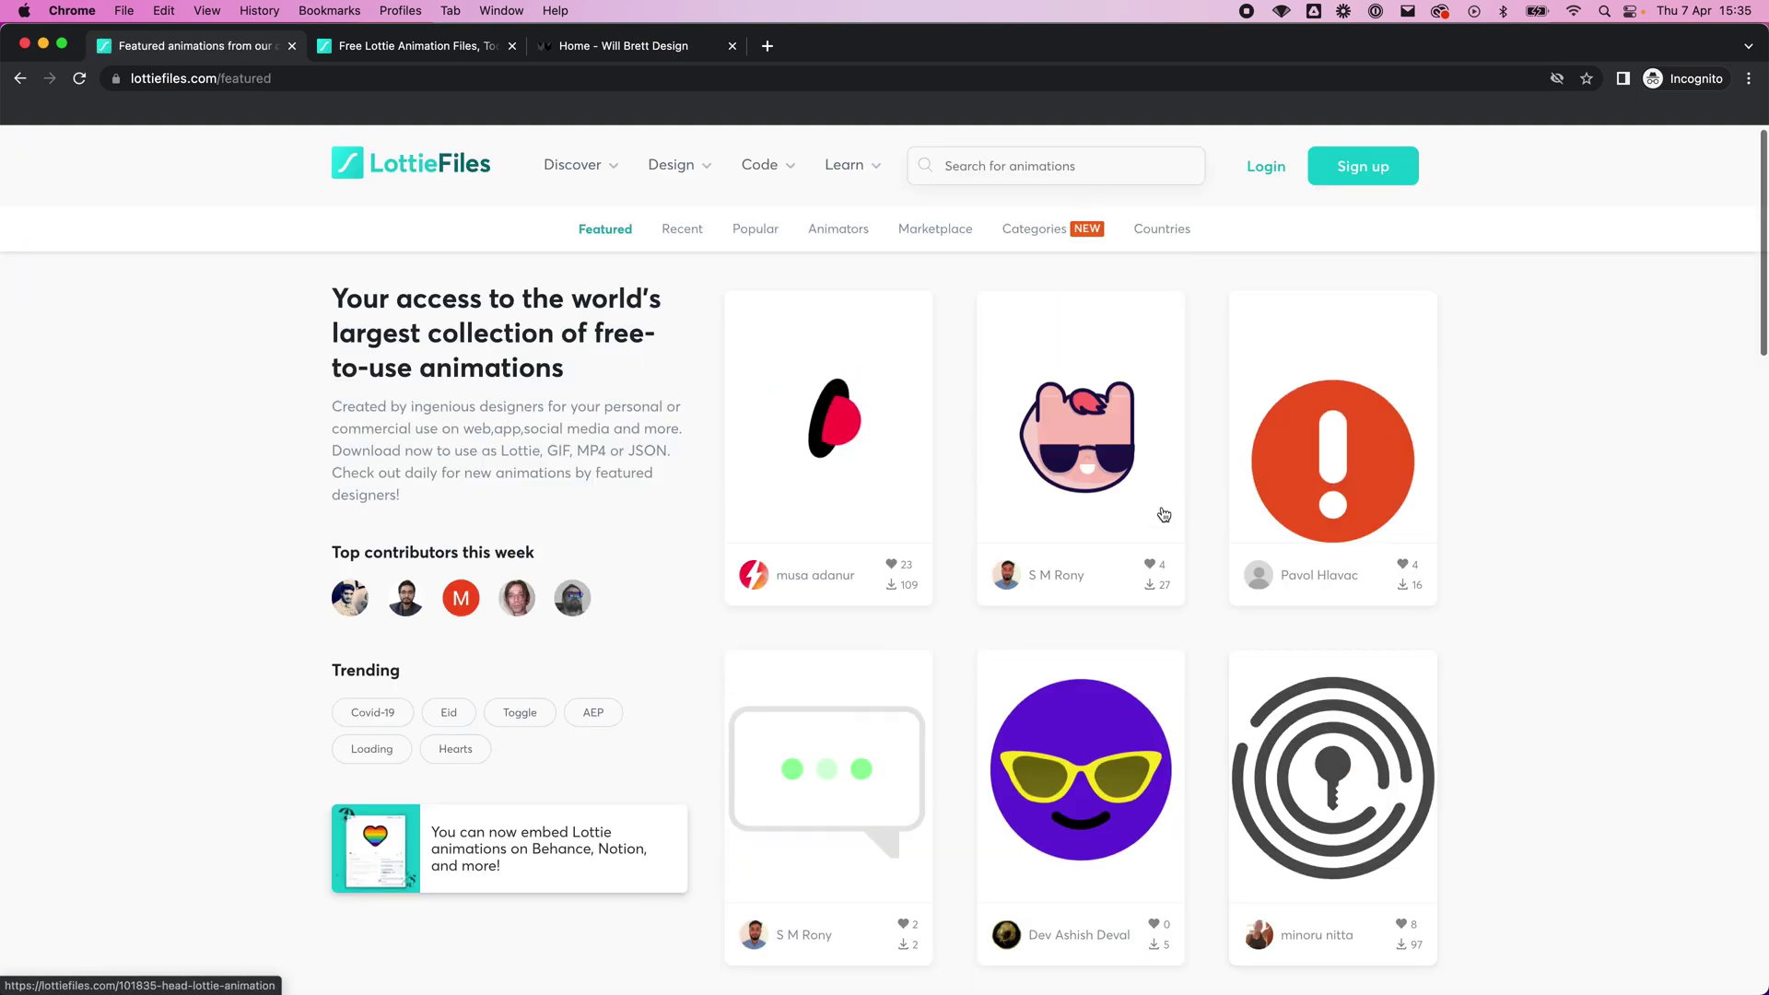
# Step: Preview the Head Lottie Animation's details, close them, and move to the Will Brett Design tab
pyautogui.click(1156, 516)
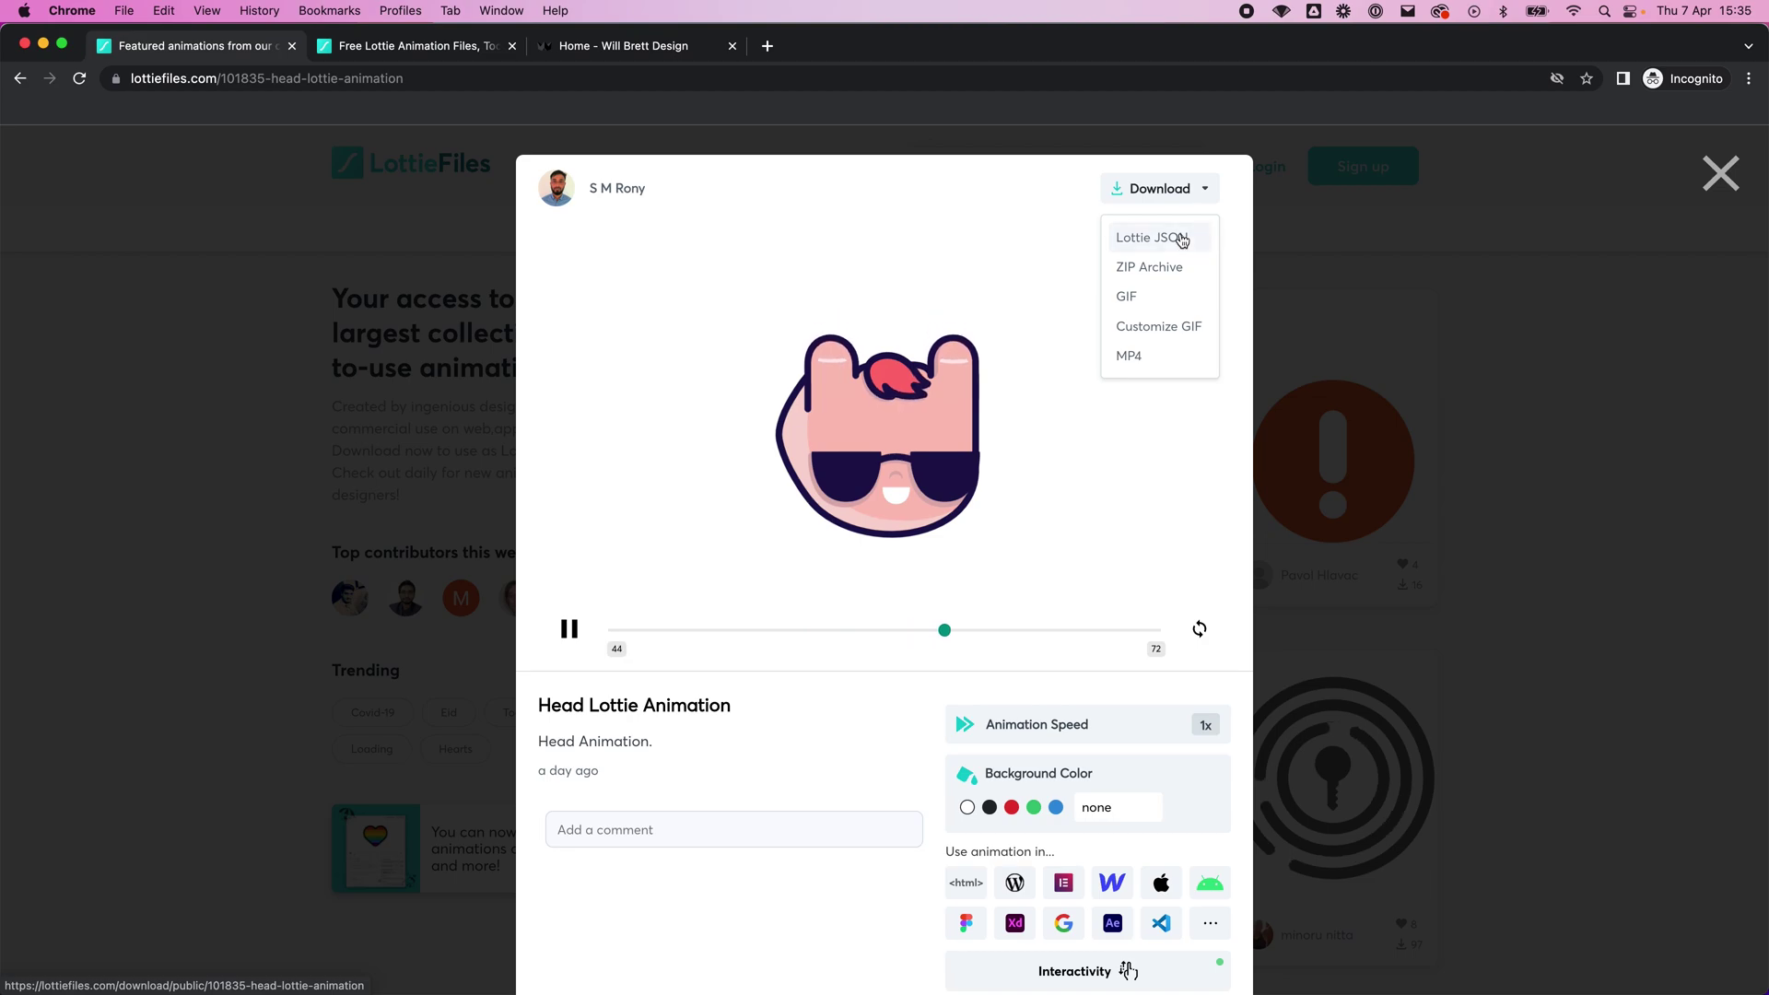
pyautogui.press('Escape')
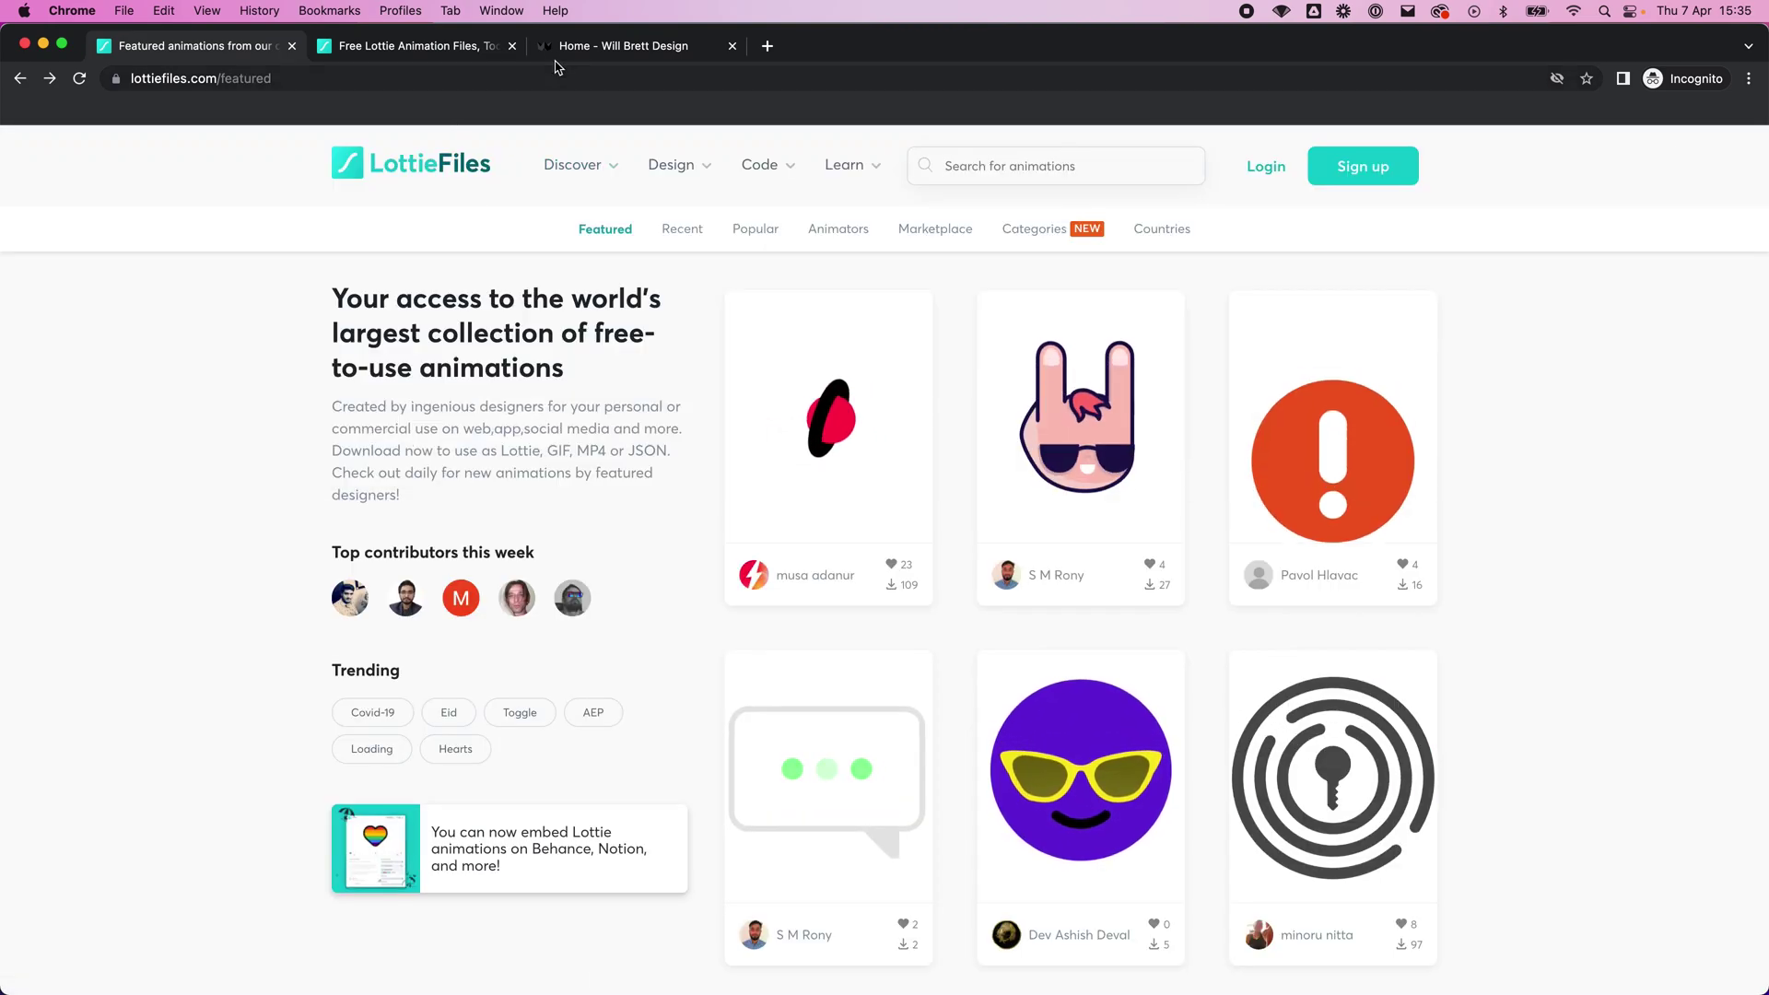
pyautogui.click(648, 45)
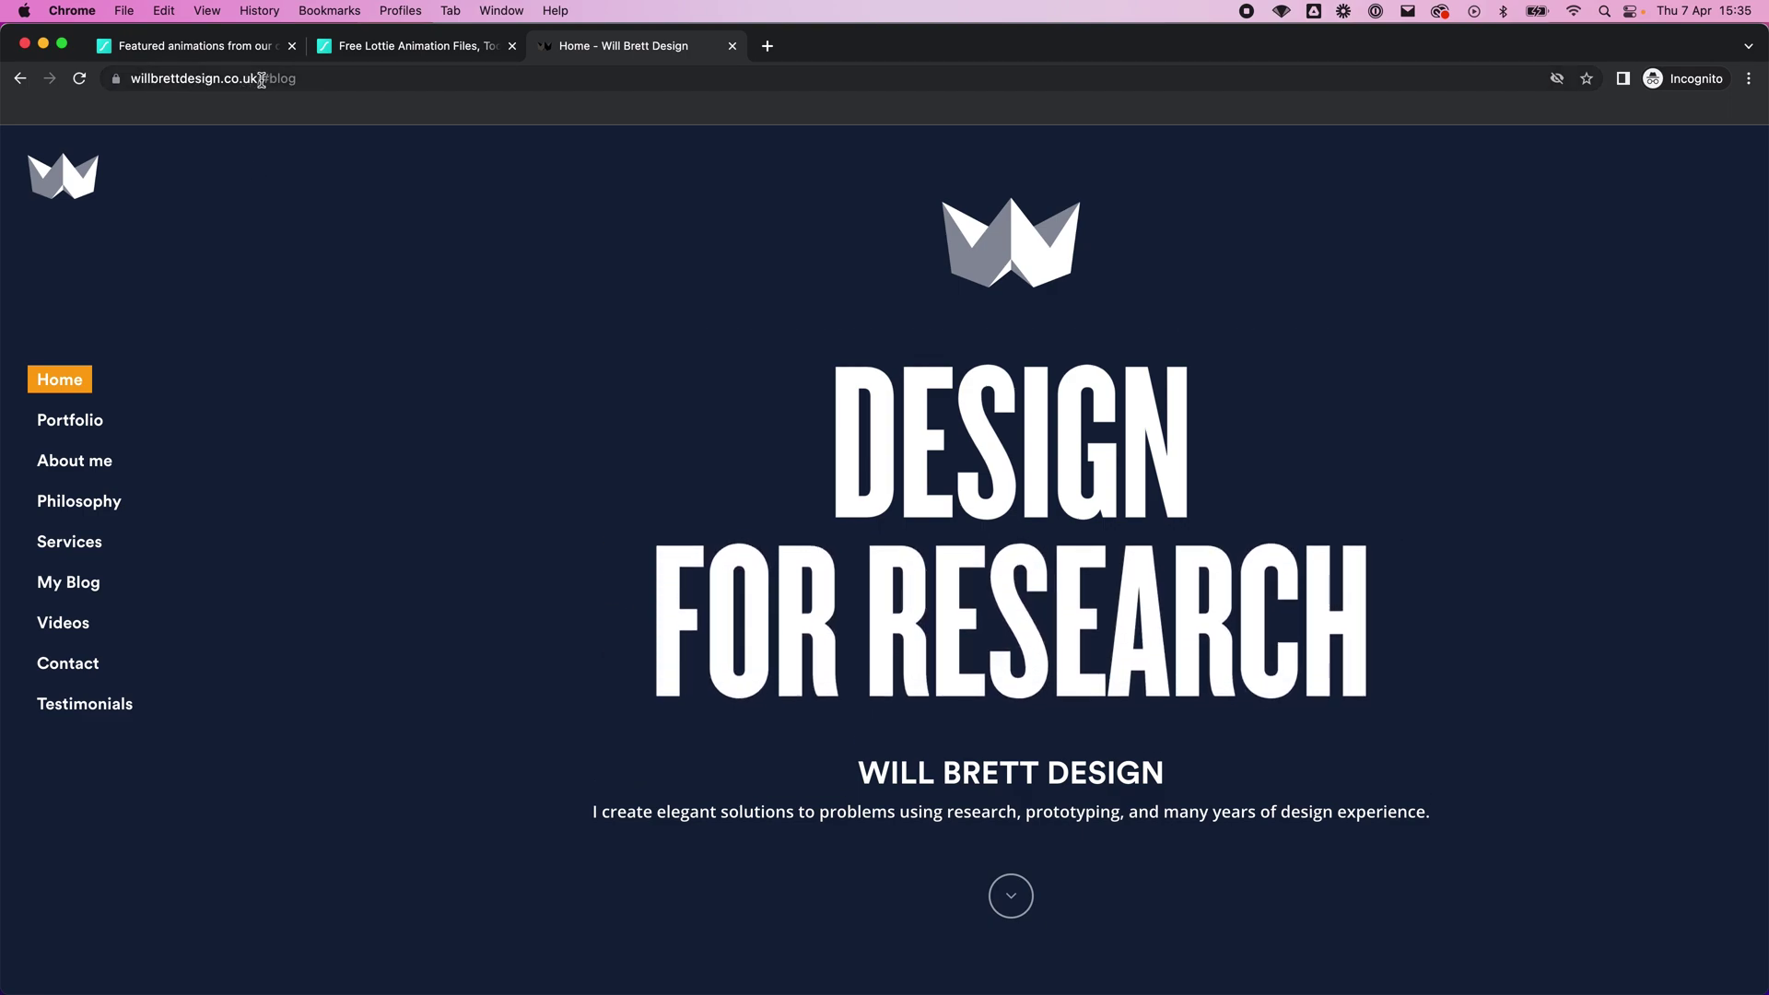
# Step: Reload the Will Brett Design site and remove the #blog anchor to load its home page
pyautogui.moveTo(262, 80); pyautogui.dragTo(115, 81)
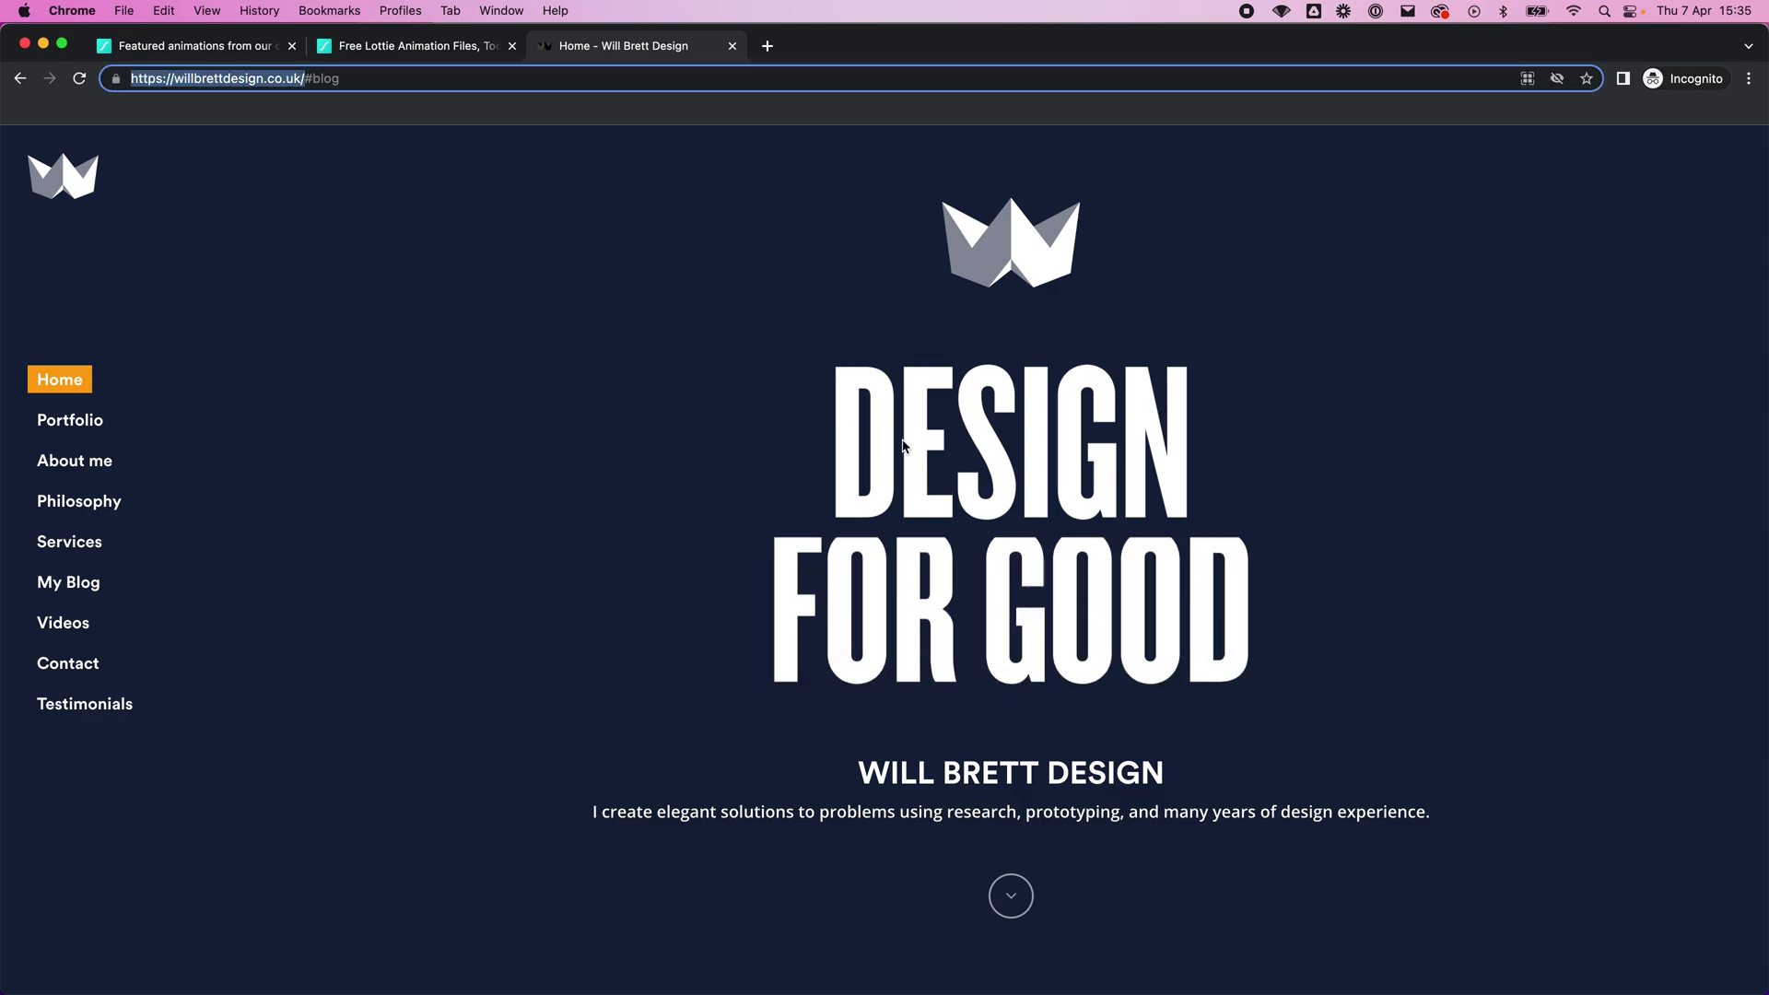
pyautogui.click(1298, 617)
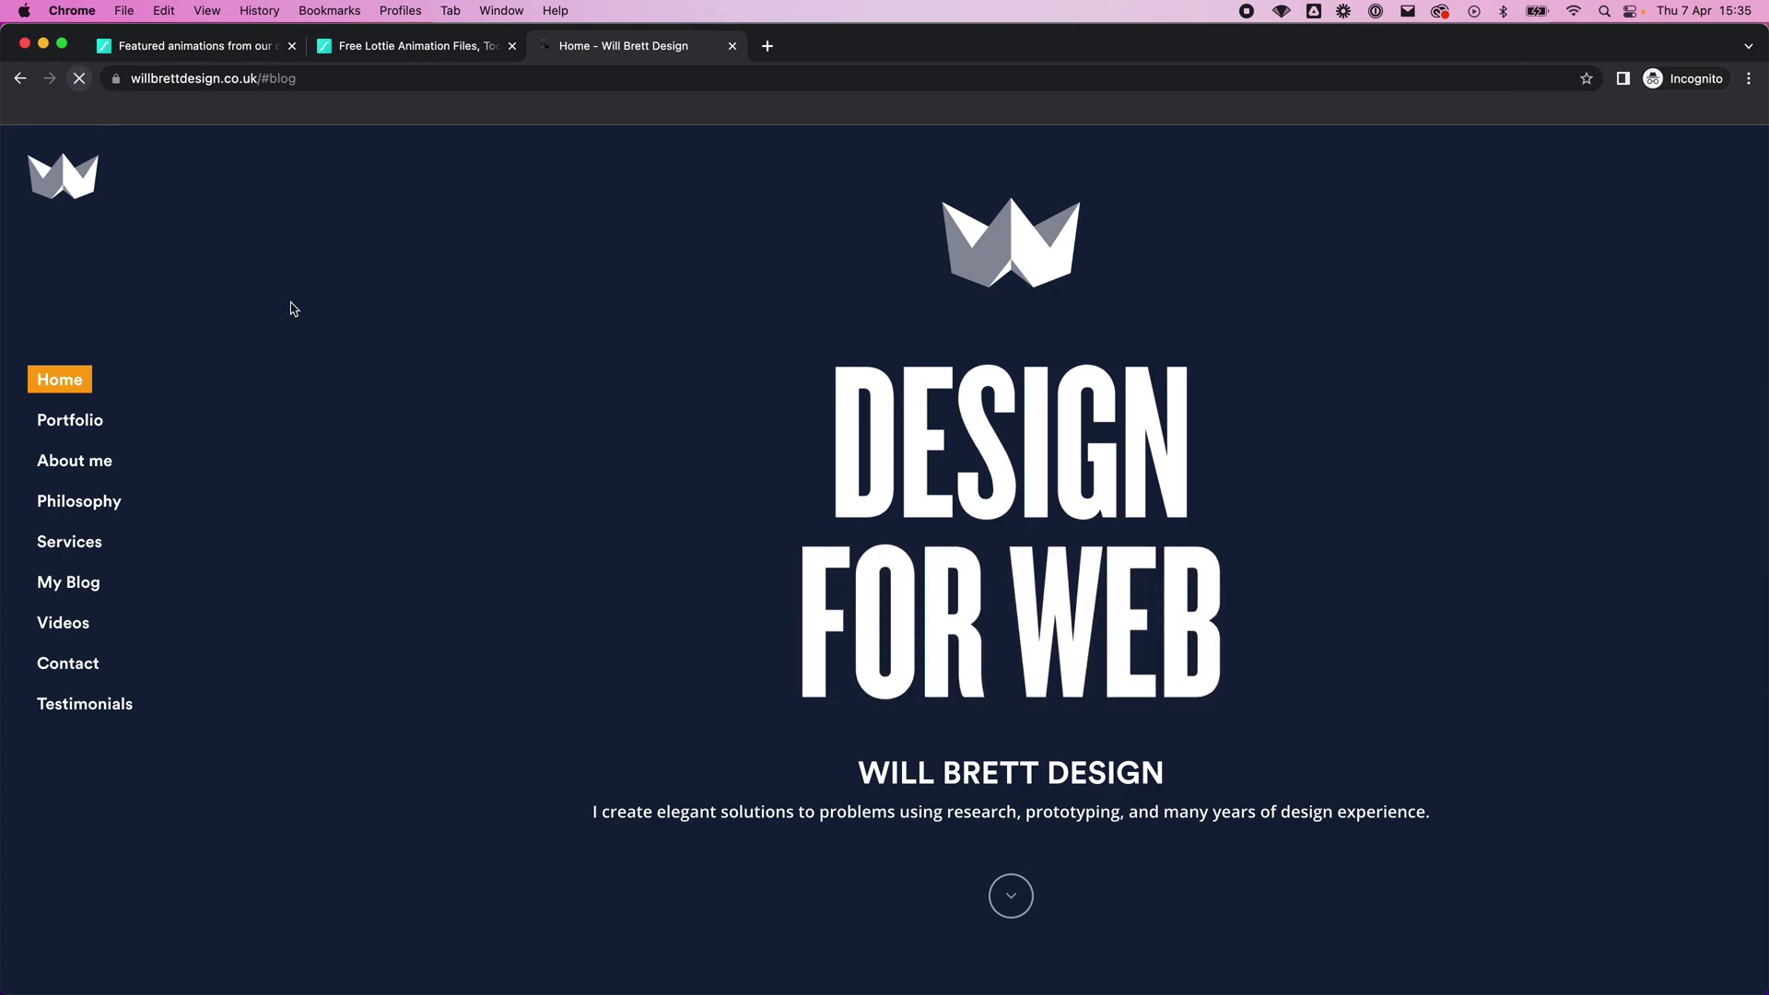
pyautogui.press('super+r')
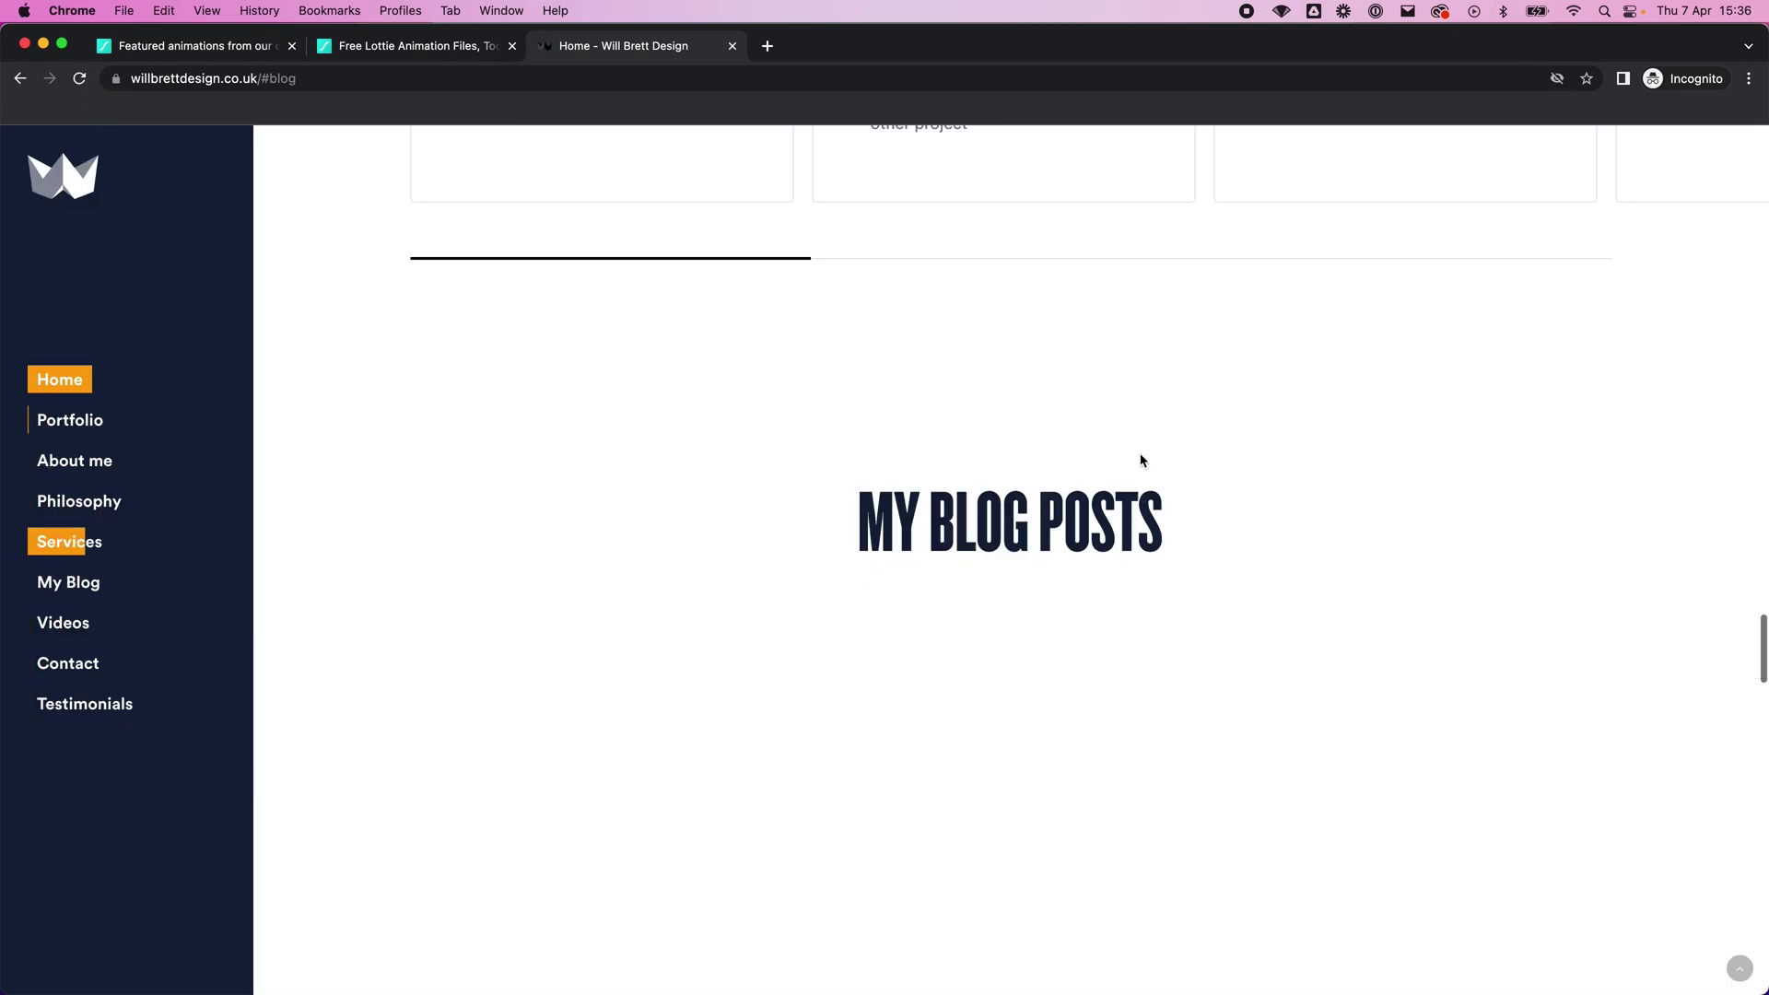
pyautogui.scroll(15, 1151, 599)
pyautogui.scroll(8, 1173, 735)
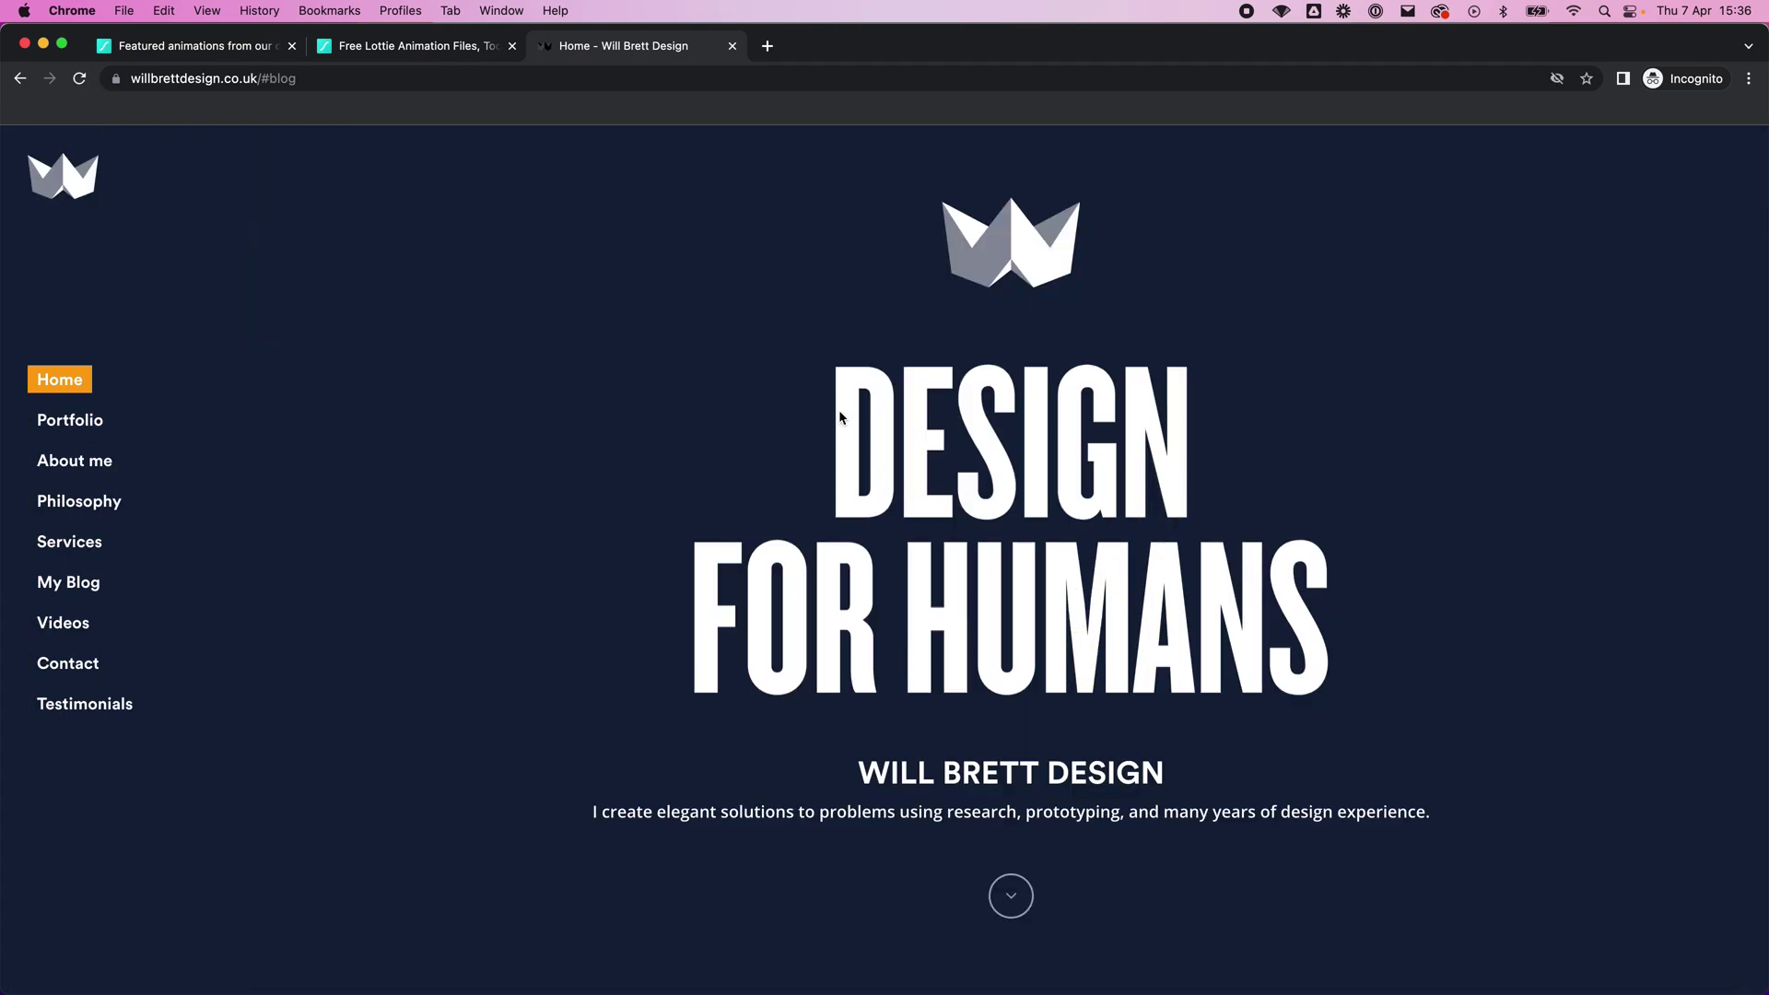
pyautogui.moveTo(296, 78); pyautogui.dragTo(259, 78)
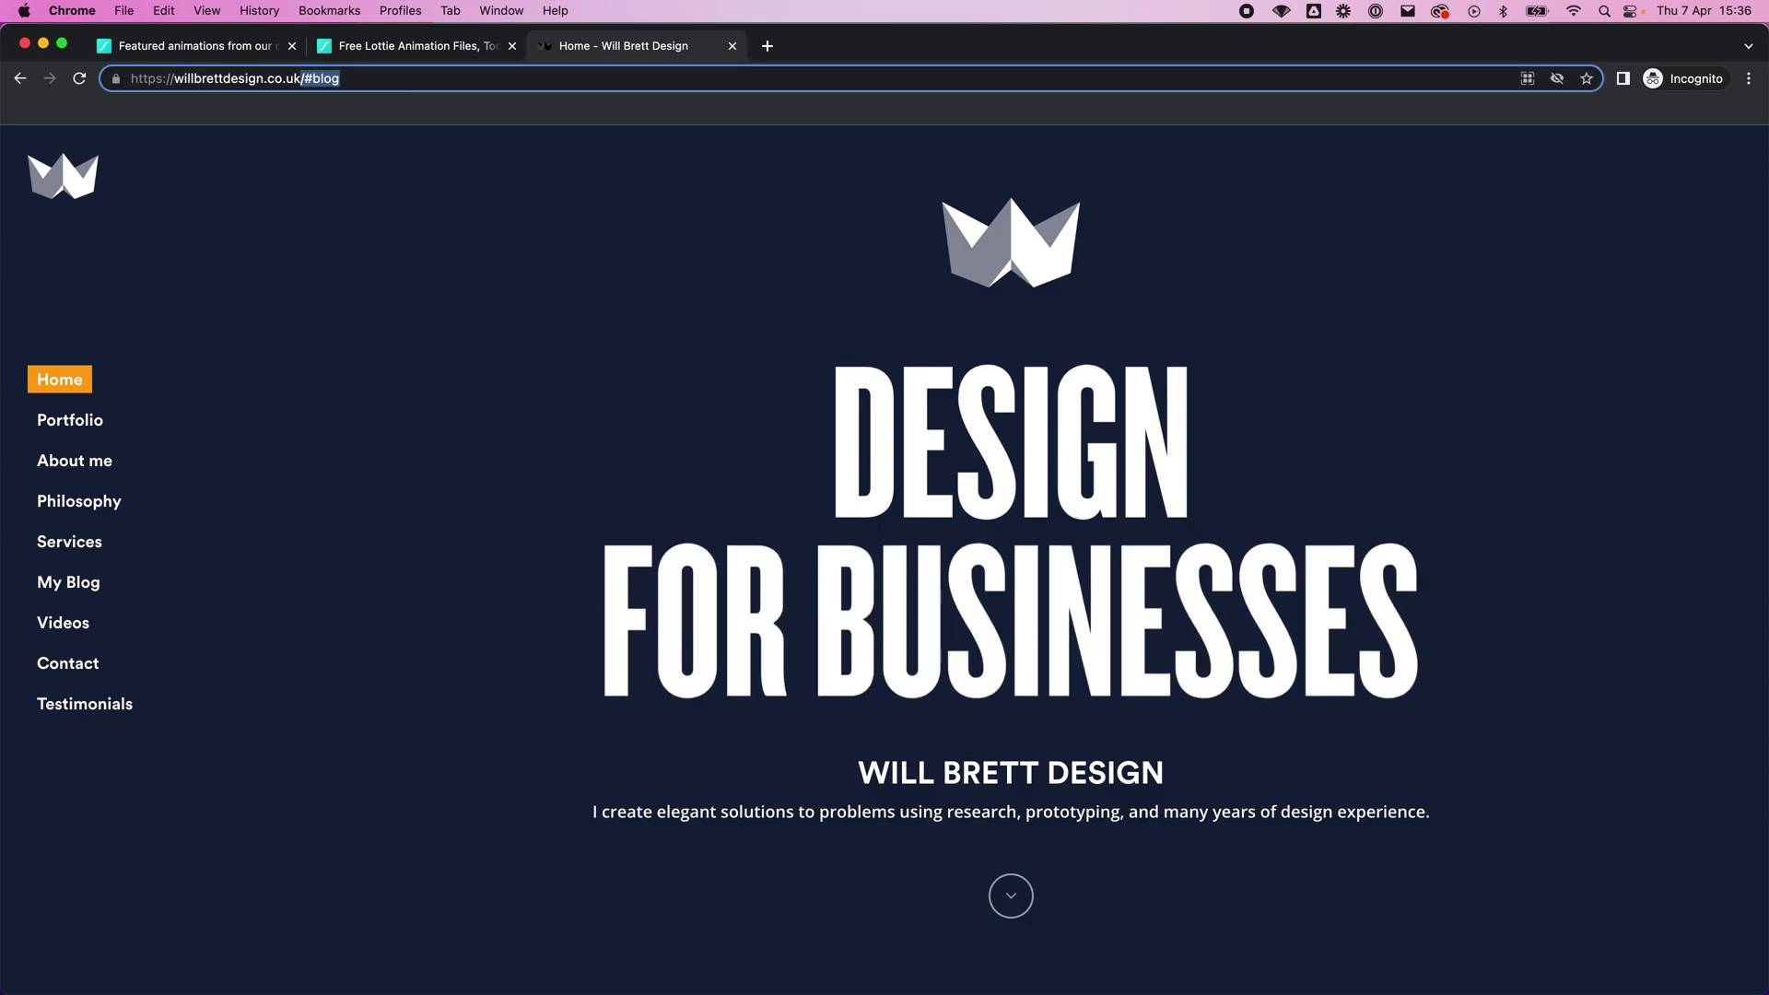
pyautogui.press('BackSpace')
pyautogui.press('Return')
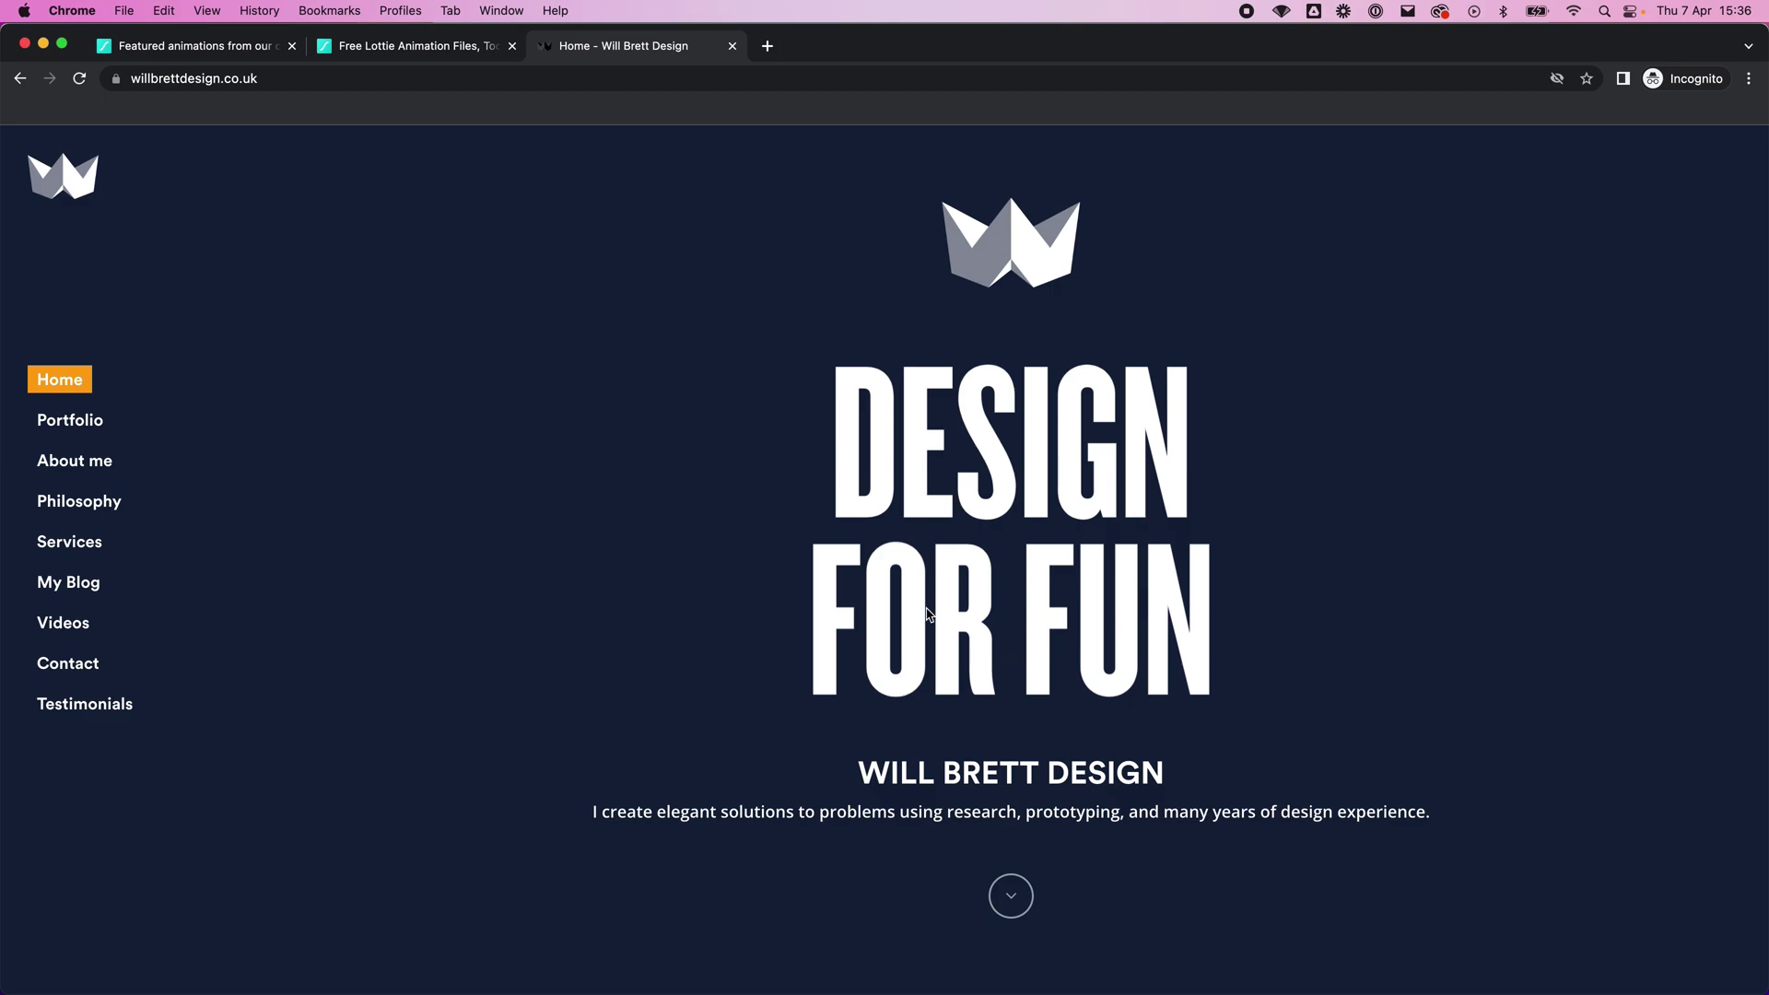
# Step: Jump to the blog posts section and open the LottieFiles Evangelist article
pyautogui.scroll(-3, 1345, 577)
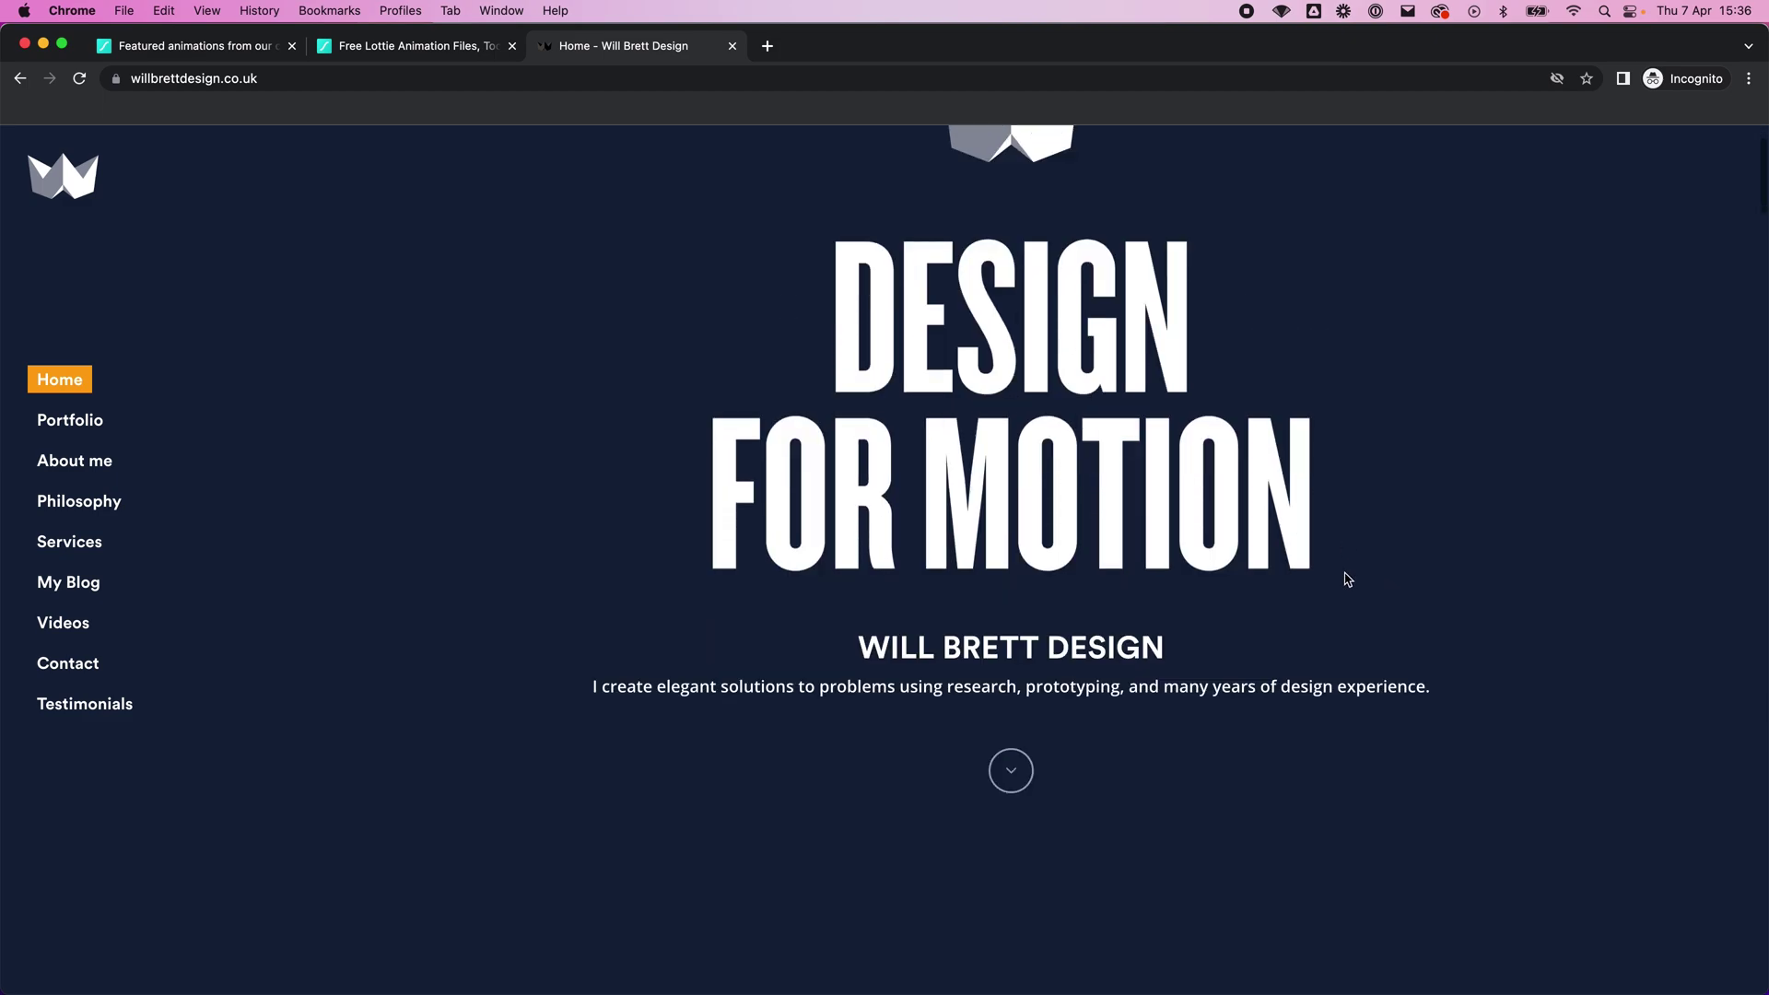
pyautogui.scroll(1, 901, 532)
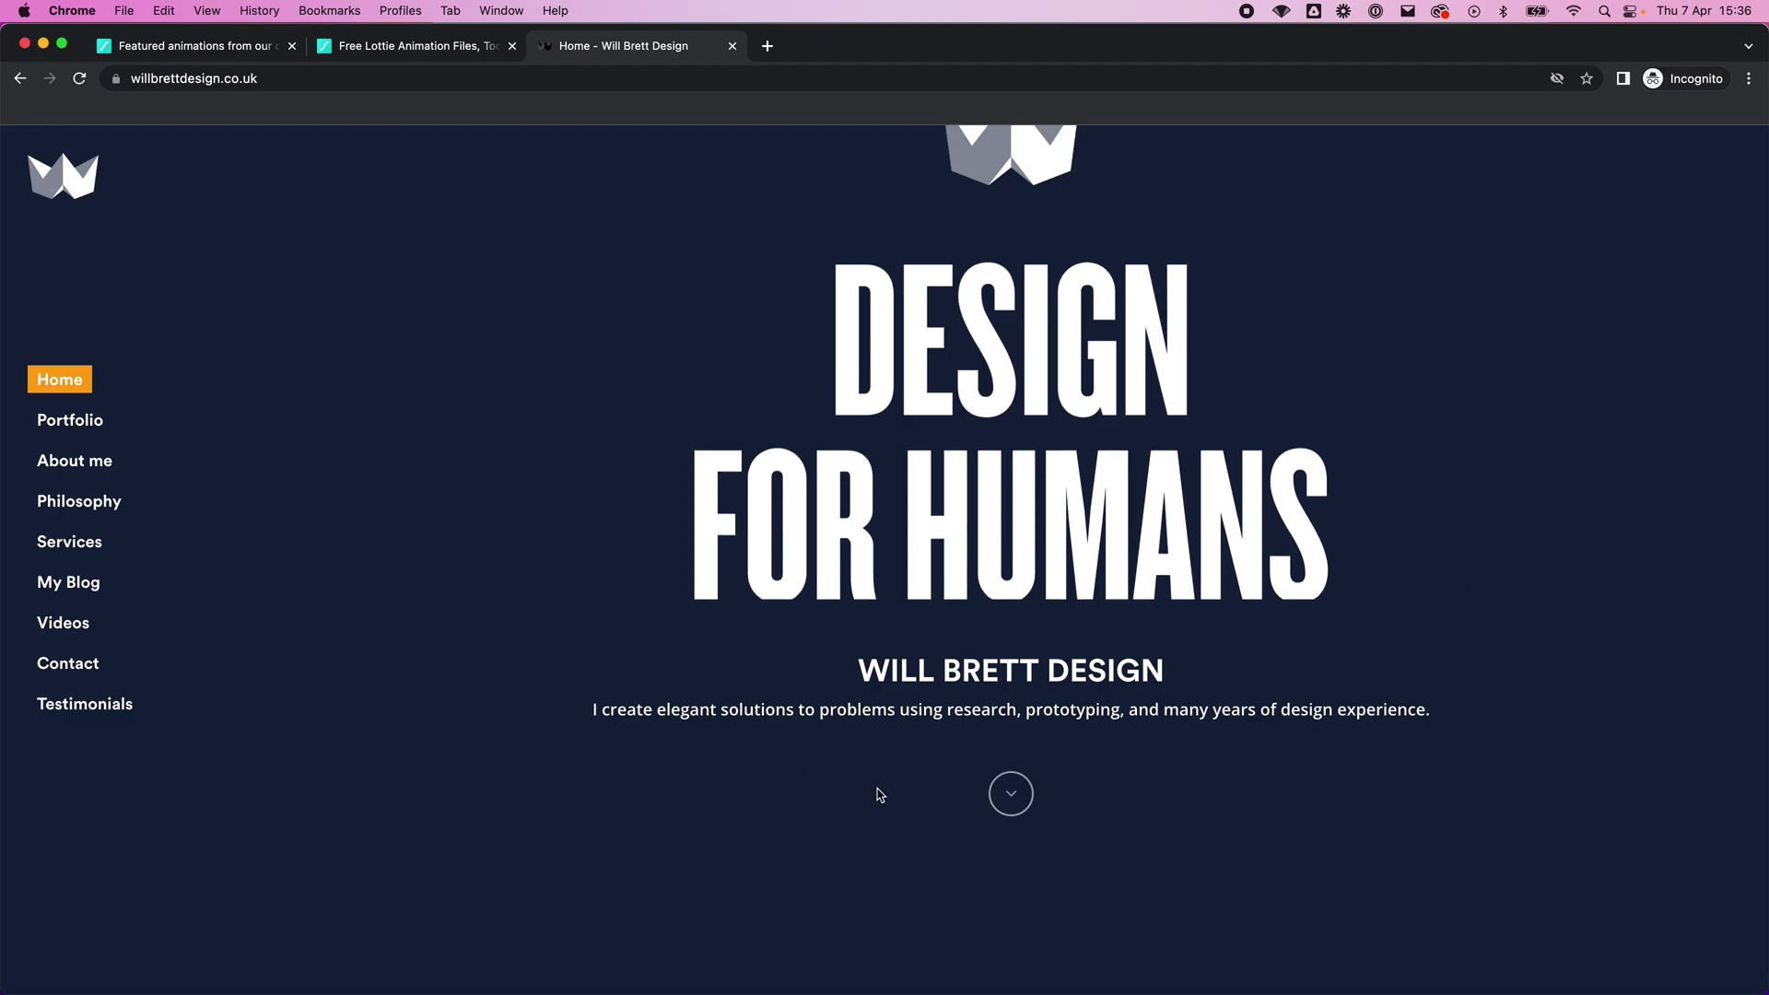
pyautogui.click(95, 591)
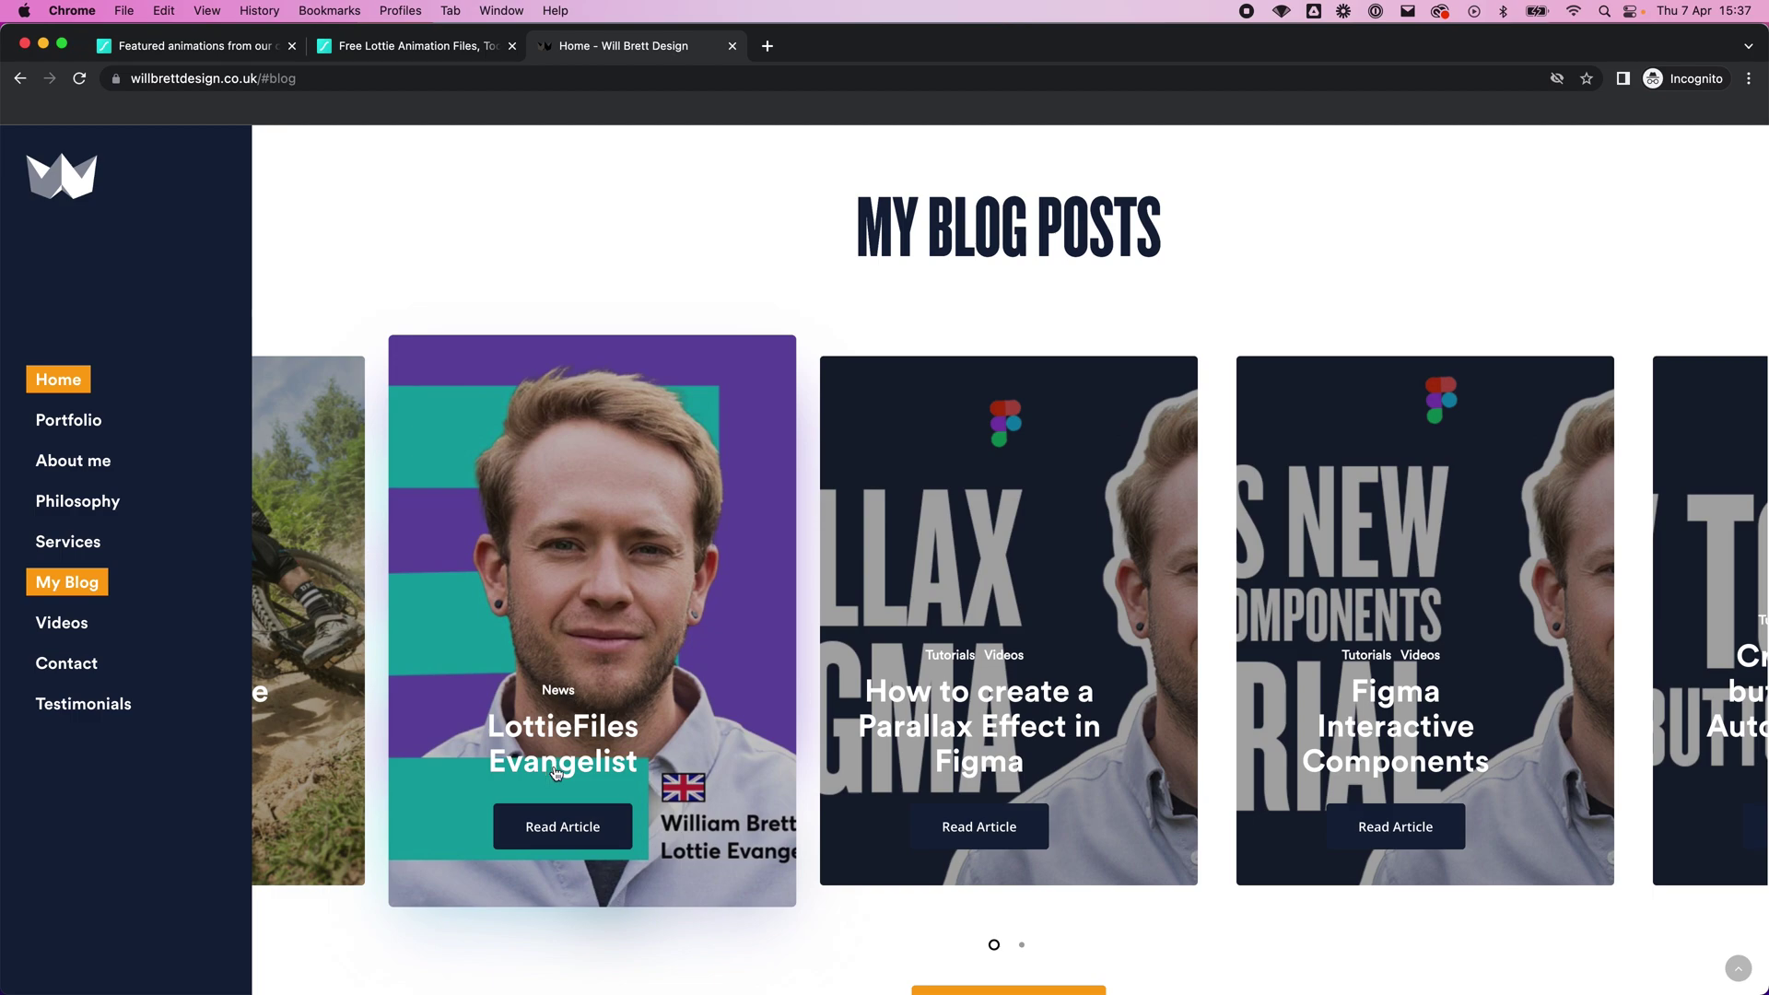
pyautogui.click(573, 823)
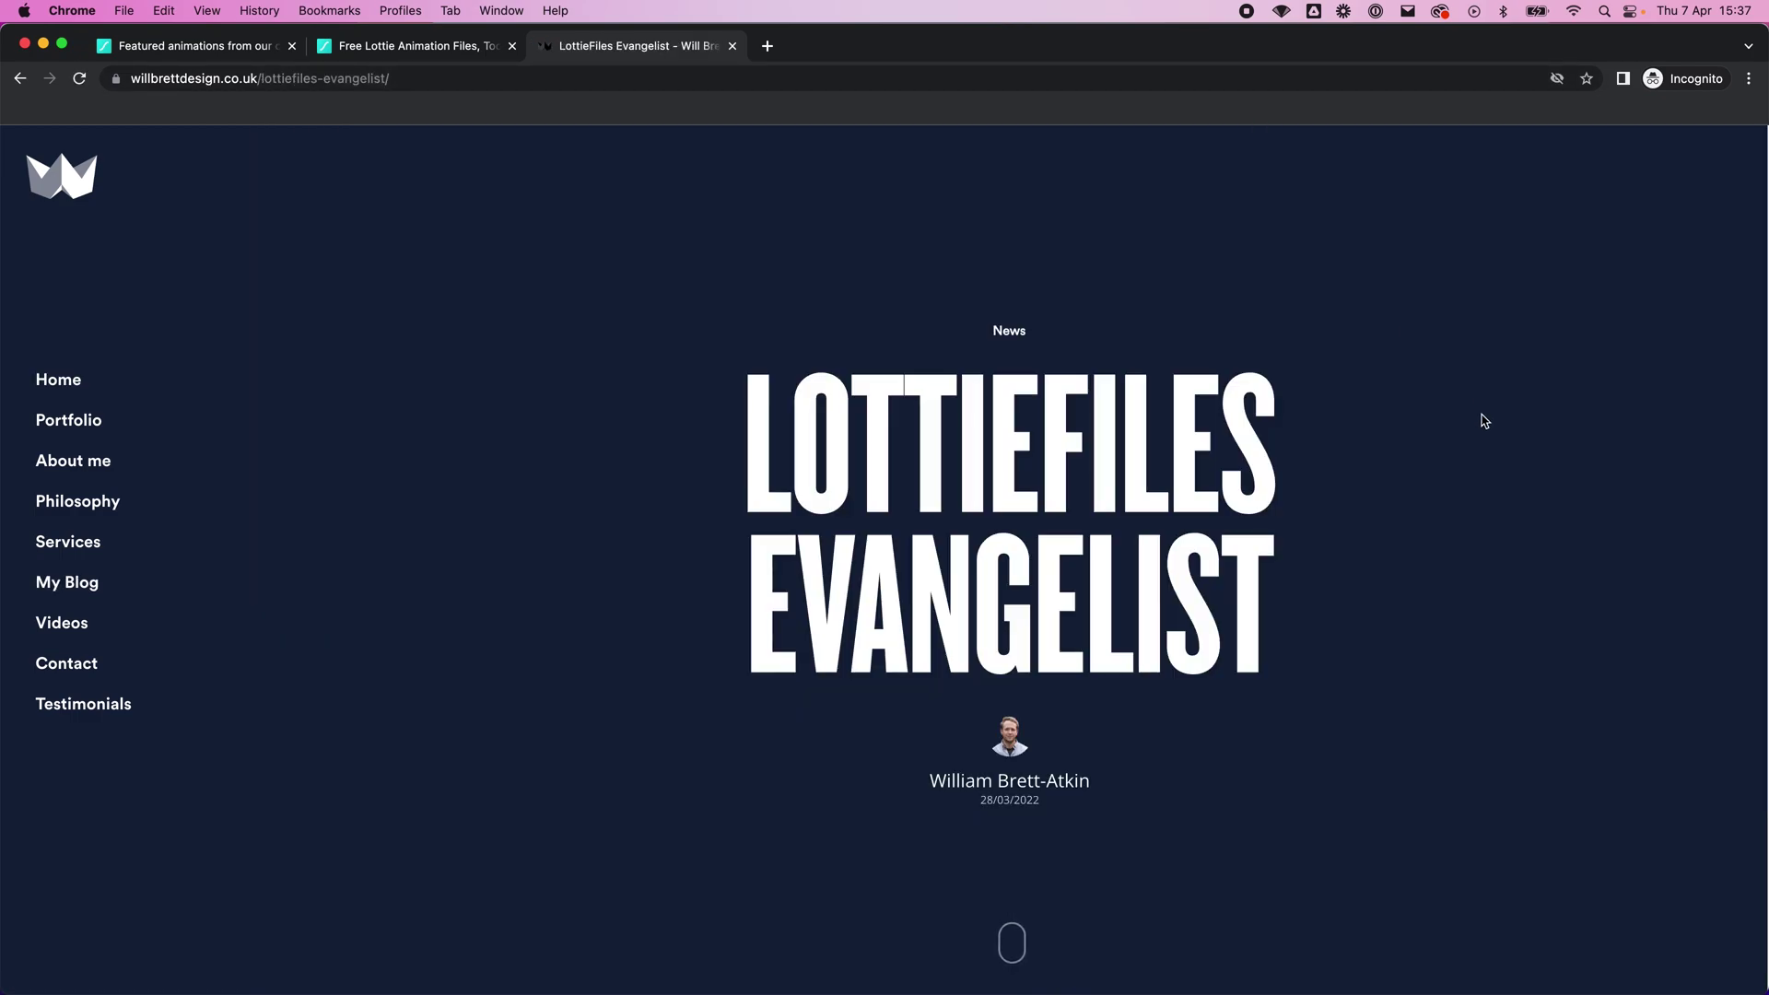
# Step: Scroll past the article's title into the LottieFiles Evangelist post body
pyautogui.scroll(-2, 1477, 500)
pyautogui.scroll(1, 1477, 504)
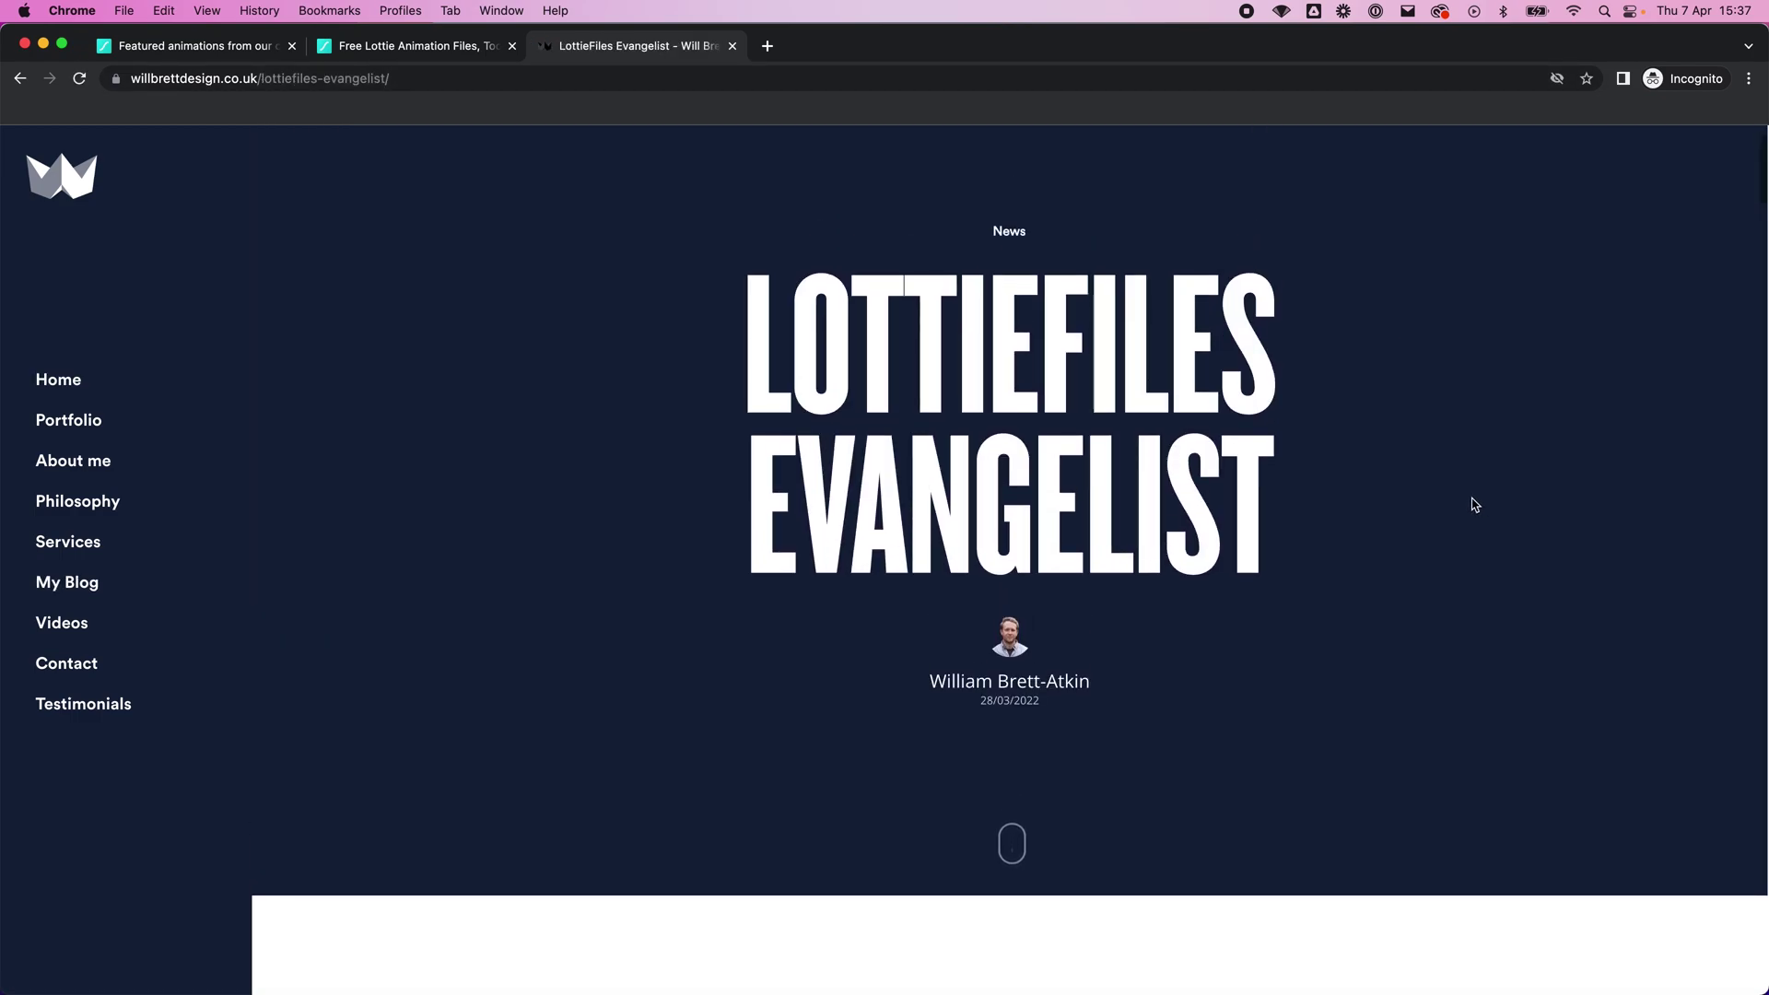
pyautogui.scroll(-2, 1474, 506)
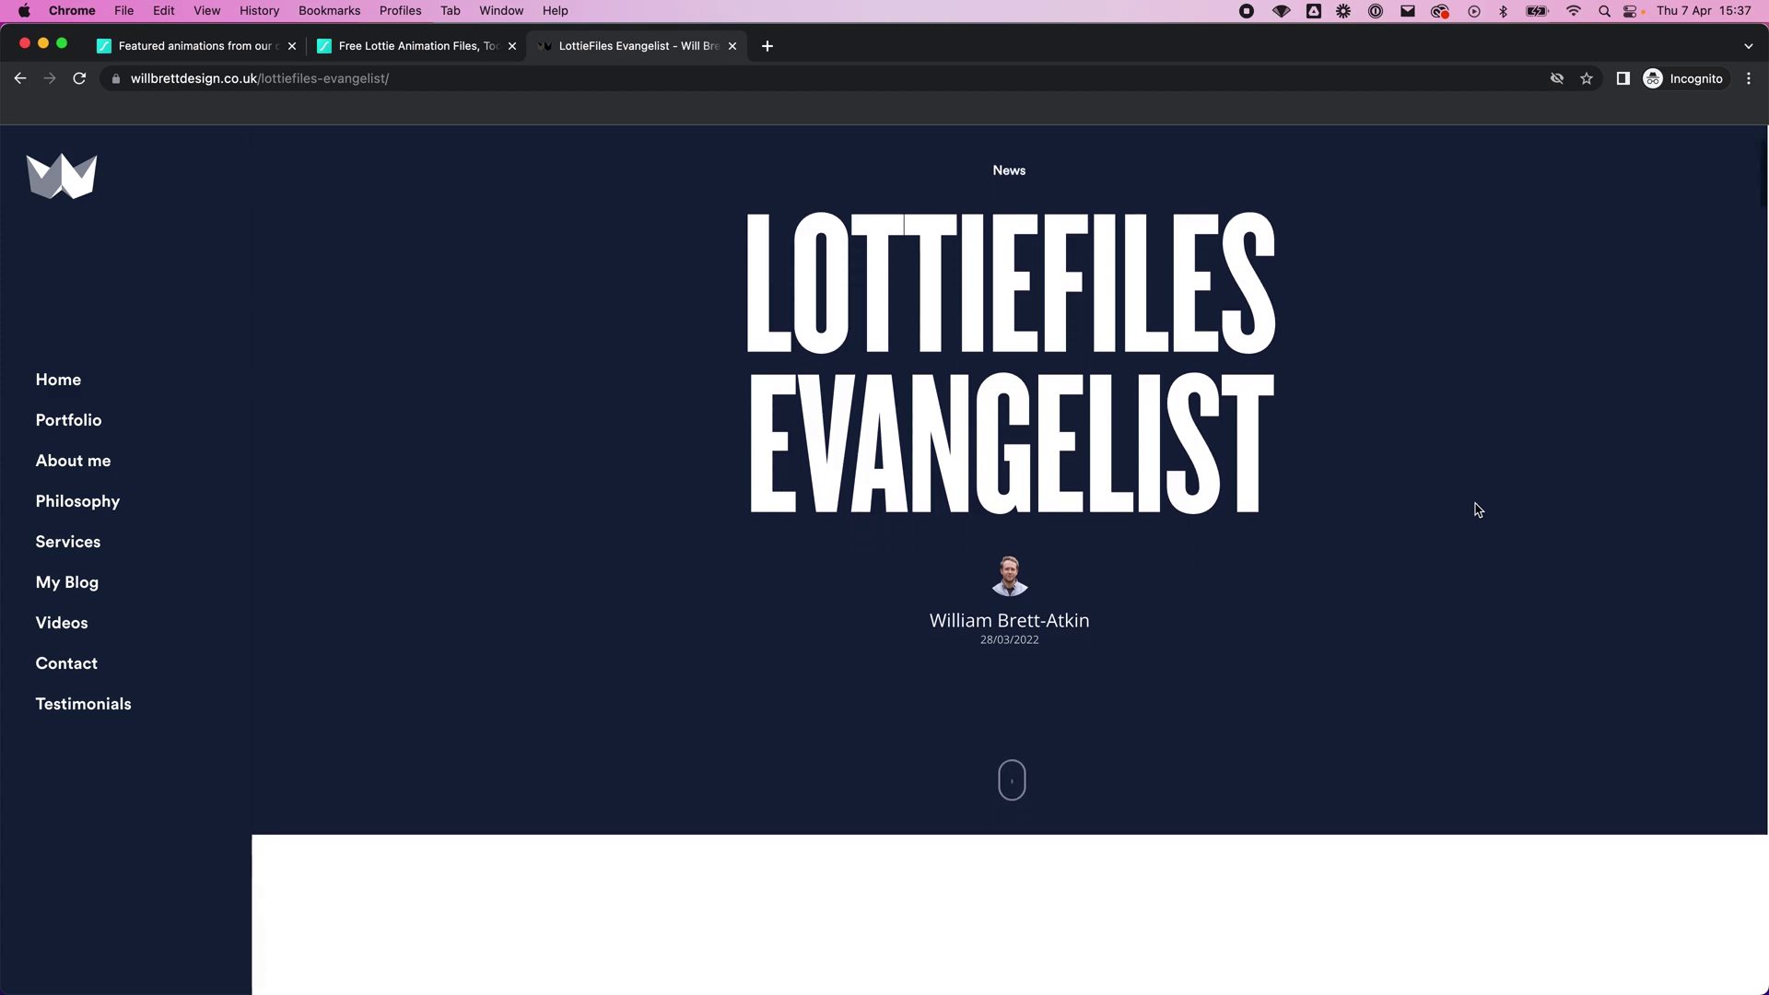
pyautogui.scroll(3, 1458, 502)
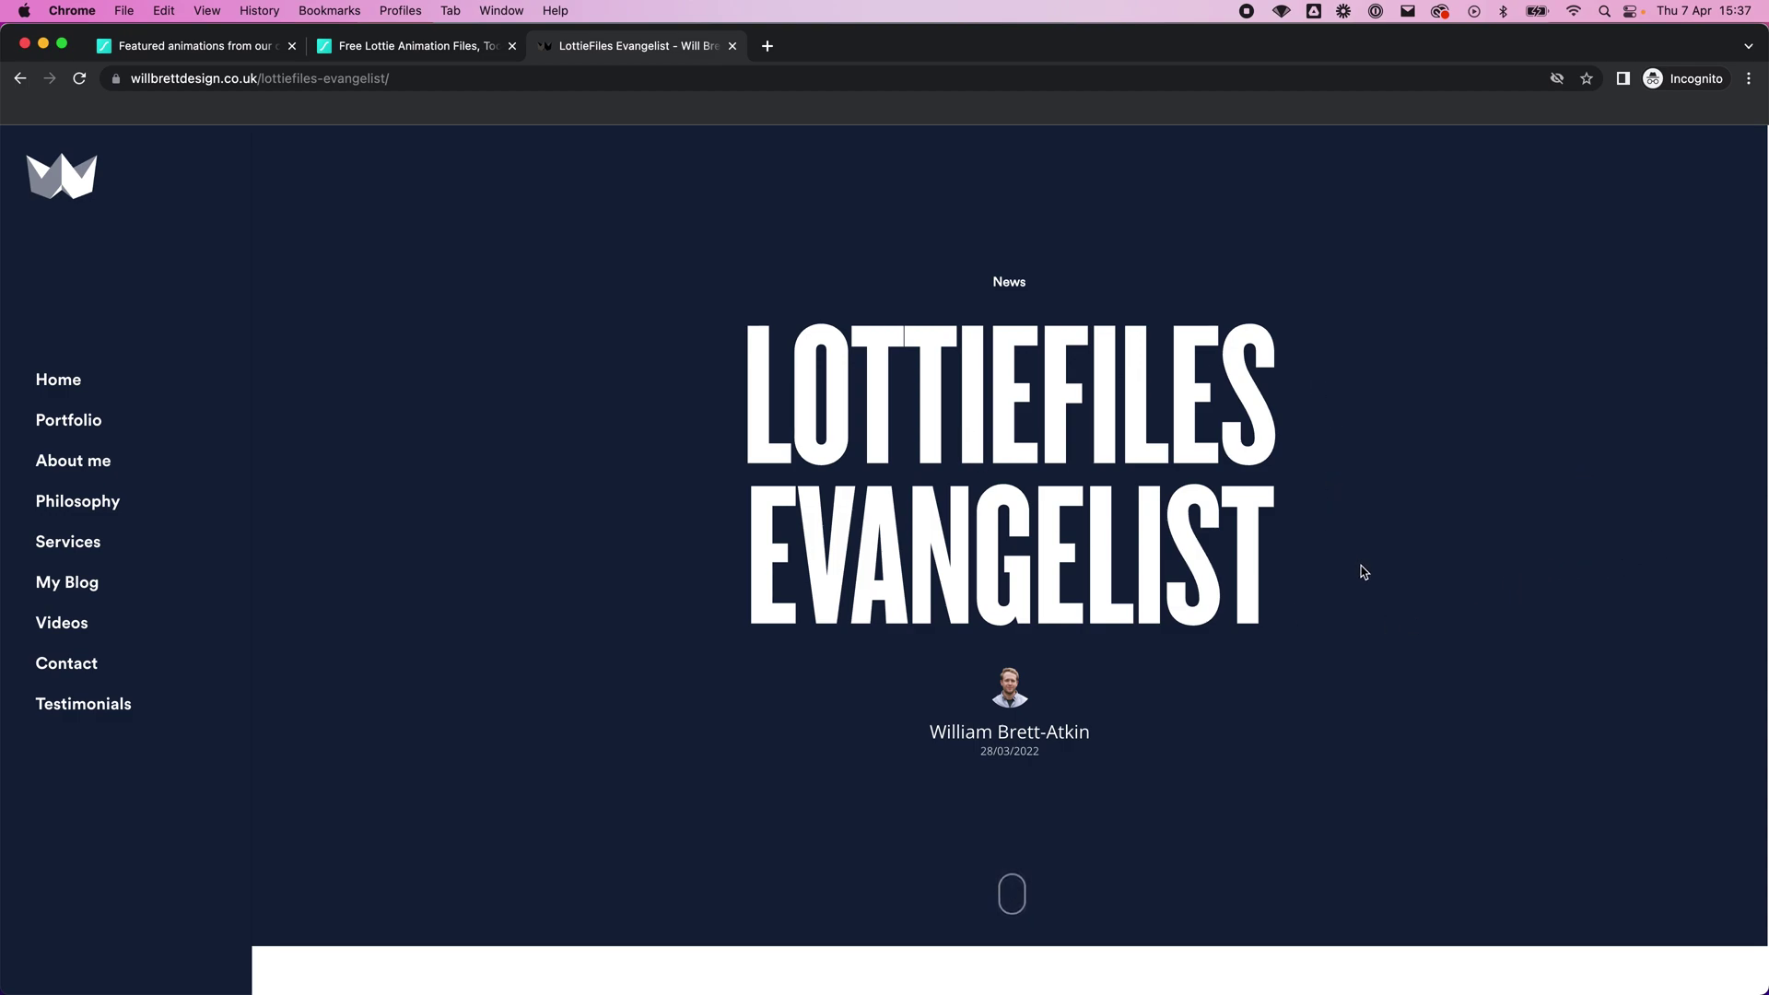
pyautogui.scroll(-1, 1364, 572)
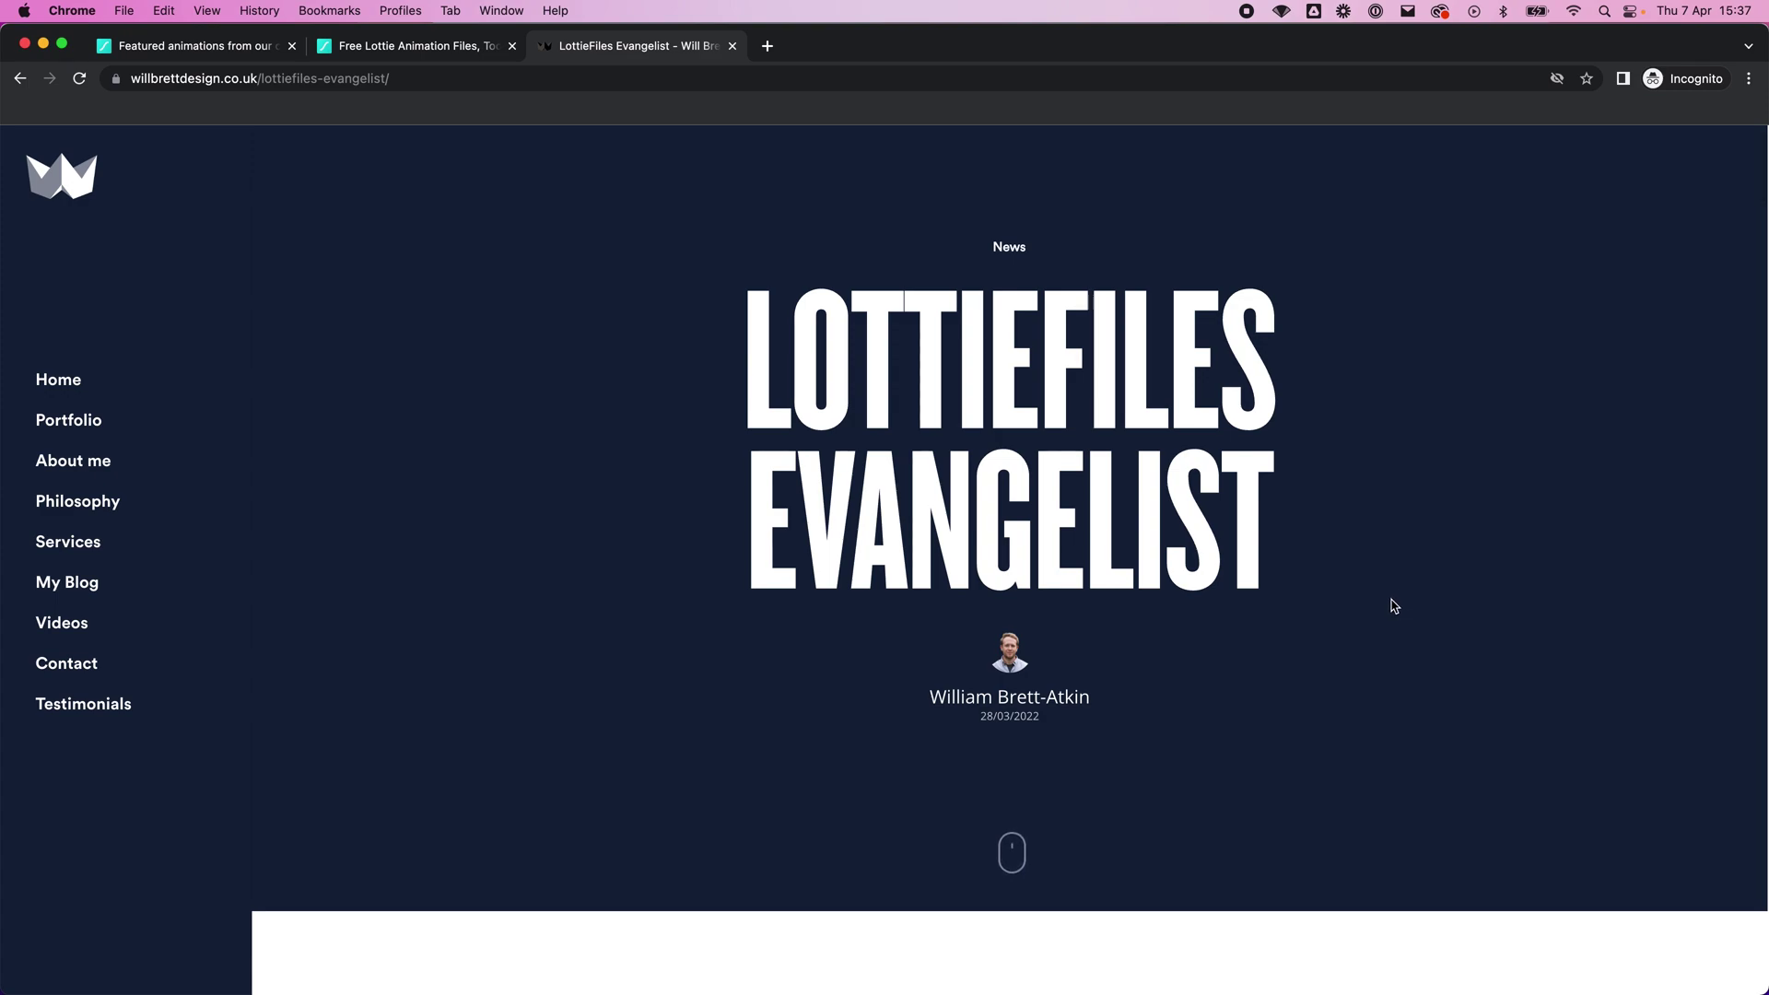
pyautogui.scroll(-5, 1394, 605)
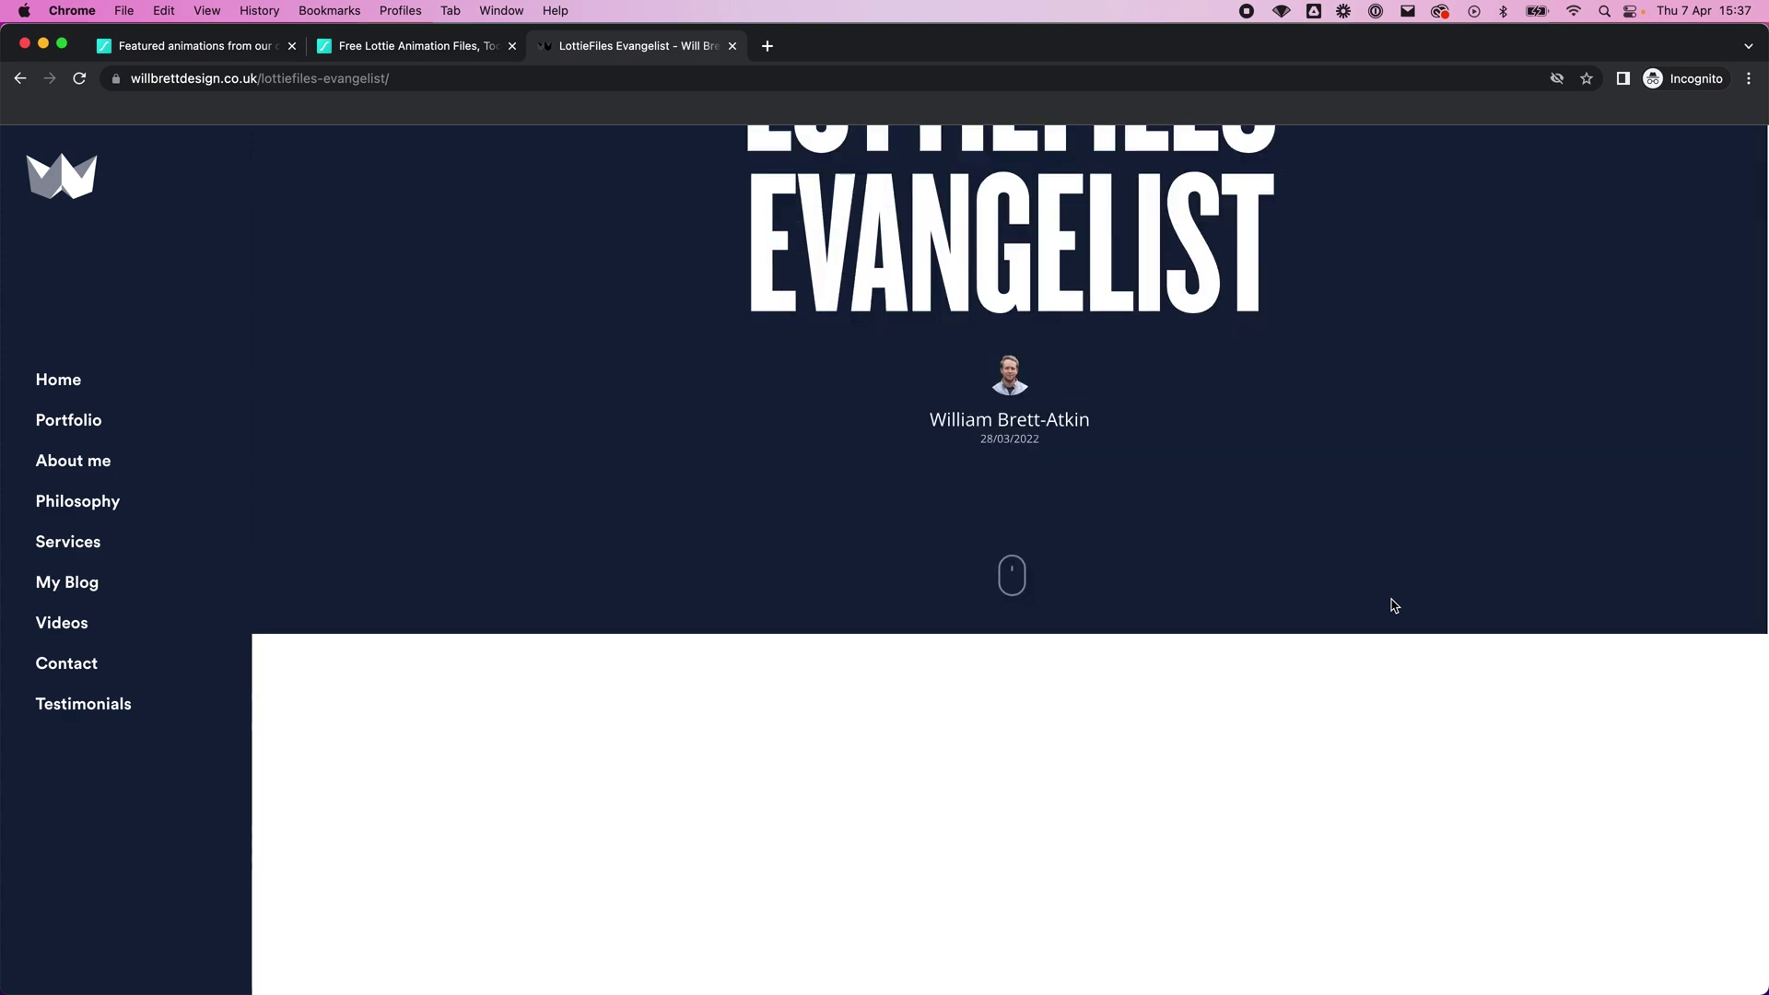
pyautogui.scroll(-1, 1392, 605)
pyautogui.scroll(-2, 1406, 612)
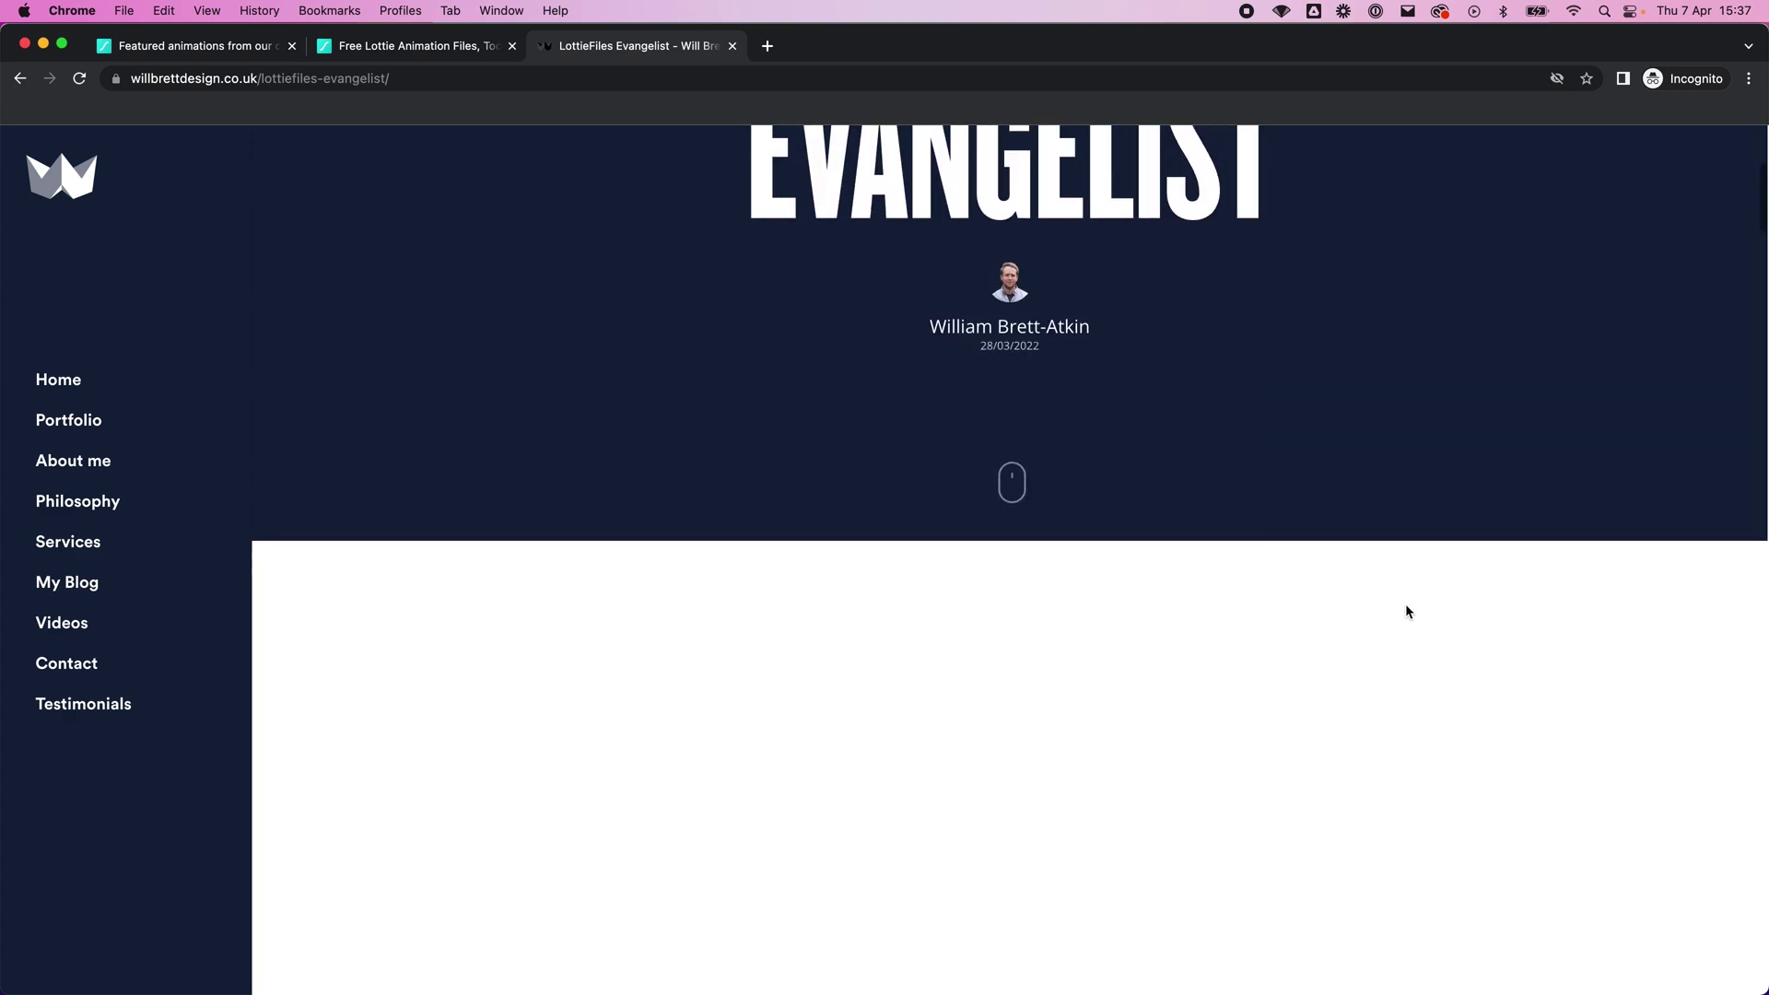
pyautogui.scroll(-2, 1406, 612)
# Step: Scroll through What is Lottie and What is LottieFiles to the 'Design for Humans' header example
pyautogui.scroll(-6, 1406, 614)
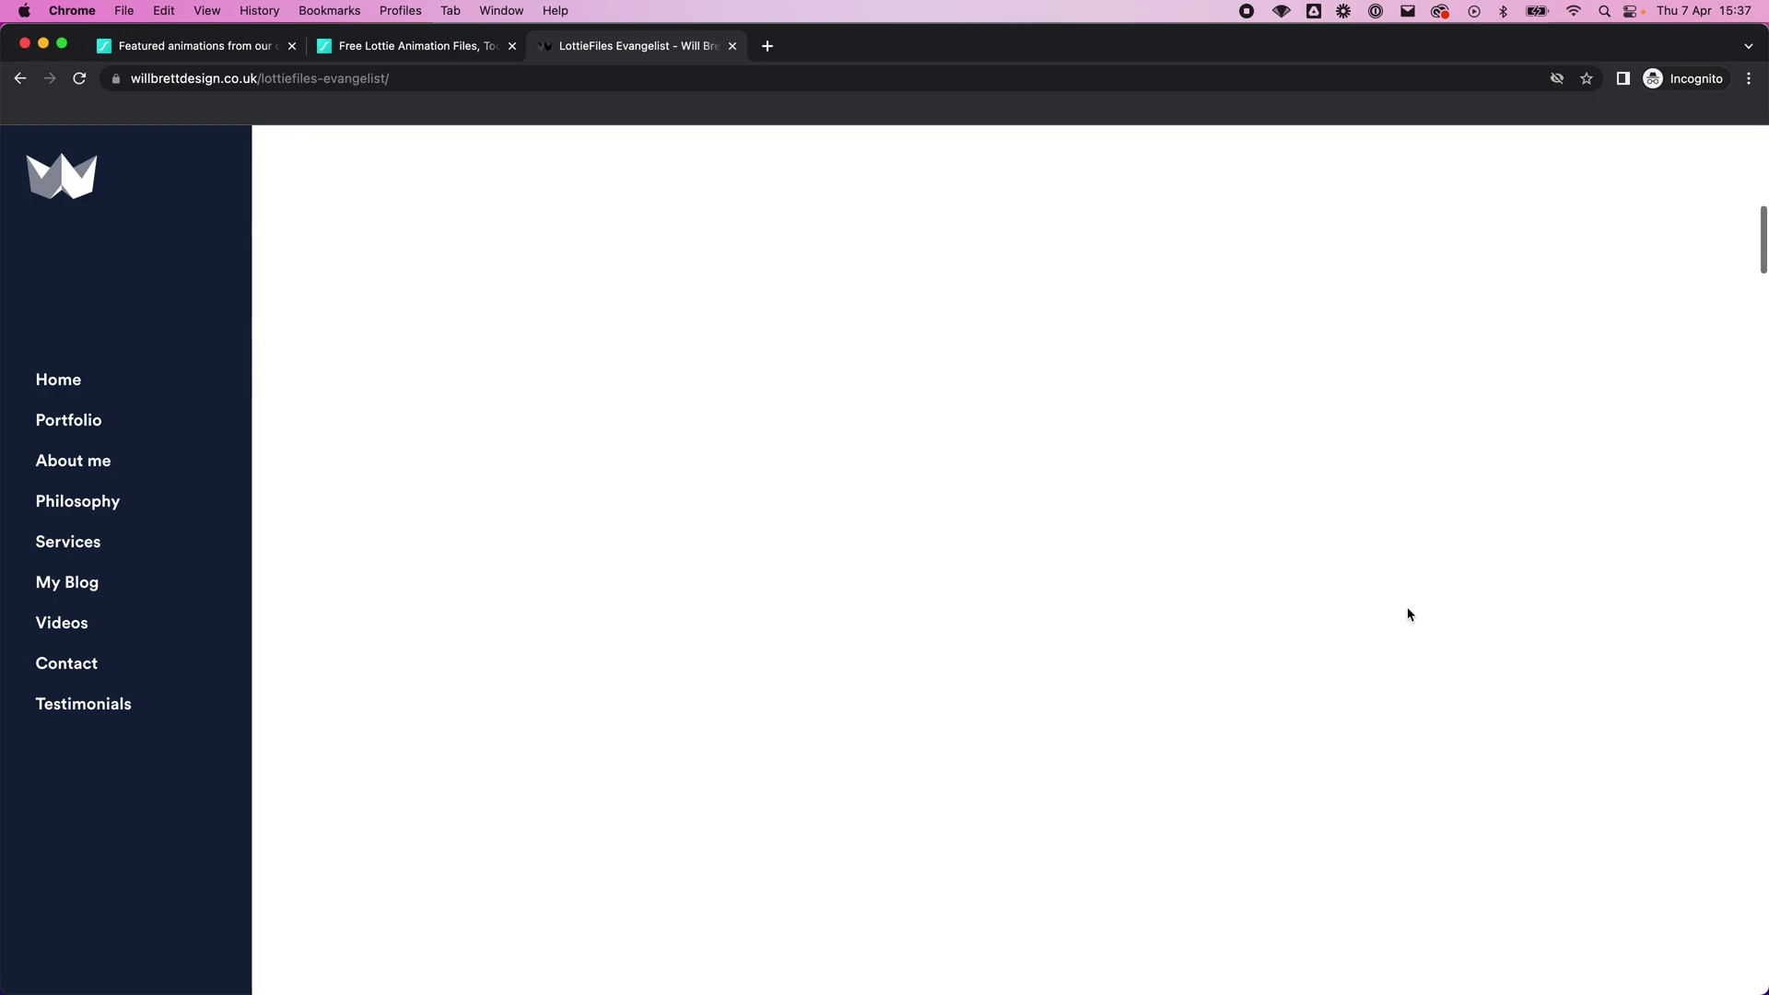
pyautogui.scroll(-10, 1409, 616)
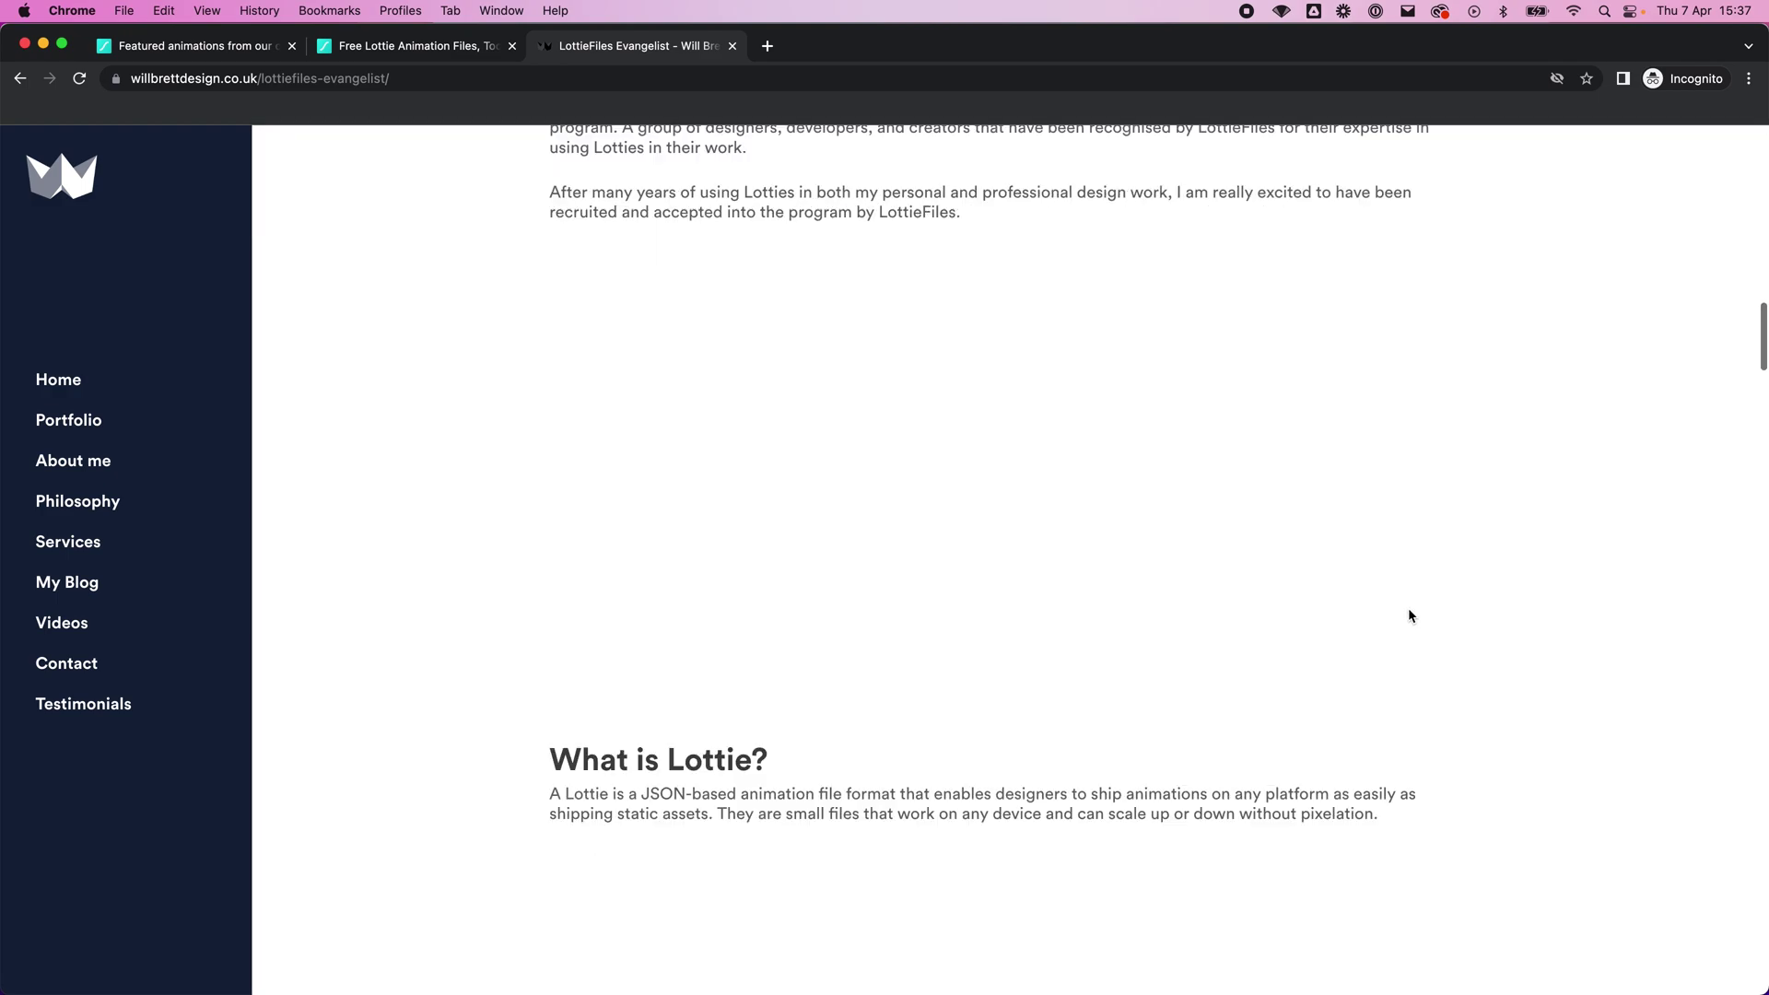
pyautogui.scroll(-12, 1408, 615)
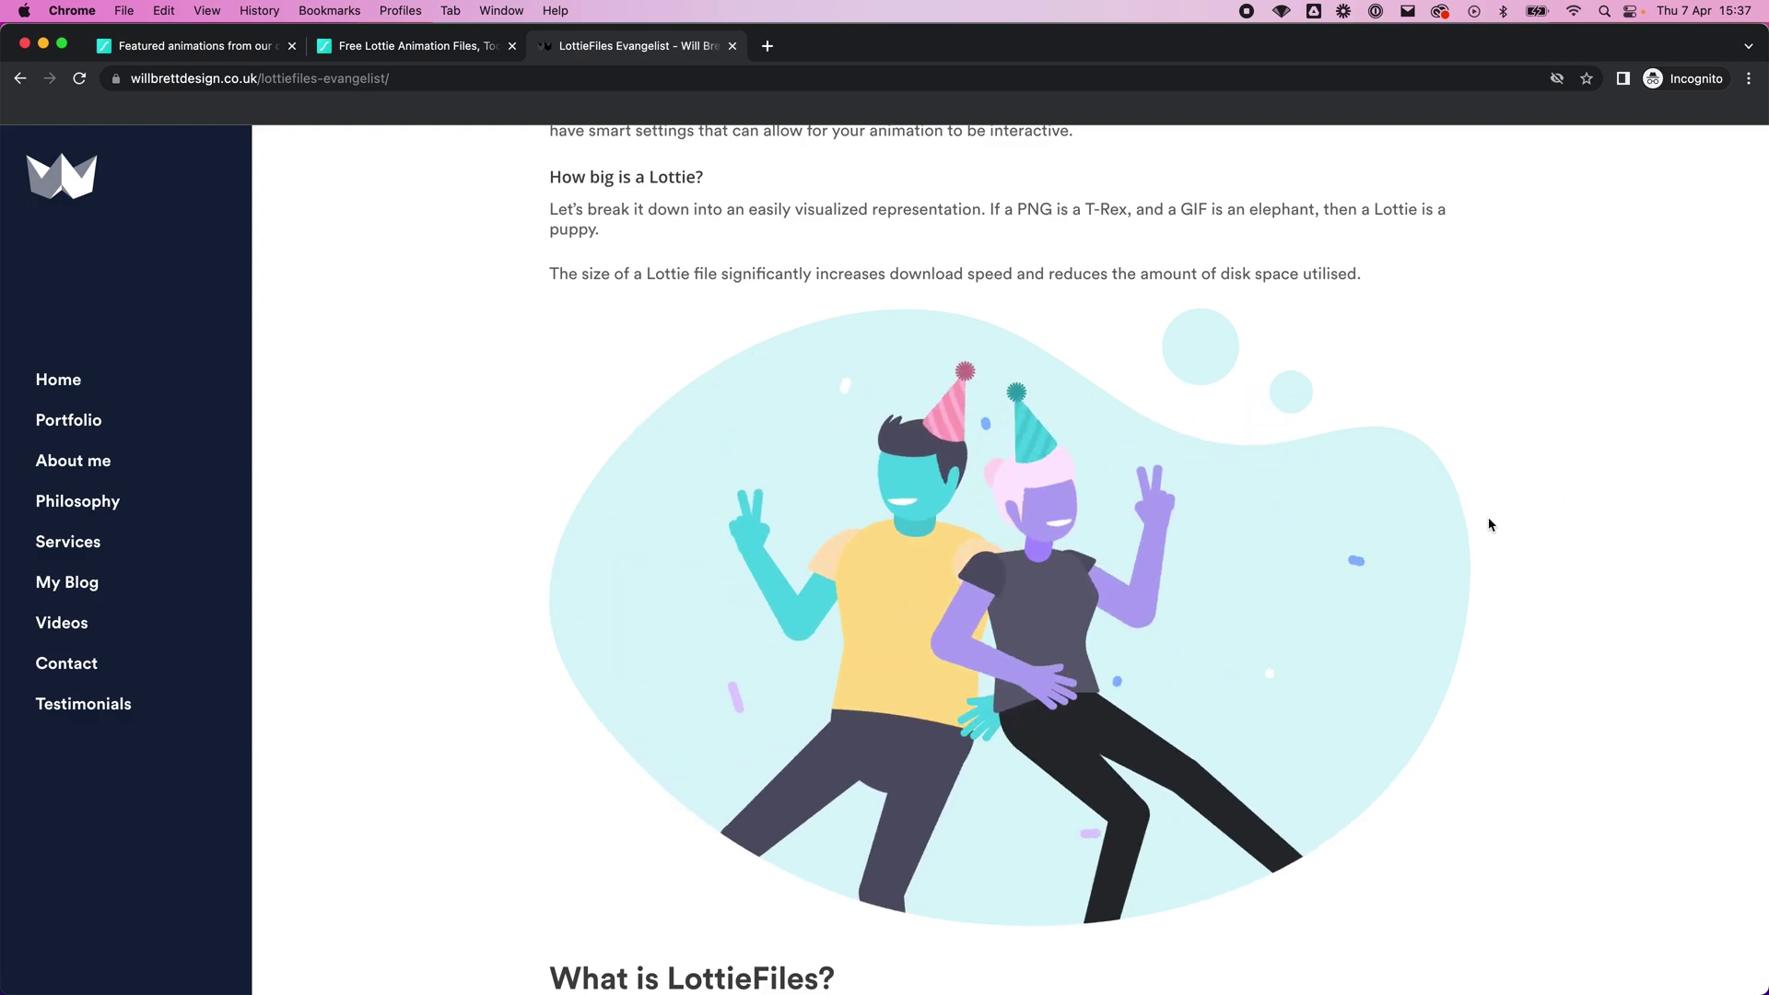
pyautogui.scroll(-6, 1481, 544)
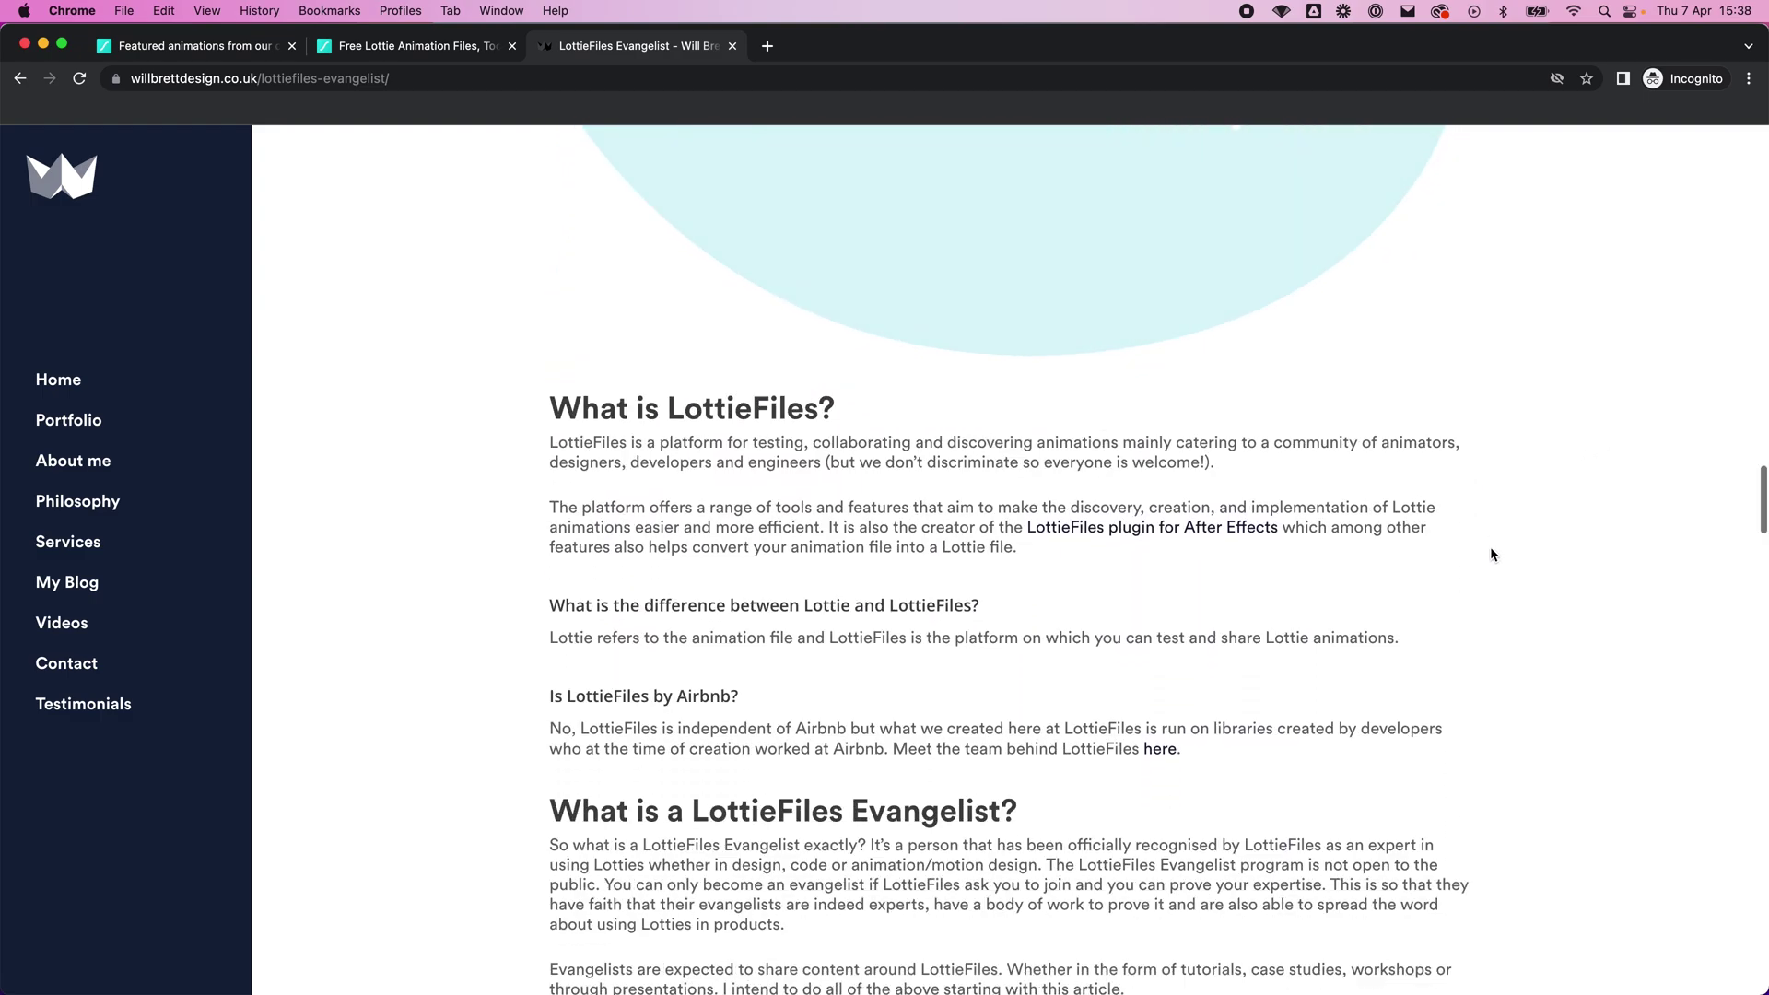
pyautogui.scroll(-3, 1490, 546)
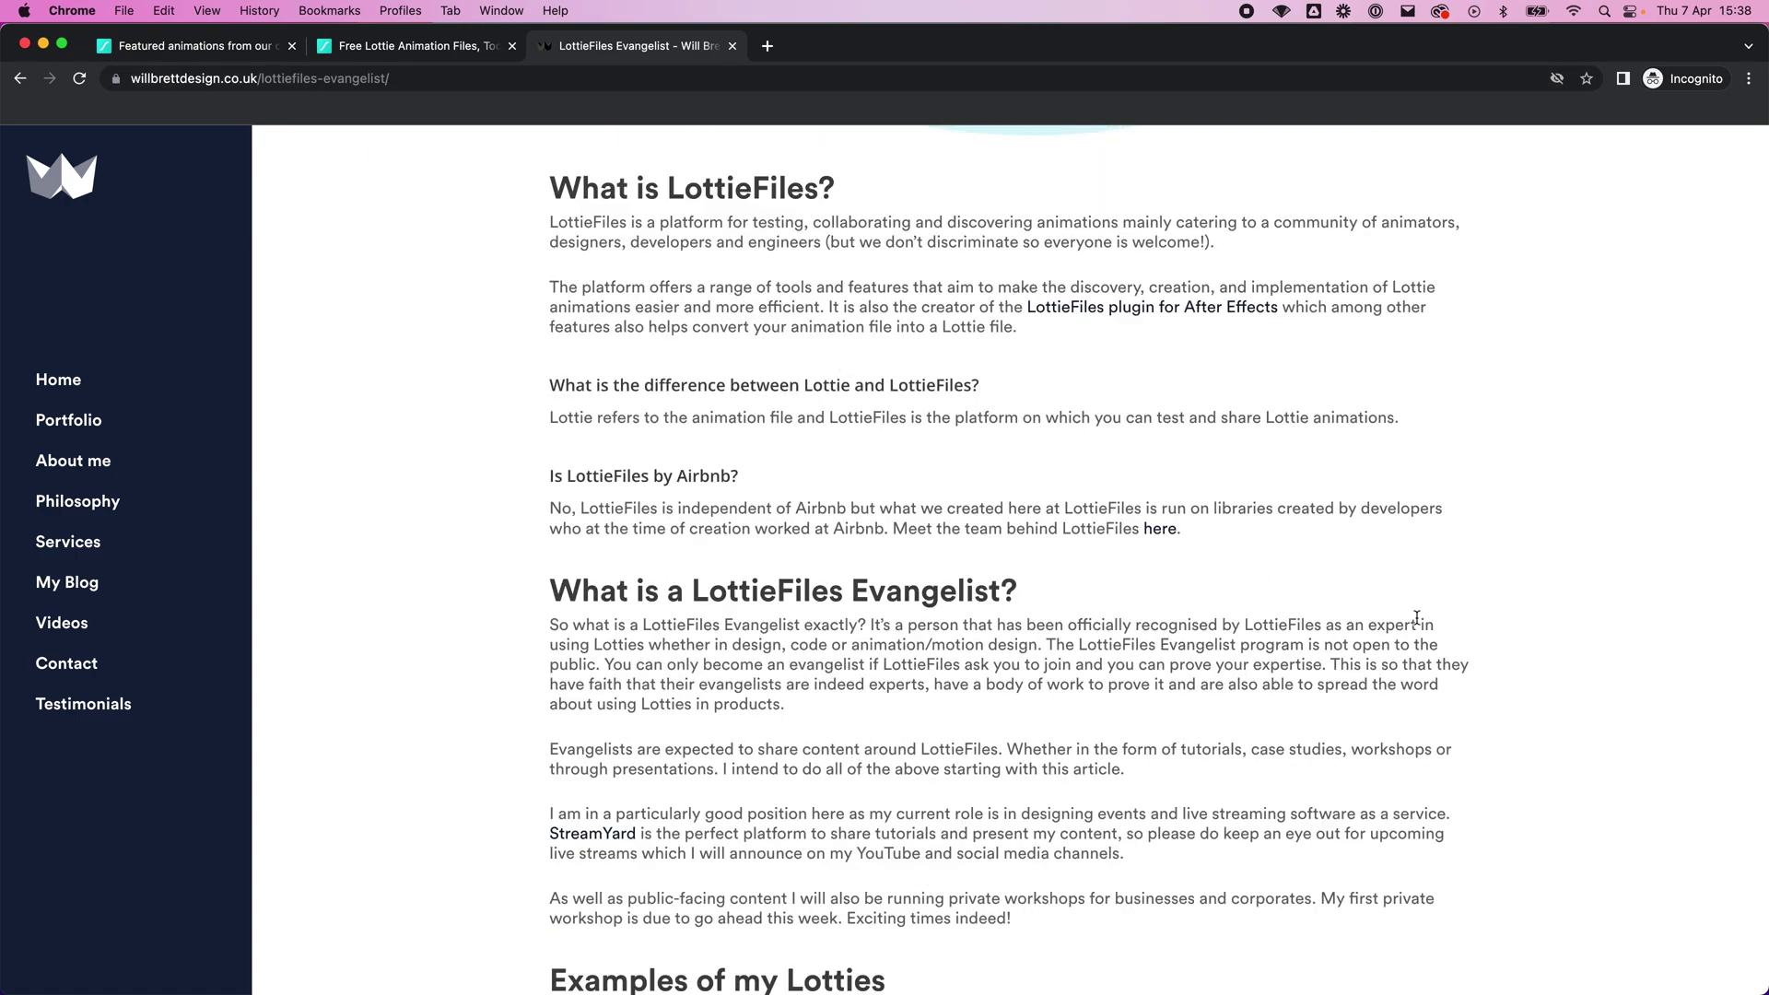
pyautogui.scroll(-8, 1416, 617)
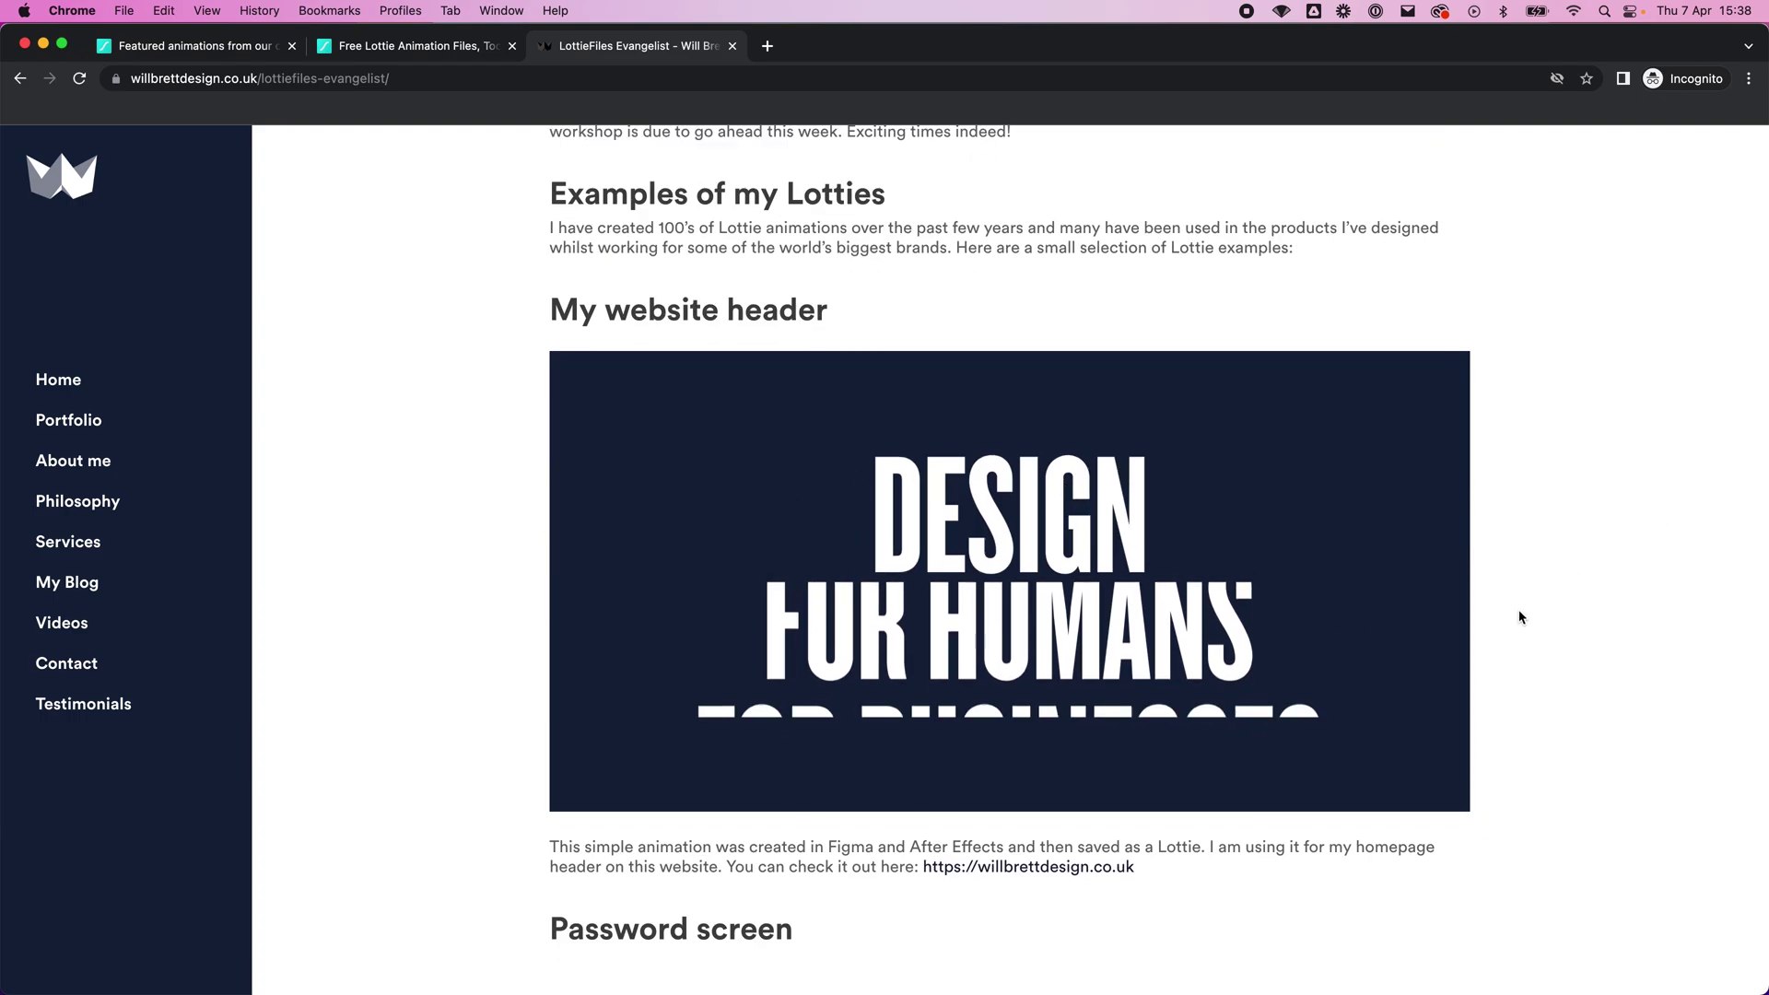
# Step: Scroll past the password, email, gift and Face ID Lottie examples to What's next and Links
pyautogui.scroll(-1, 1570, 604)
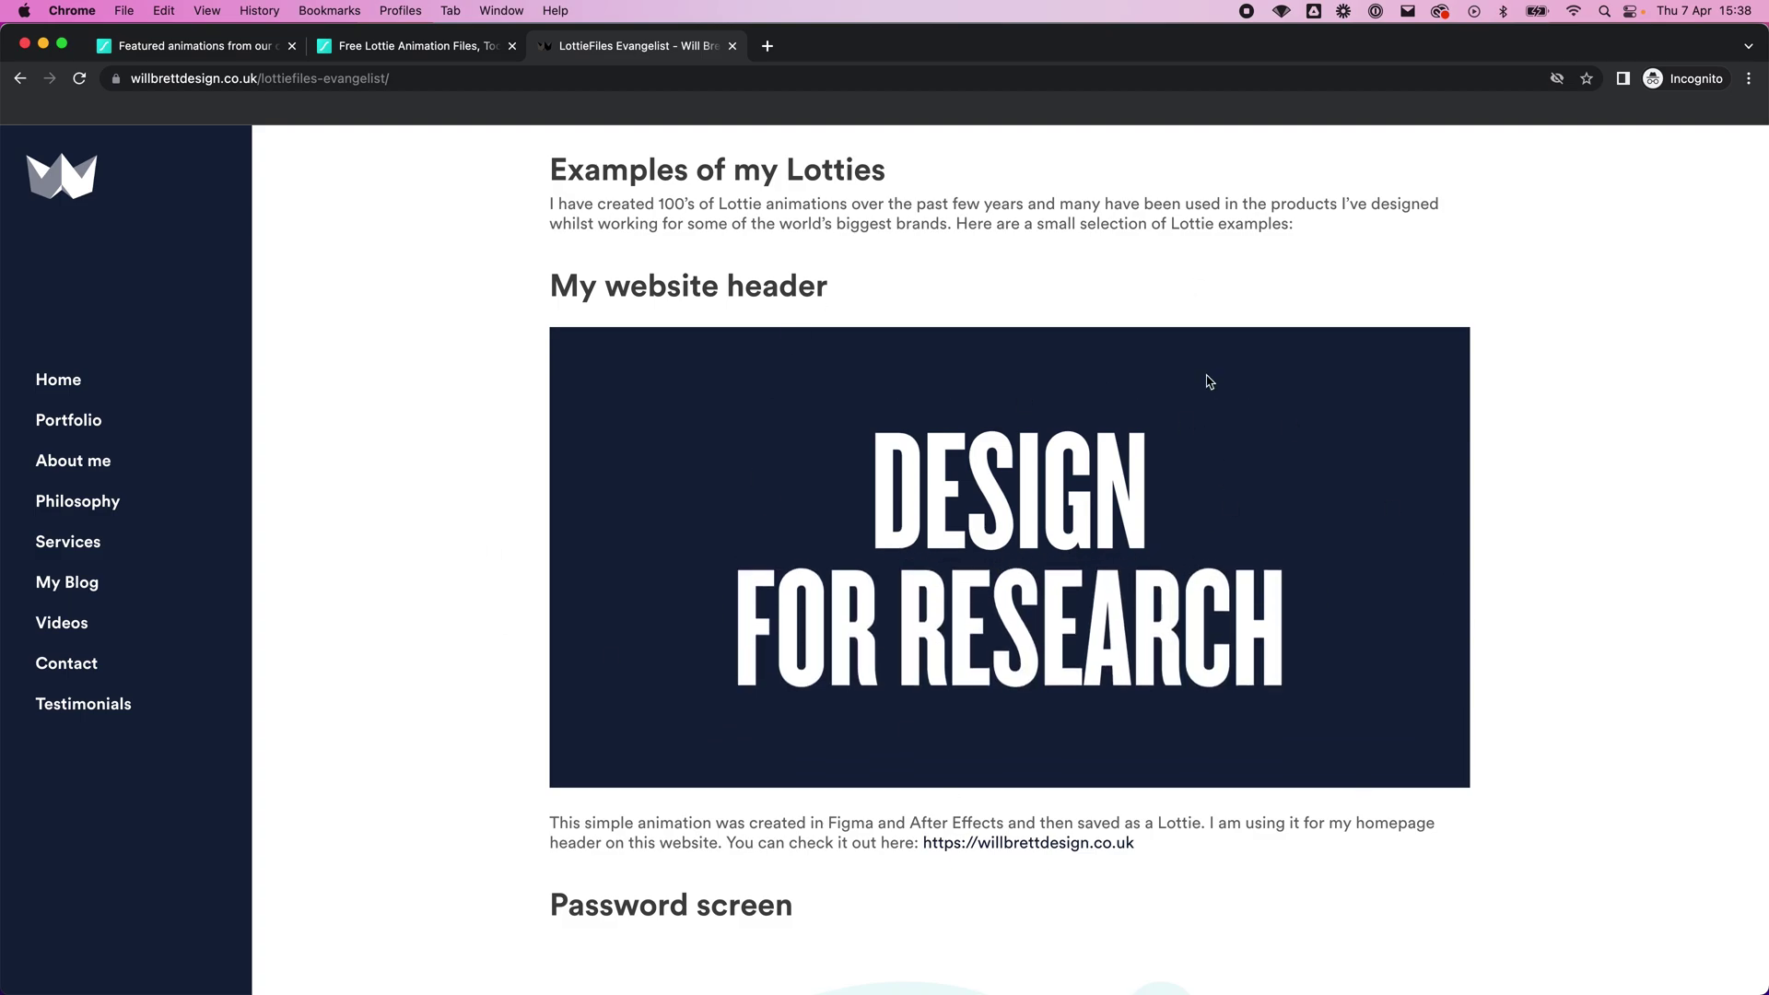
pyautogui.scroll(-1, 1506, 624)
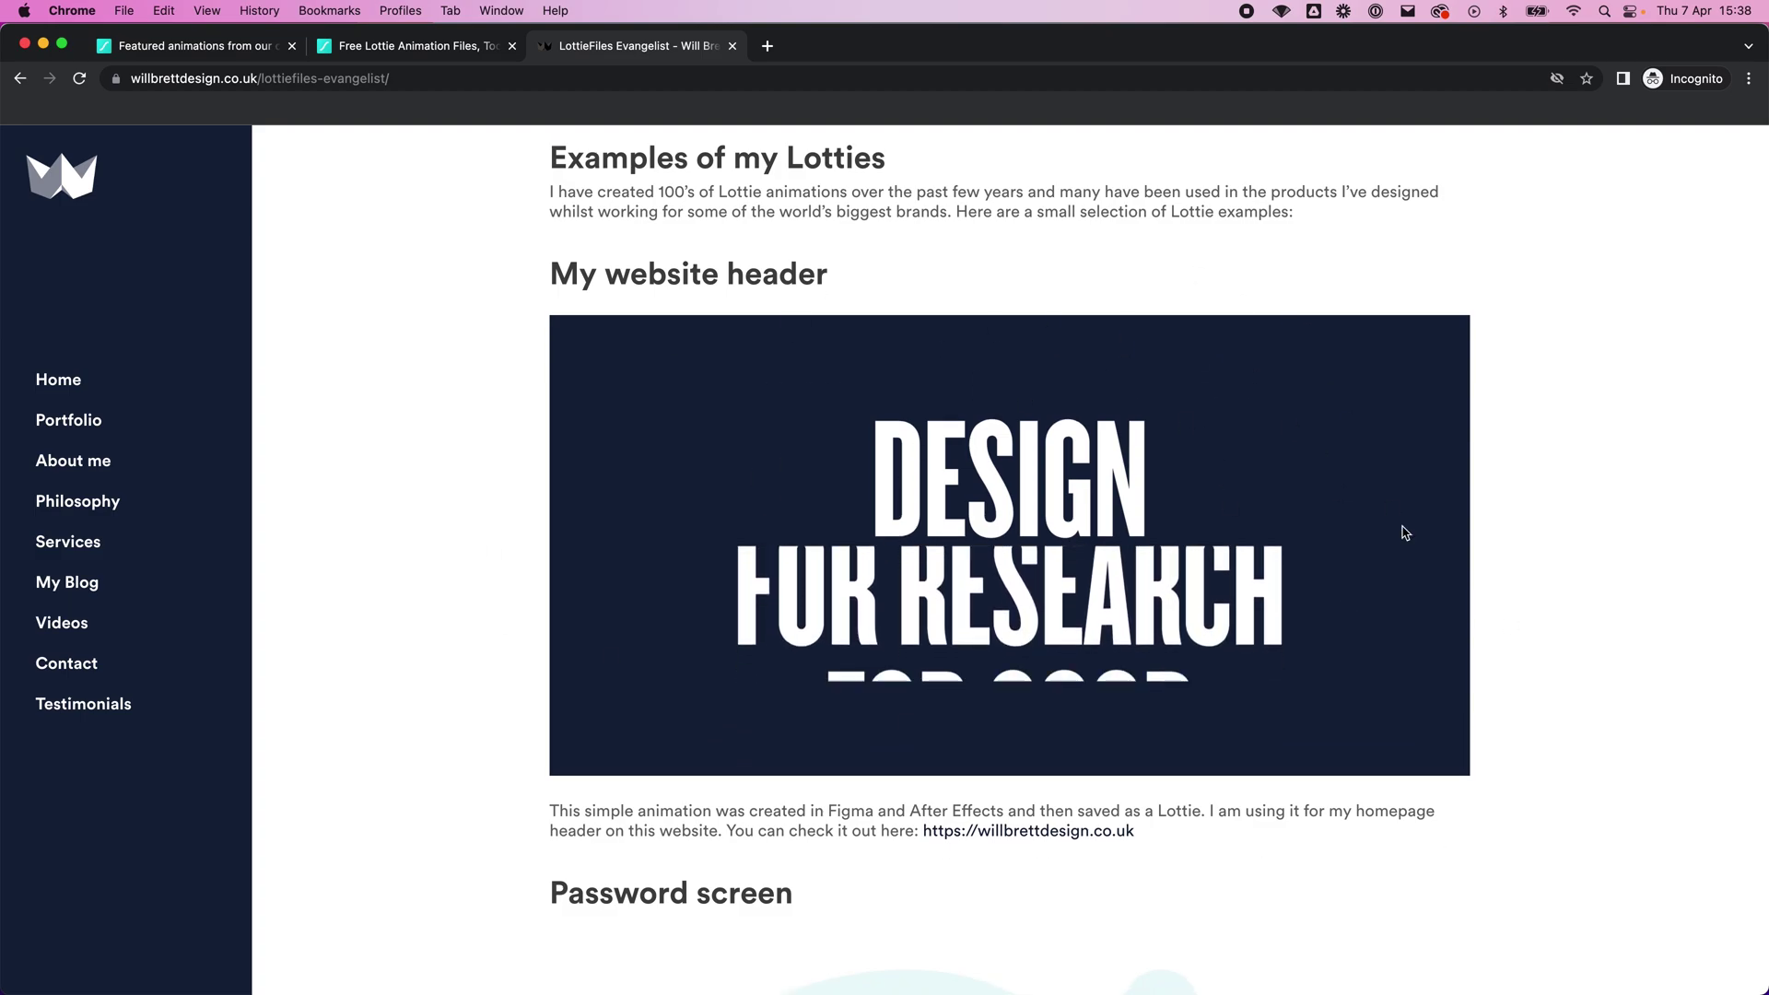
pyautogui.scroll(-10, 1356, 577)
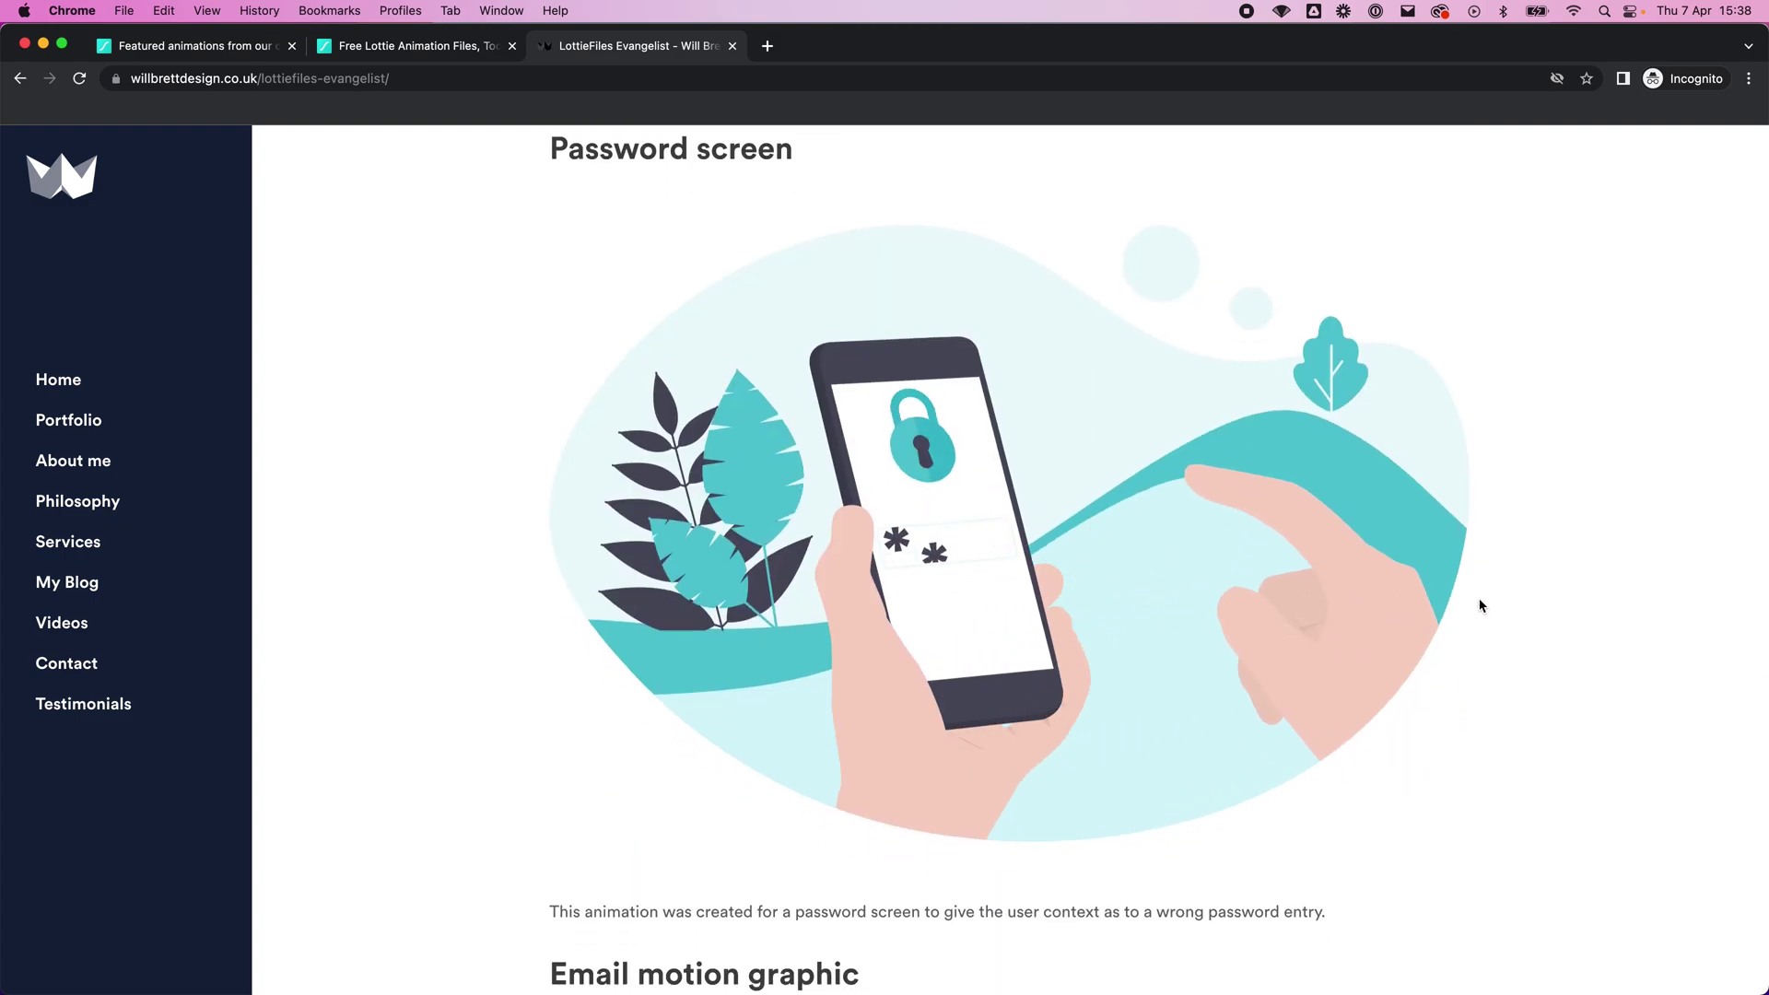
pyautogui.scroll(-8, 1480, 606)
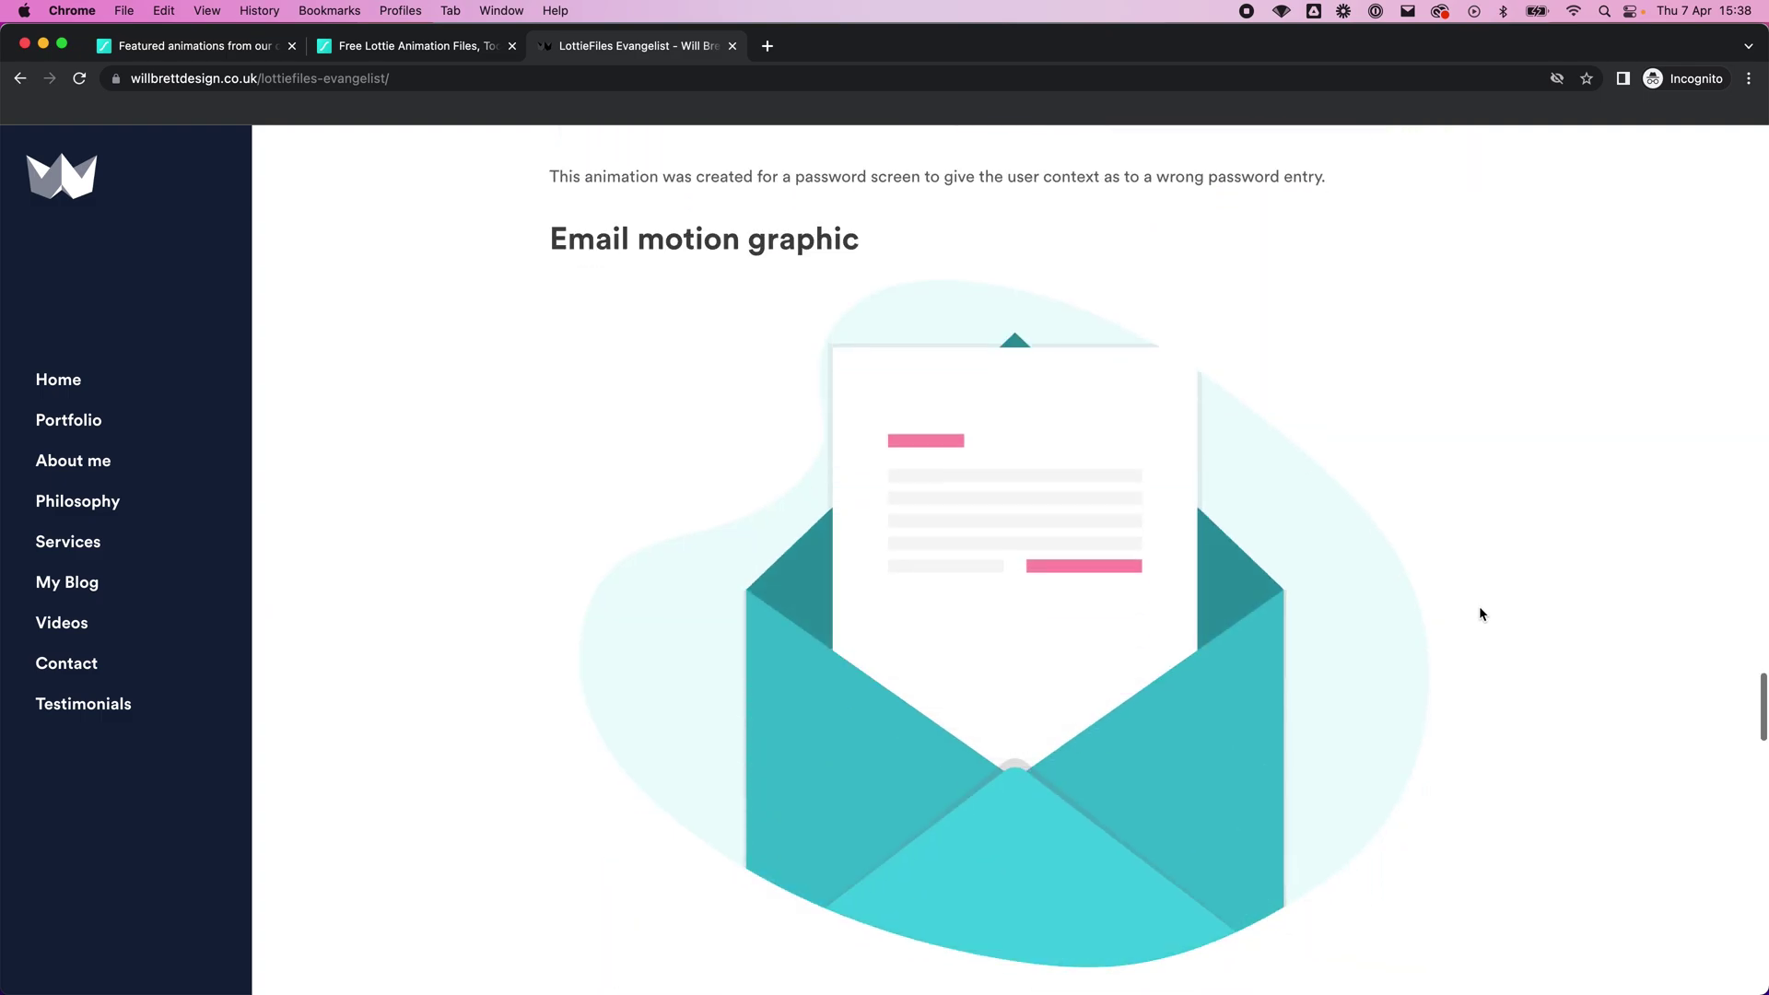
pyautogui.scroll(-1, 1478, 605)
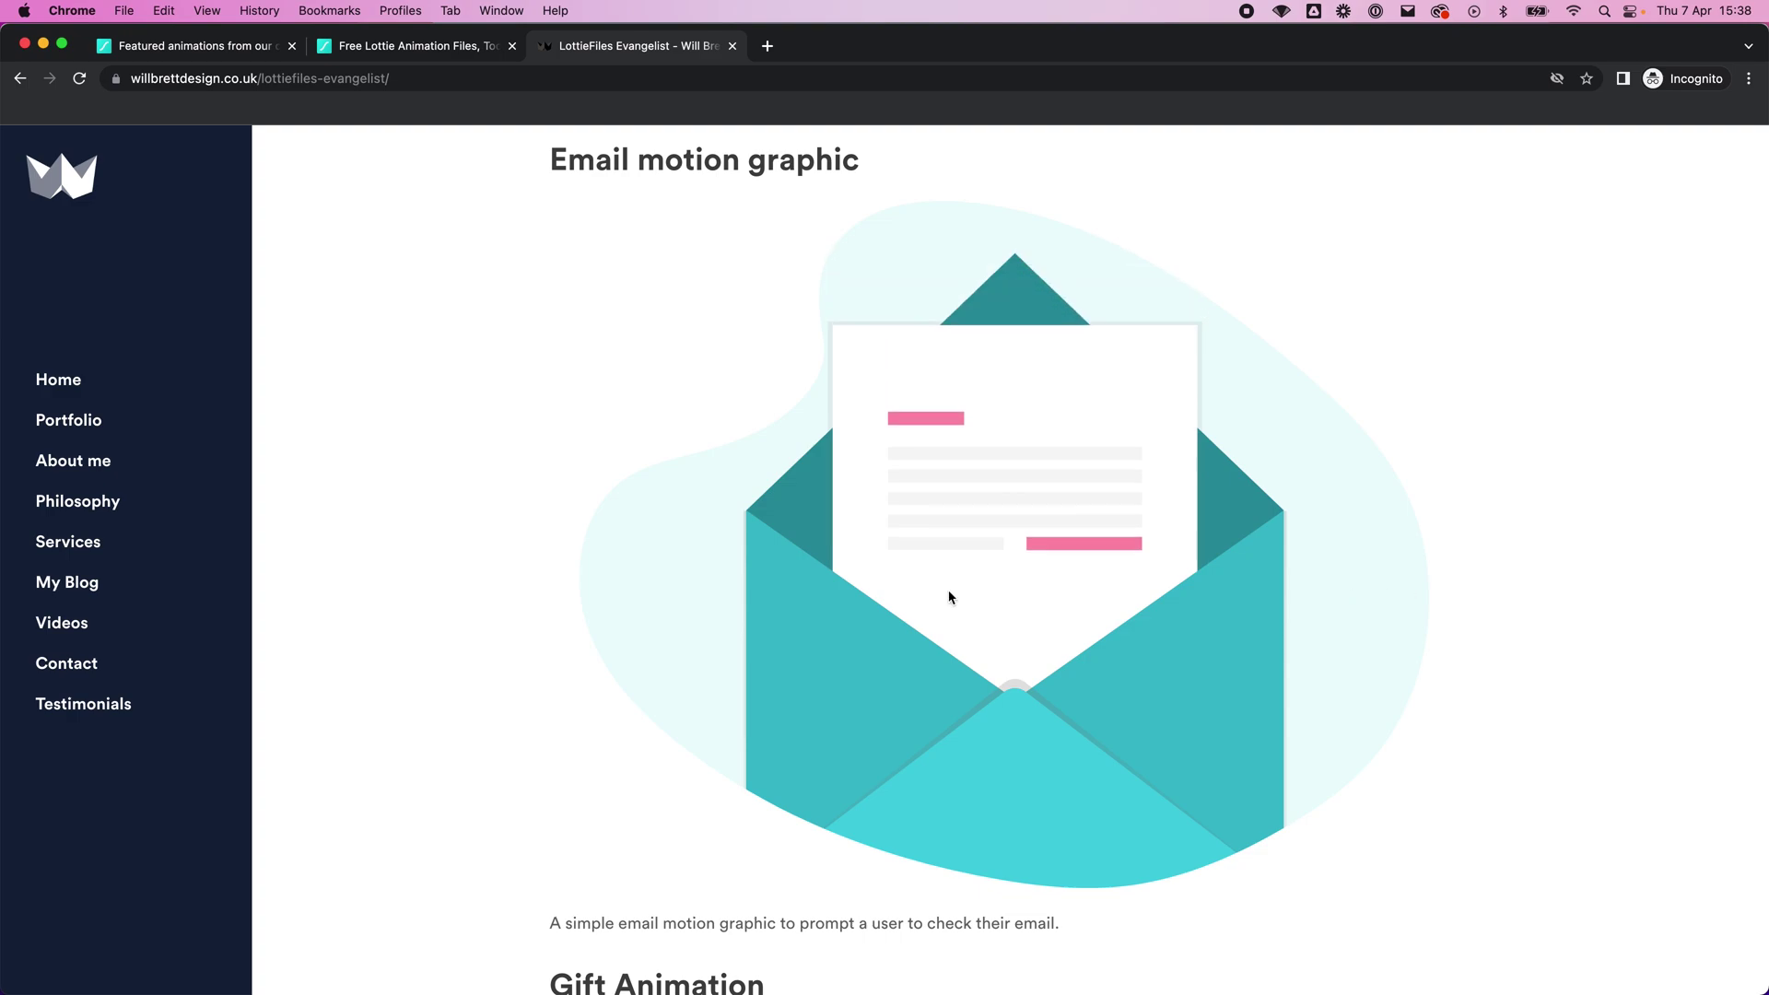
pyautogui.scroll(-8, 1474, 711)
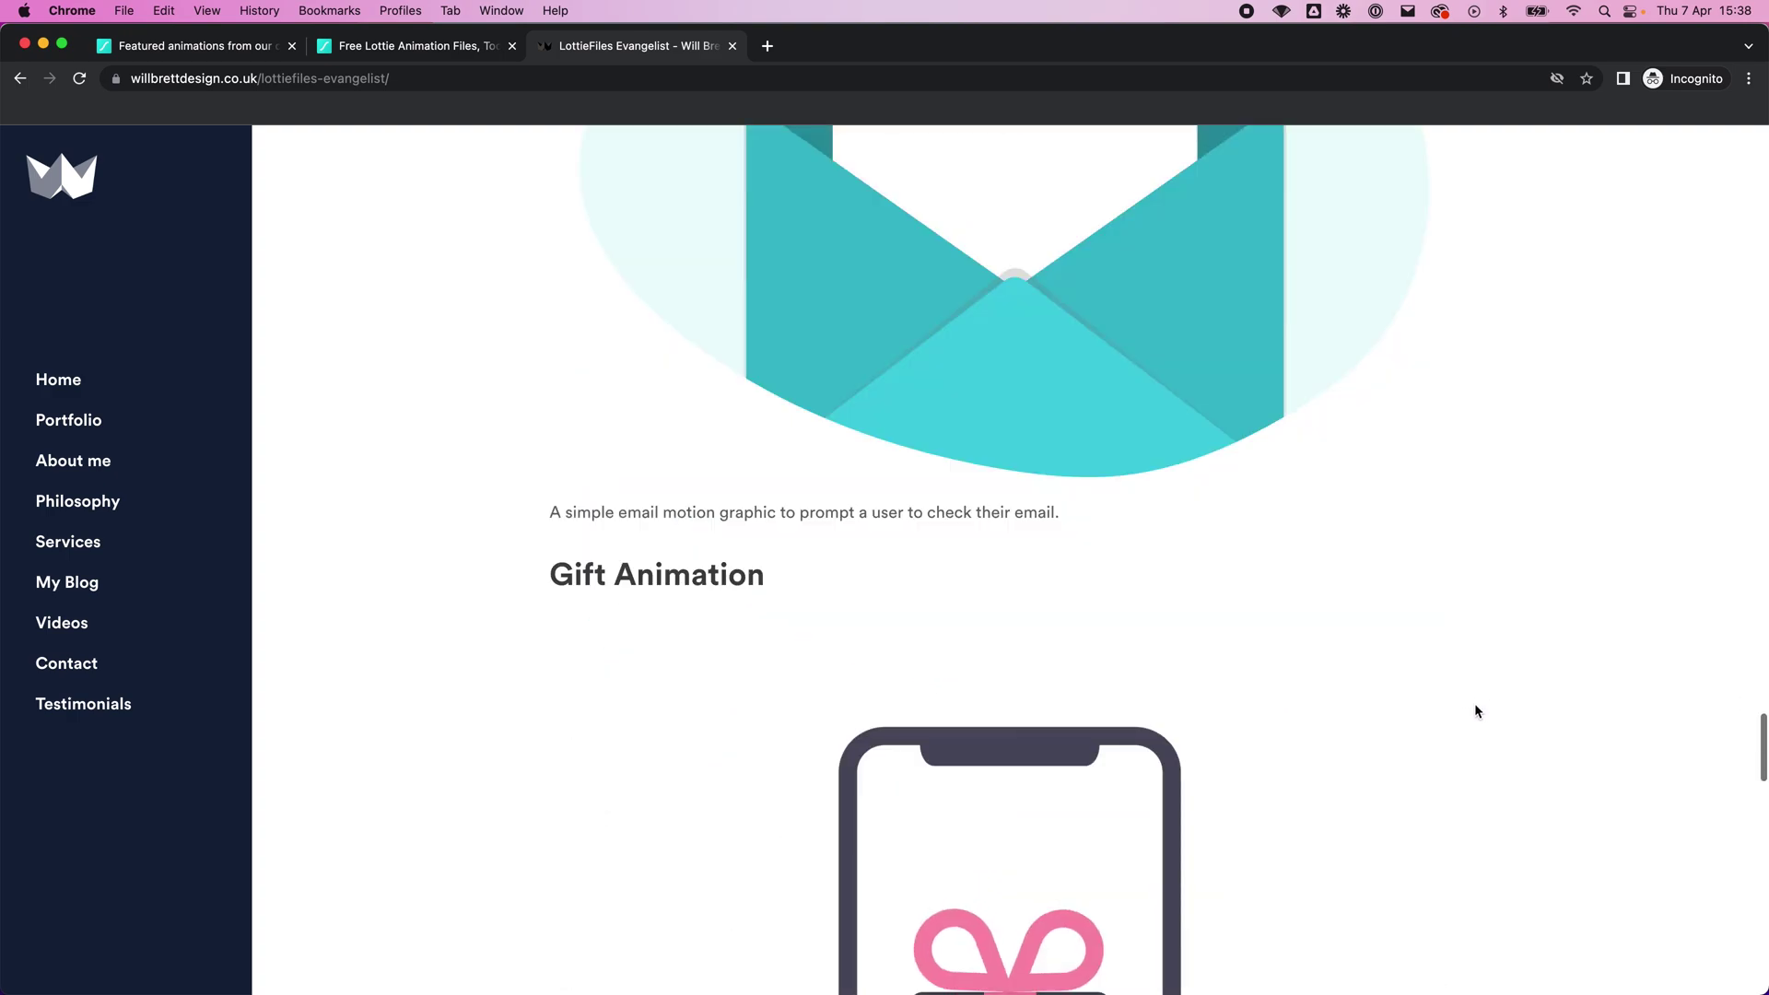
pyautogui.scroll(-2, 1477, 715)
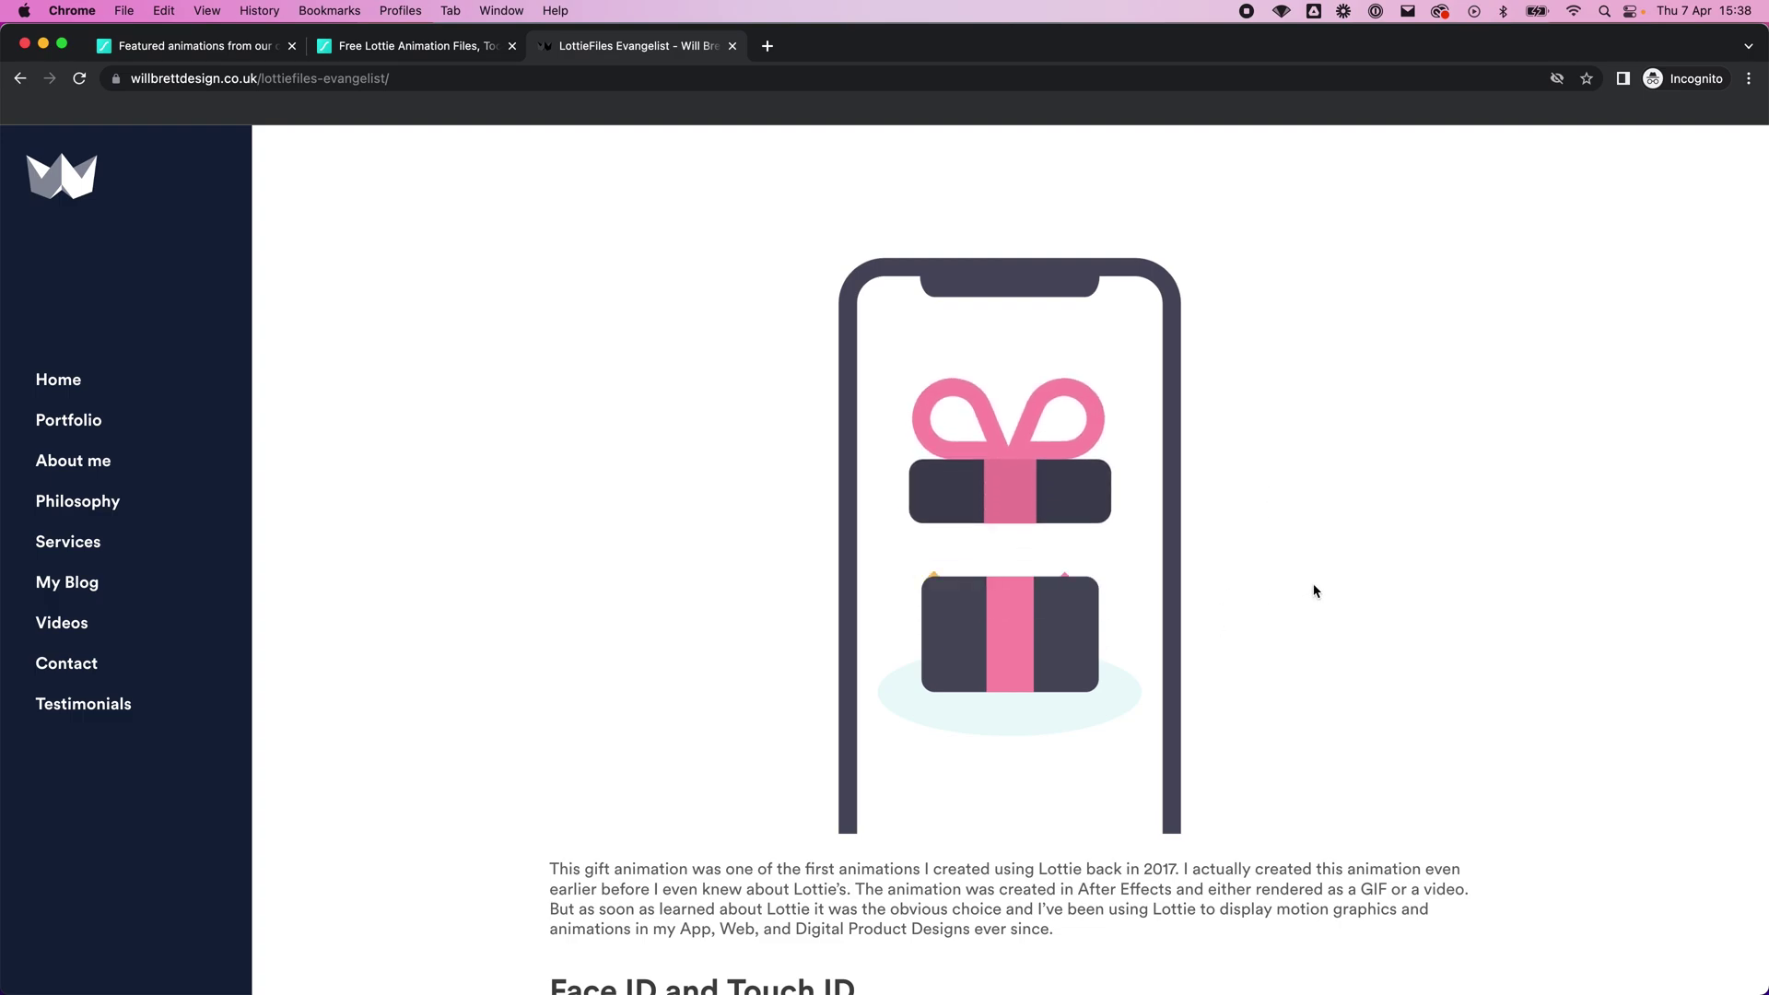
pyautogui.scroll(-9, 1410, 661)
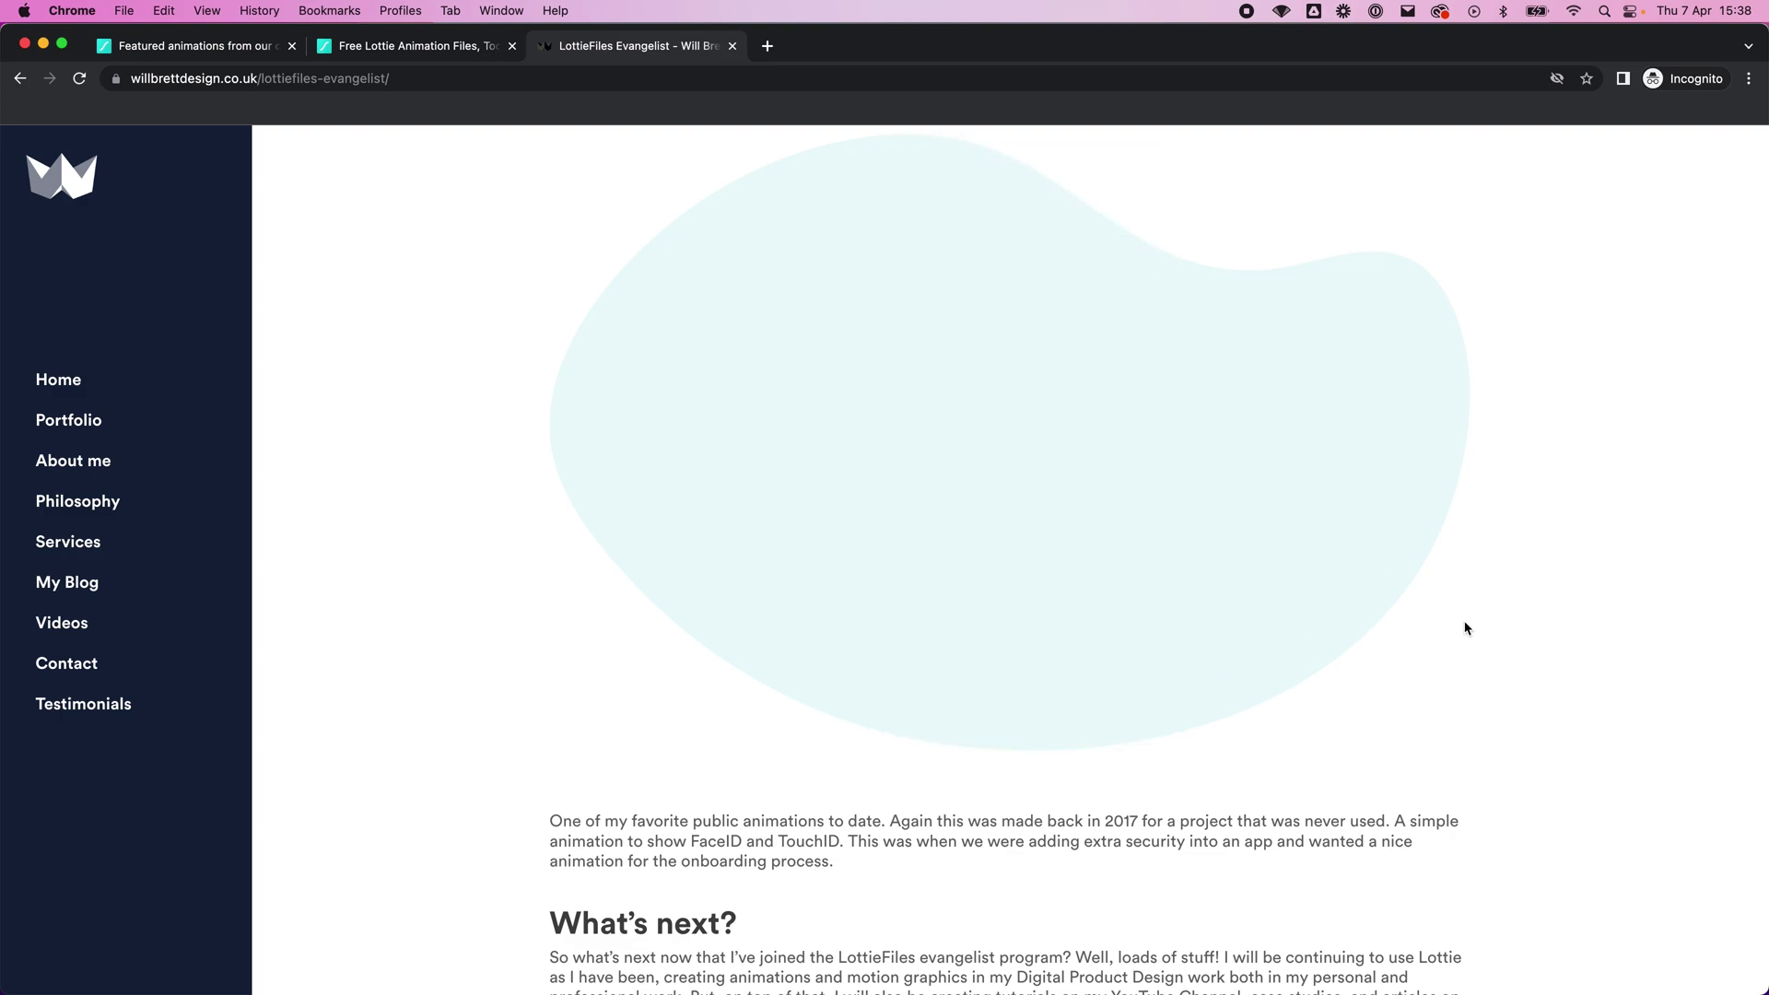
pyautogui.scroll(-1, 1511, 627)
pyautogui.scroll(-5, 1449, 648)
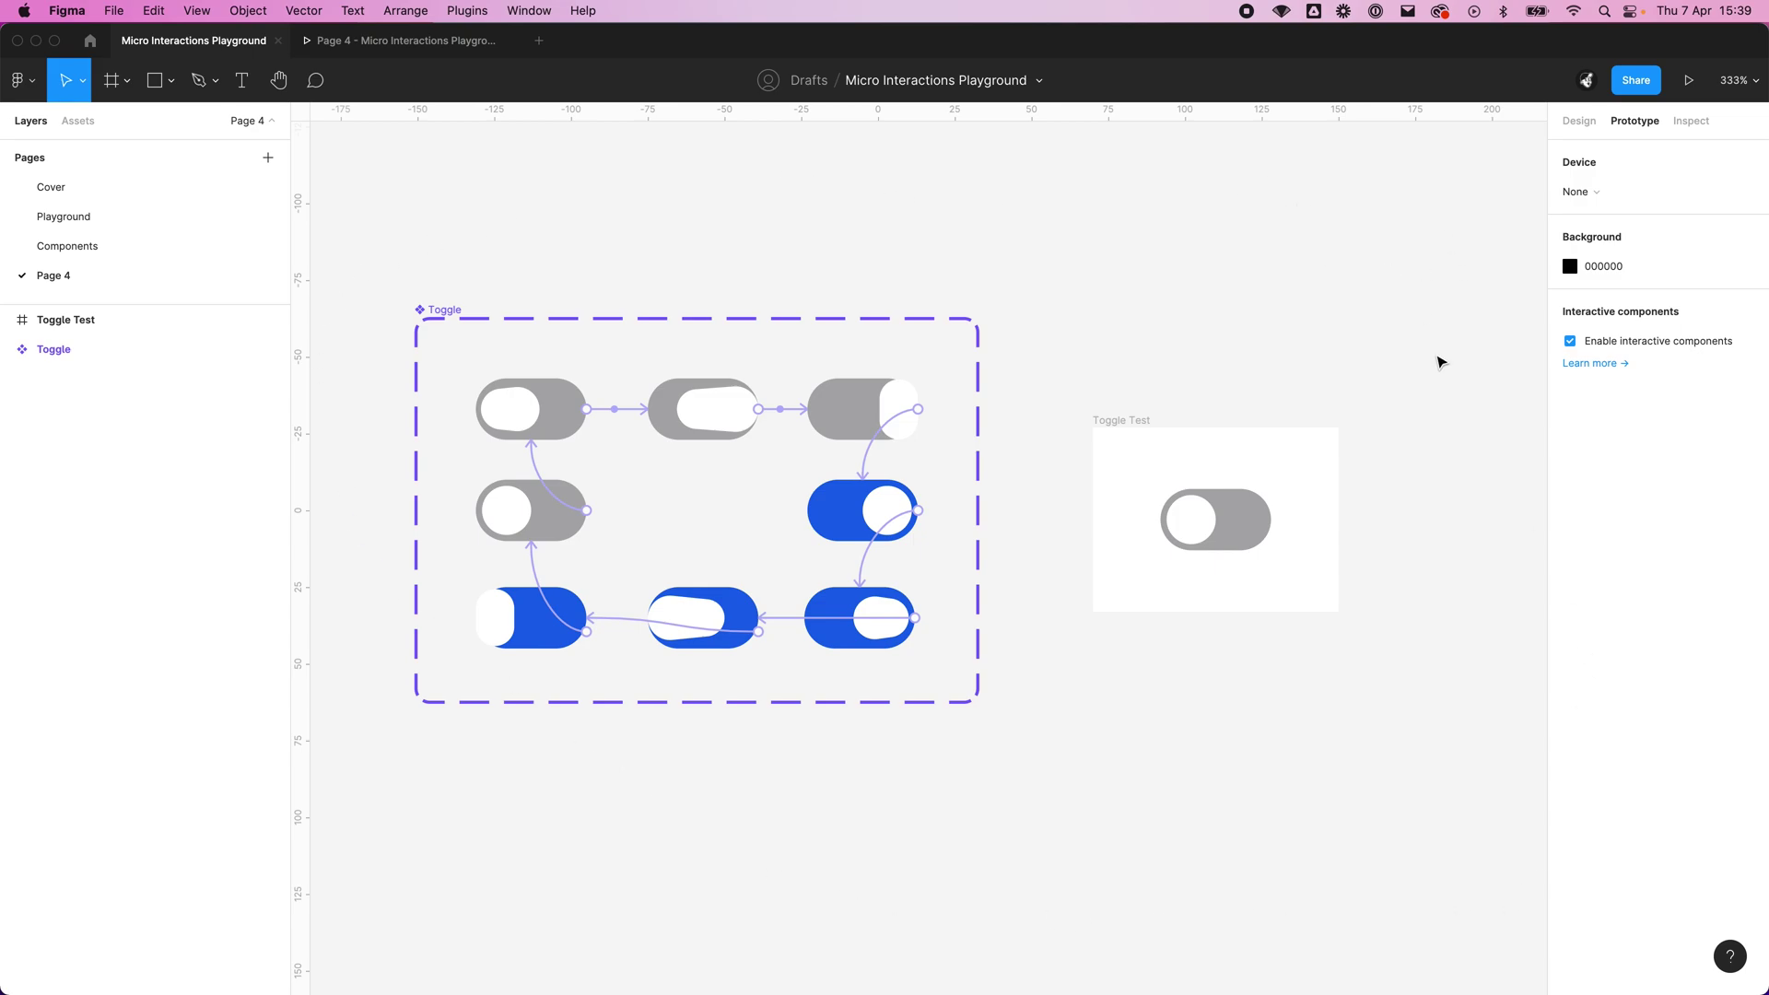
# Step: Switch from Figma to After Effects using its Dock icon
pyautogui.moveTo(834, 983)
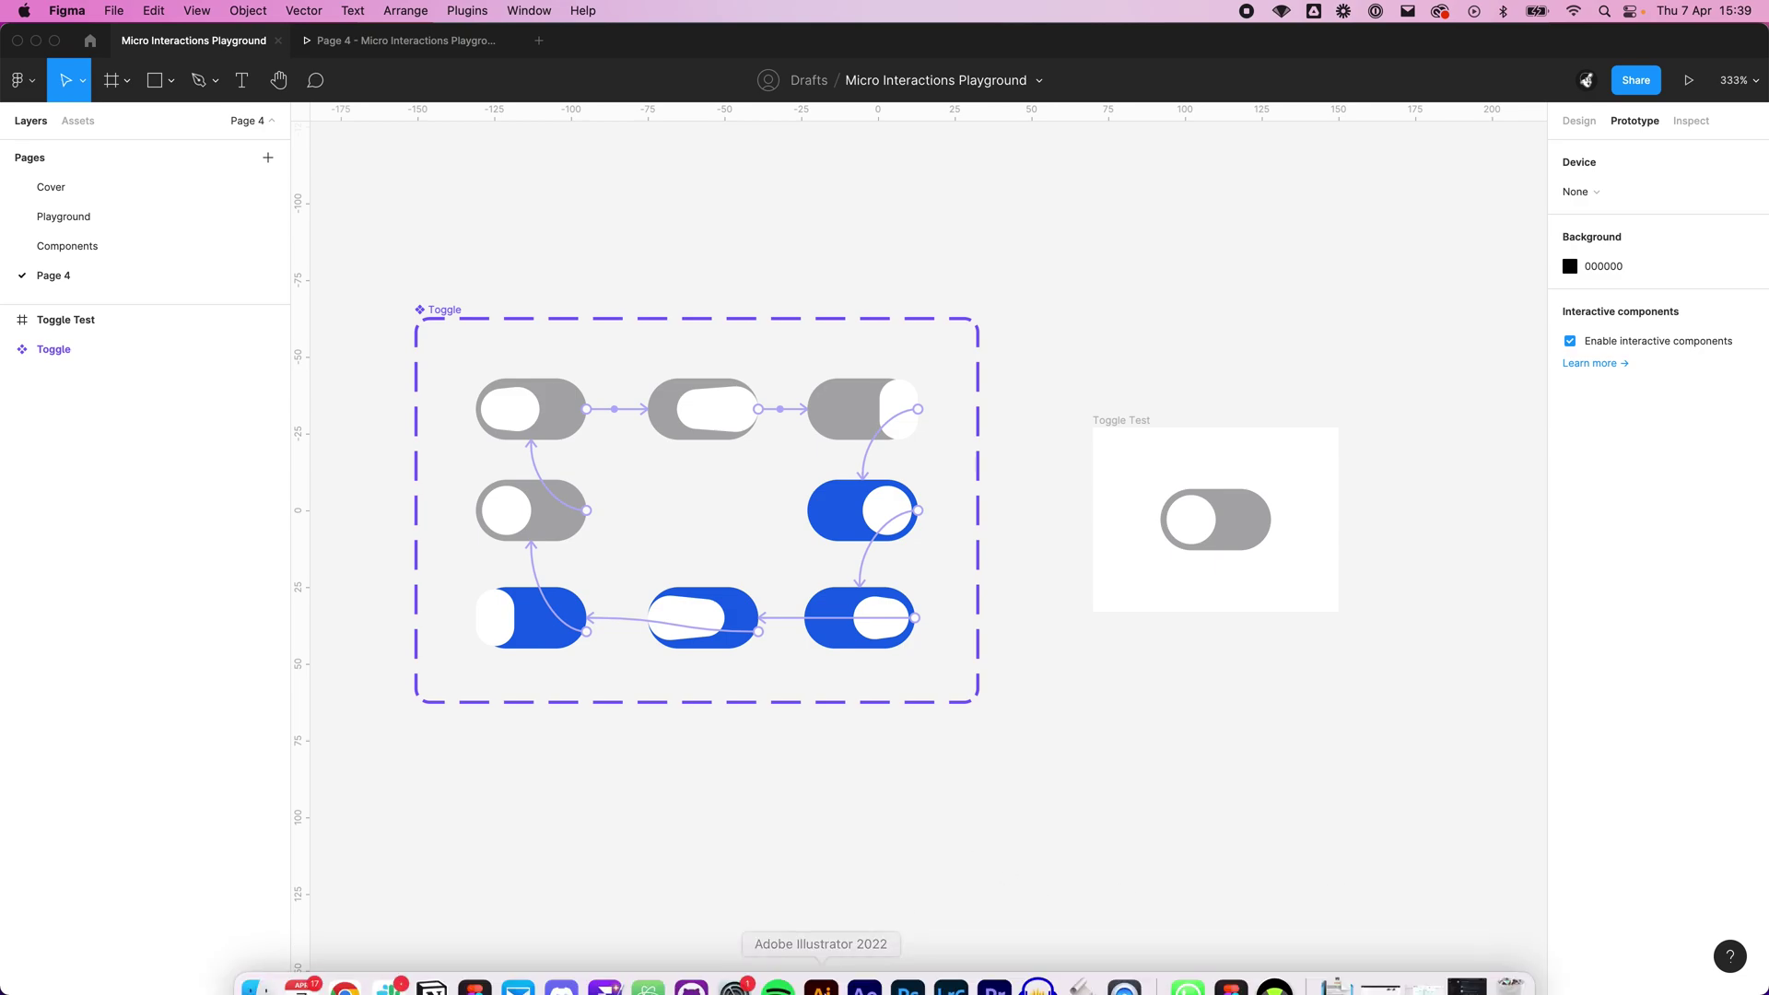
pyautogui.click(863, 979)
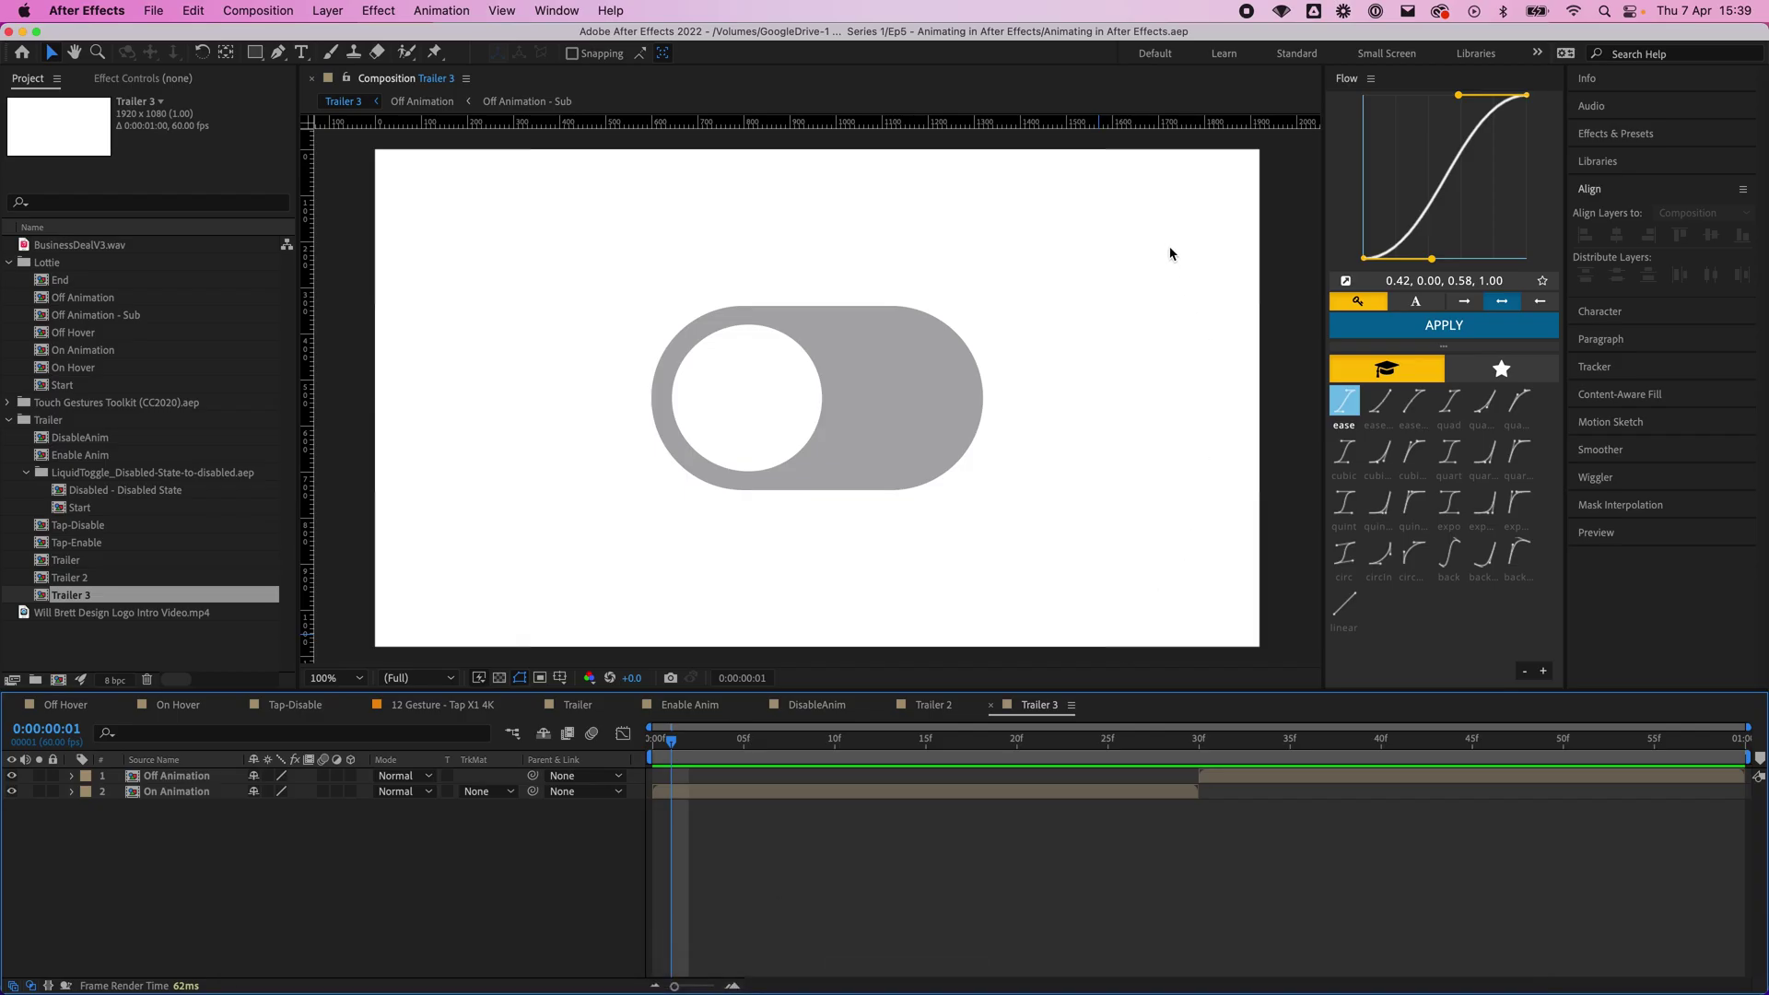
# Step: Scrub the Trailer 3 playhead to watch the grey toggle knob stretch into a liquid blob
pyautogui.moveTo(689, 757); pyautogui.dragTo(654, 795)
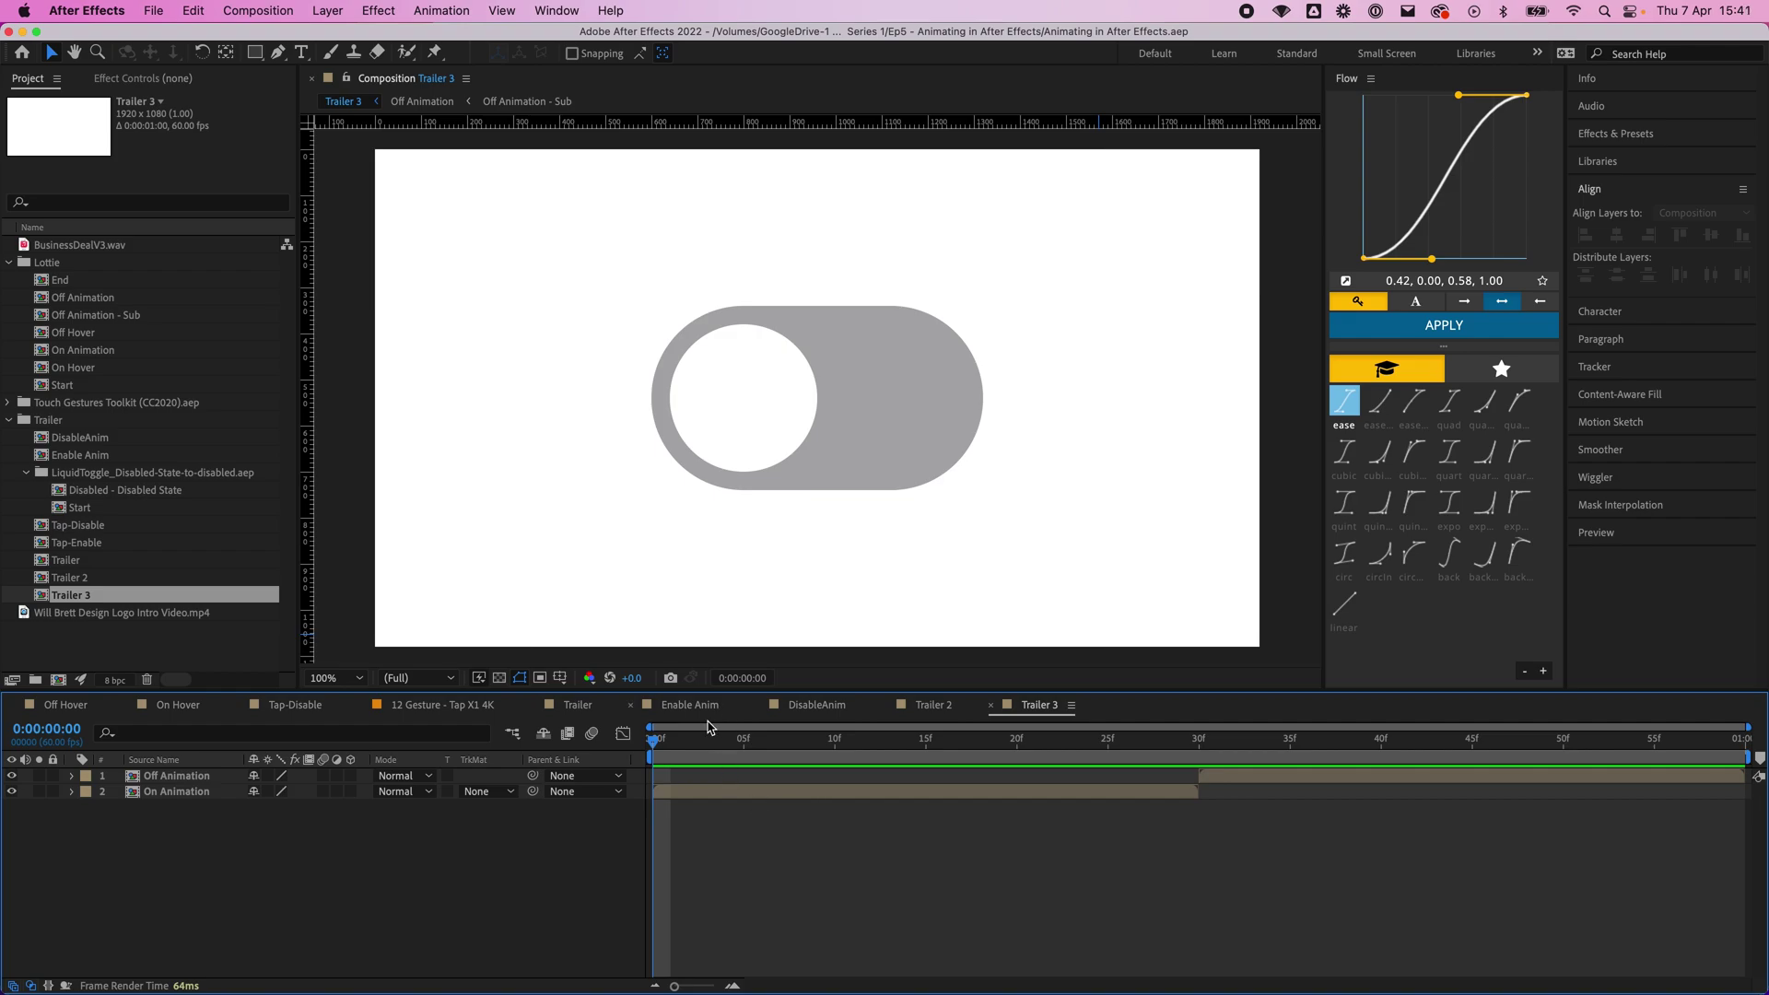
pyautogui.moveTo(681, 742)
pyautogui.mouseDown()
pyautogui.moveTo(718, 753)
pyautogui.moveTo(665, 756)
pyautogui.mouseUp()
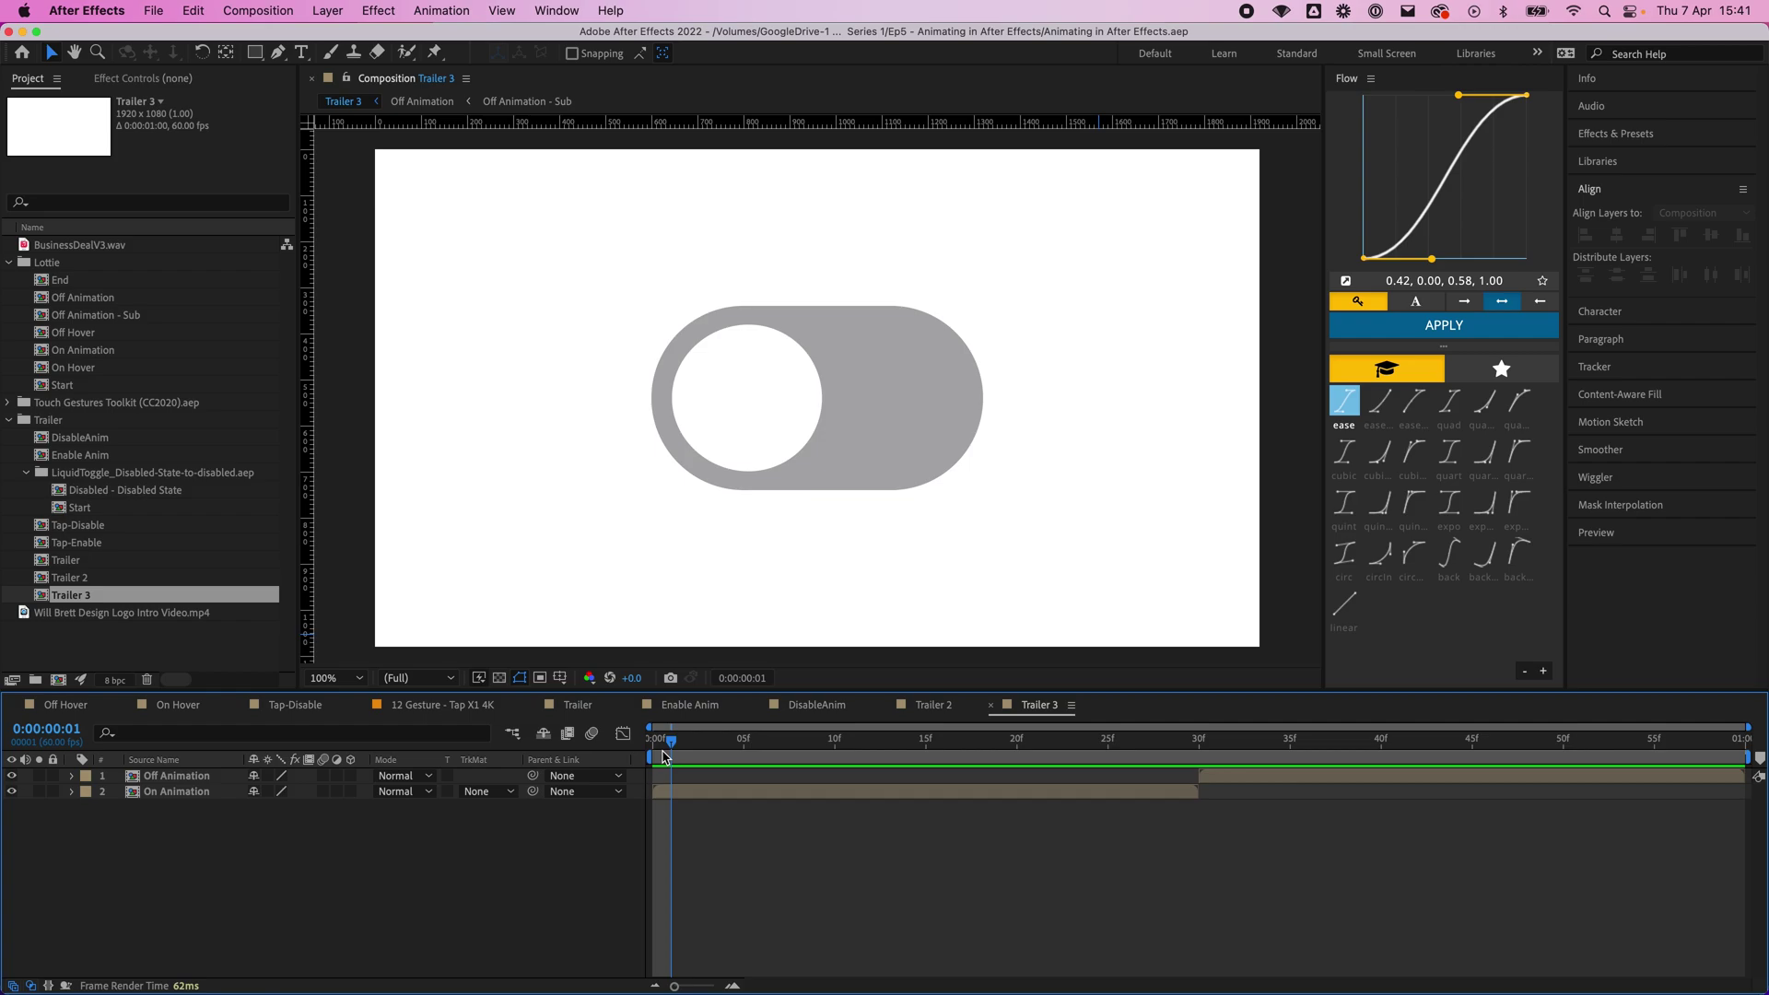
pyautogui.moveTo(665, 756)
pyautogui.mouseDown()
pyautogui.moveTo(1193, 748)
pyautogui.moveTo(654, 733)
pyautogui.mouseUp()
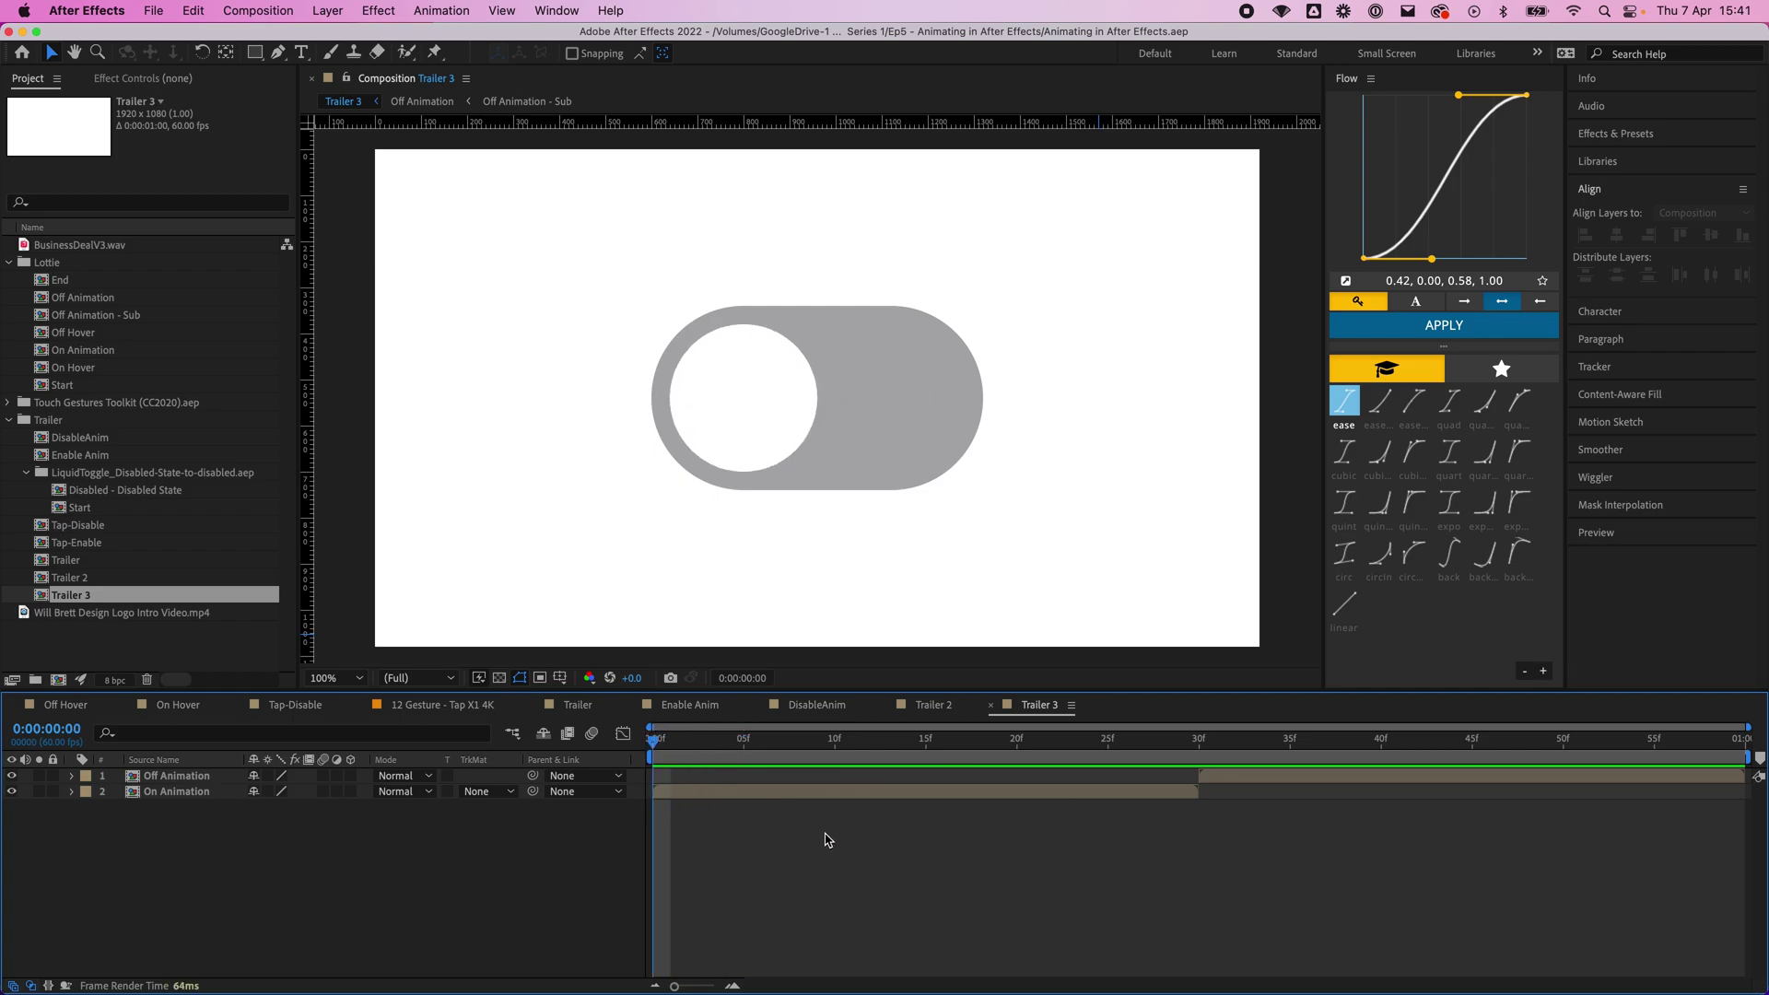